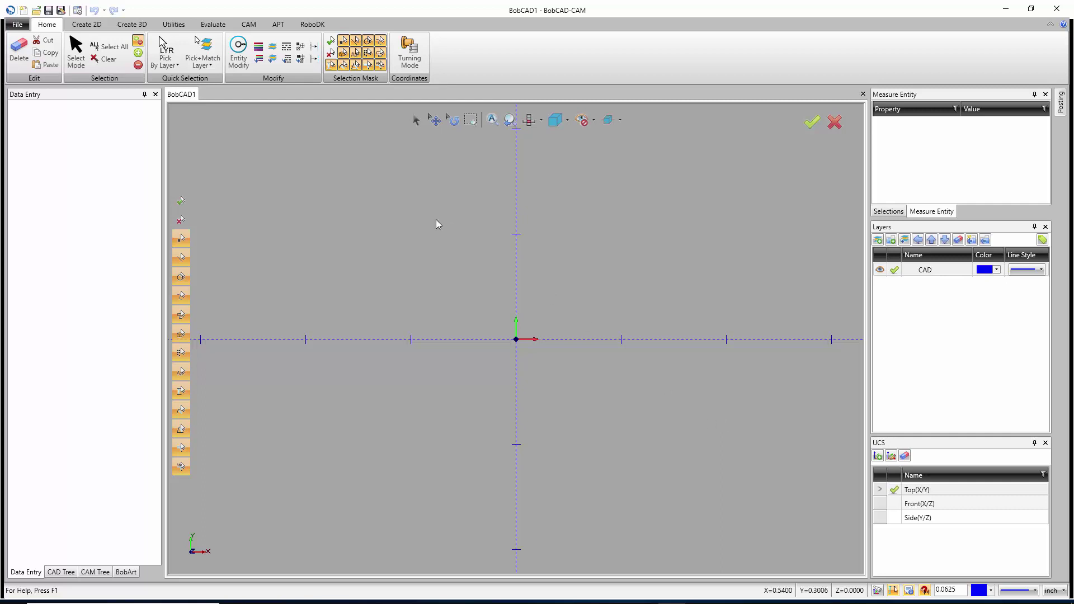
{"action": "left_click", "coordinate": [93, 26]}
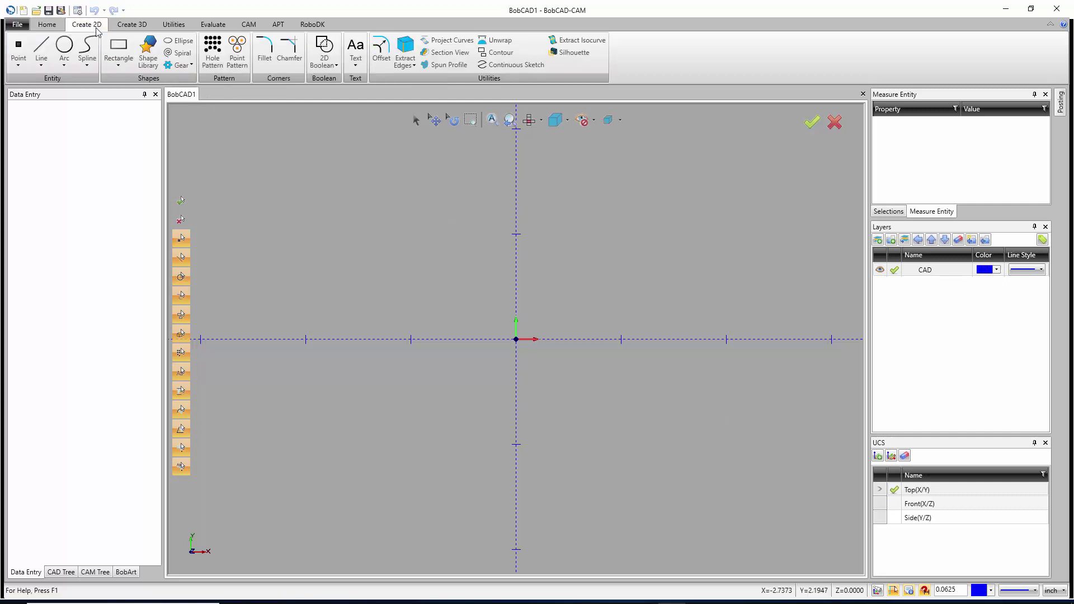
{"action": "left_click", "coordinate": [128, 27]}
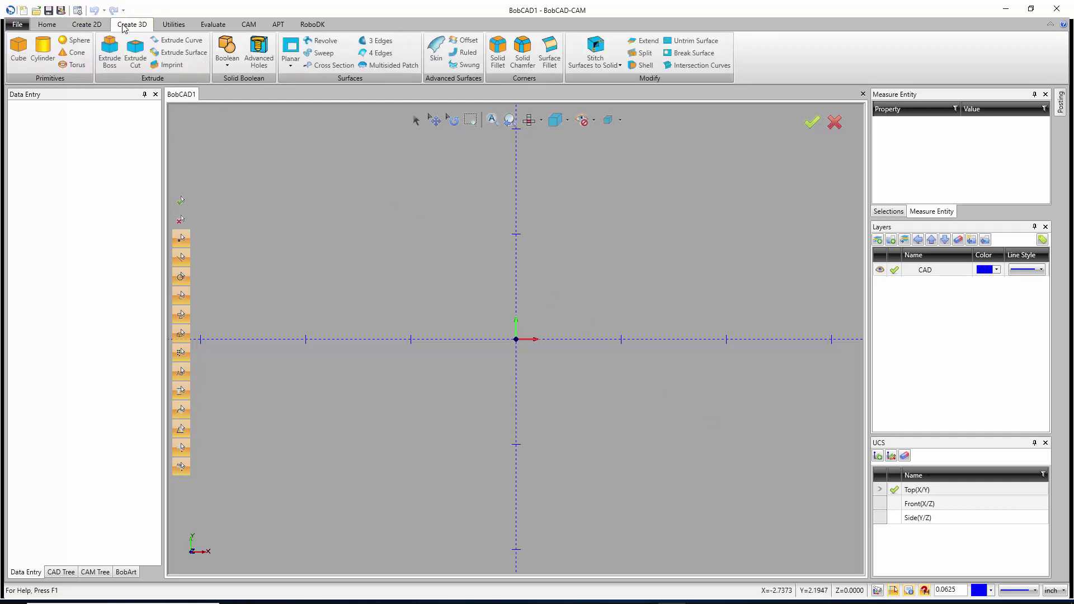
{"action": "left_click", "coordinate": [162, 26]}
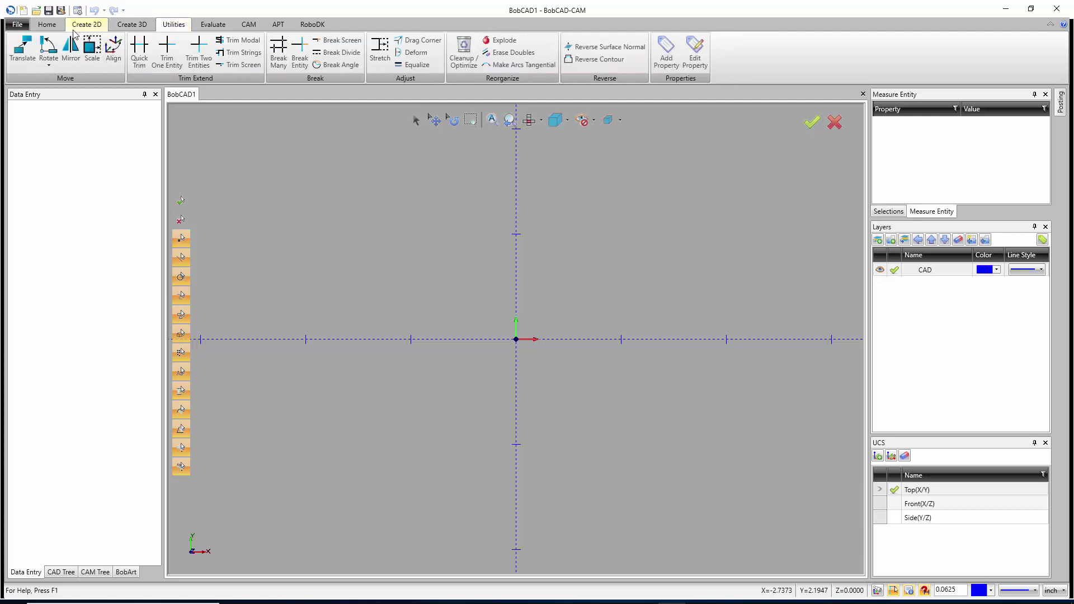
{"action": "left_click", "coordinate": [94, 27]}
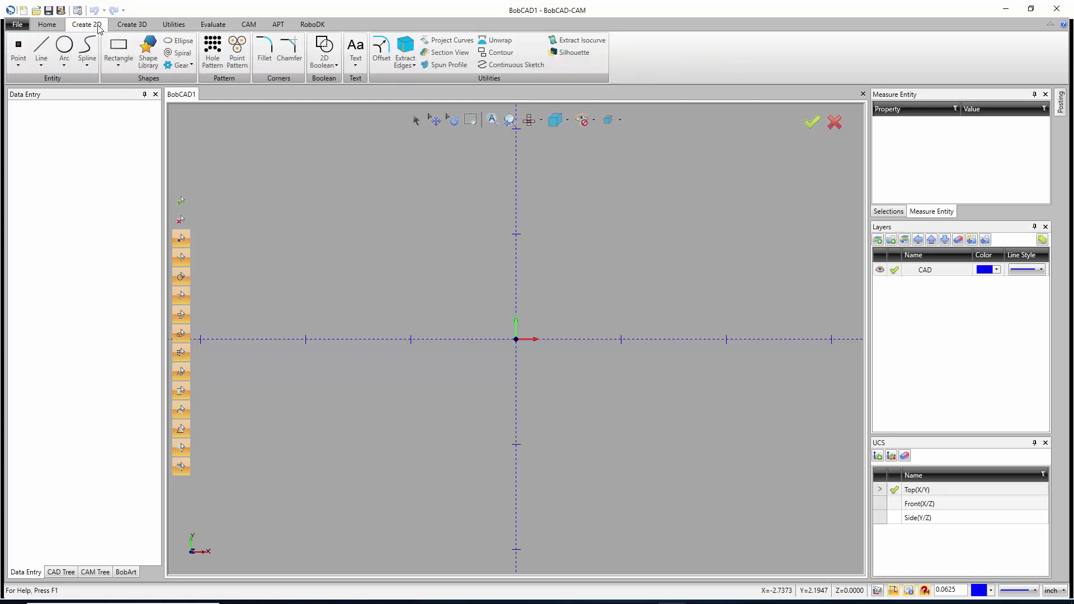
{"action": "left_click", "coordinate": [125, 27]}
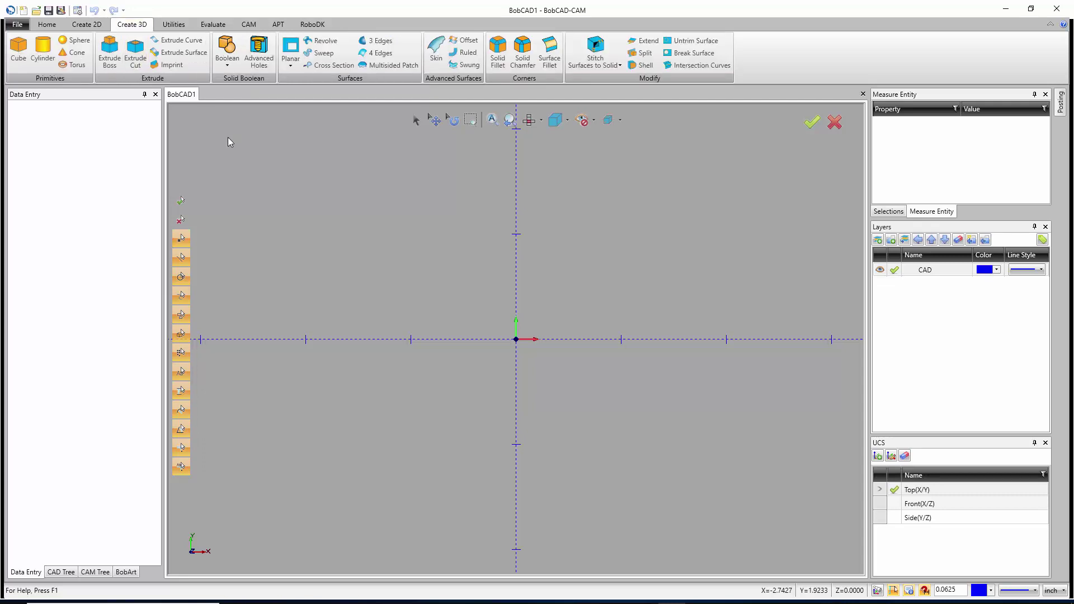
{"action": "left_click", "coordinate": [175, 24]}
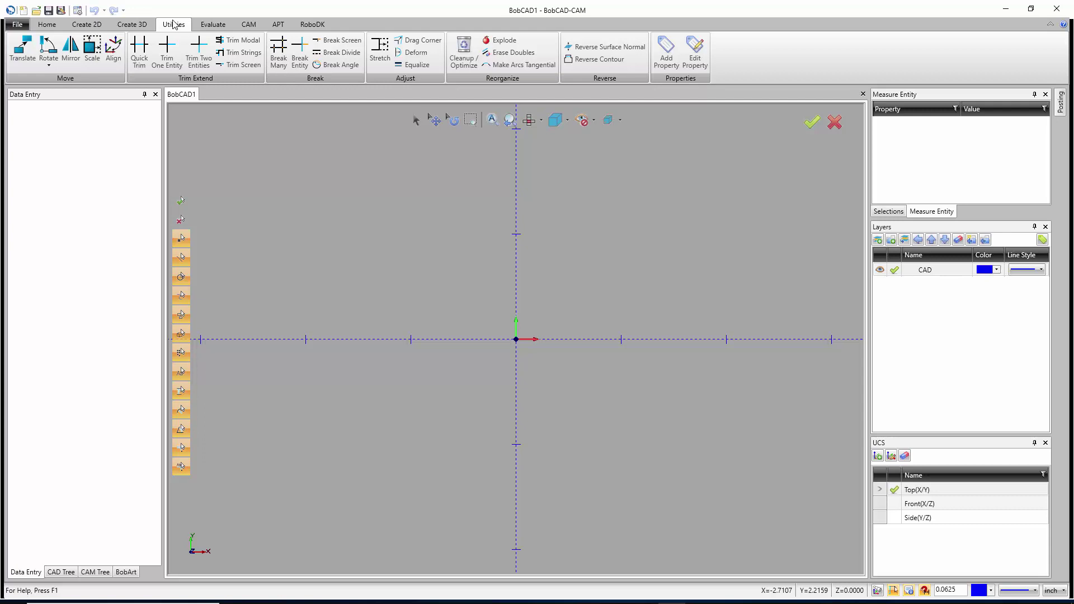
Create a full circle with a 6-inch diameter centred on the origin
{"action": "left_click", "coordinate": [98, 27]}
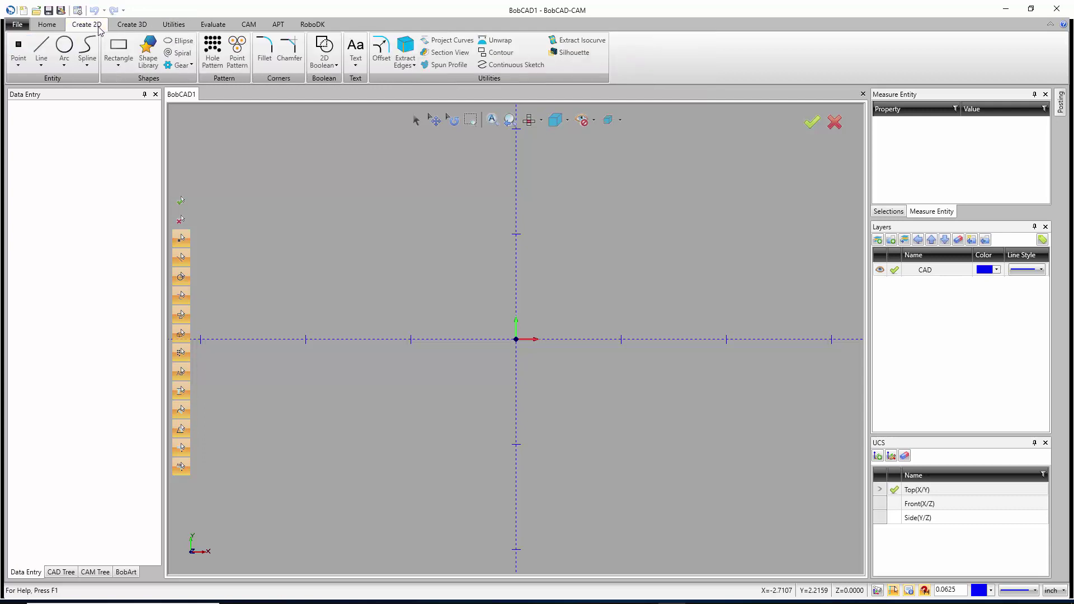
{"action": "left_click", "coordinate": [64, 45]}
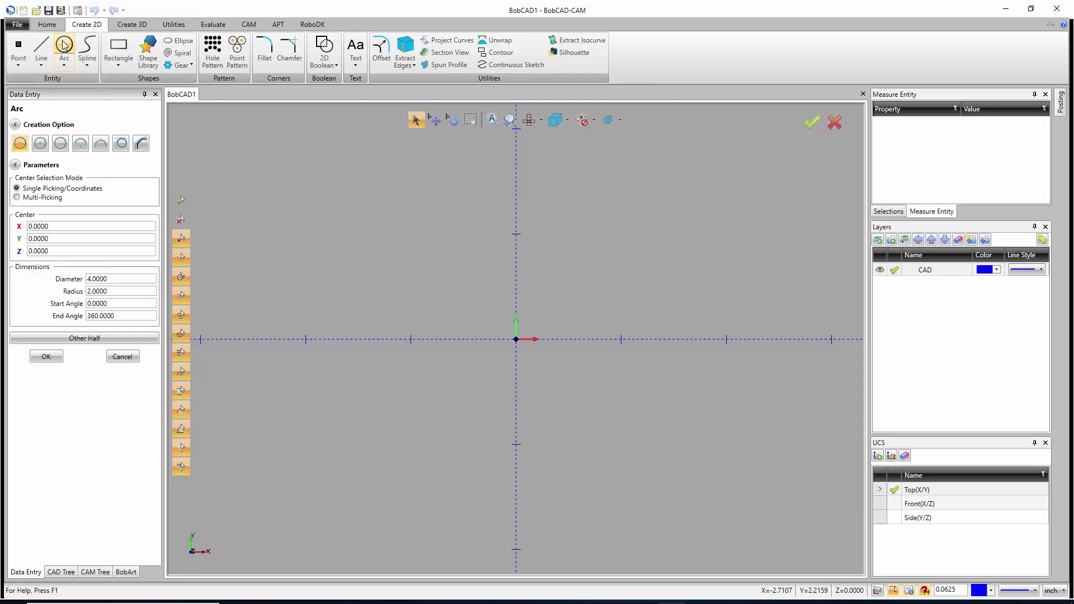
{"action": "left_click_drag", "start_coordinate": [116, 280], "coordinate": [77, 274]}
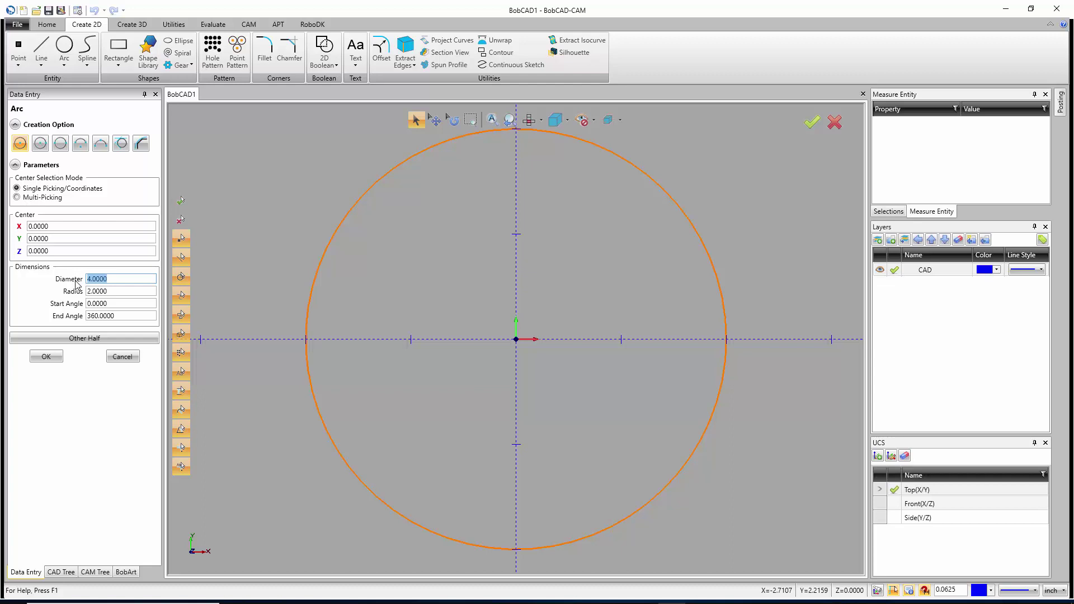
{"action": "type", "text": "6"}
{"action": "left_click", "coordinate": [47, 356]}
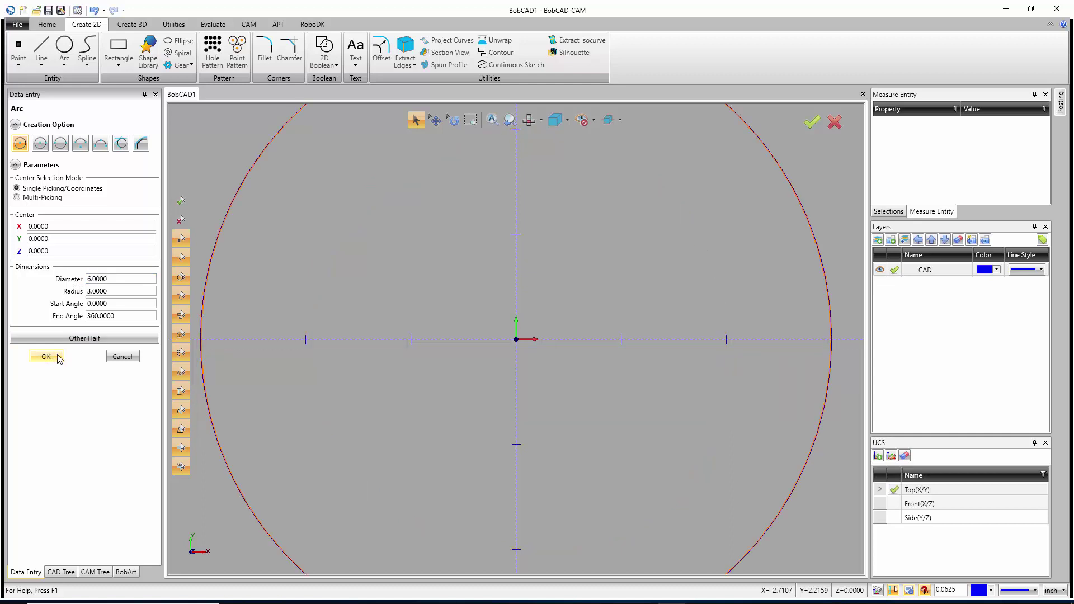
Create a second full circle with a radius of 0.375 inch centred on the origin
{"action": "scroll", "coordinate": [518, 345], "scroll_direction": "down", "scroll_amount": 3}
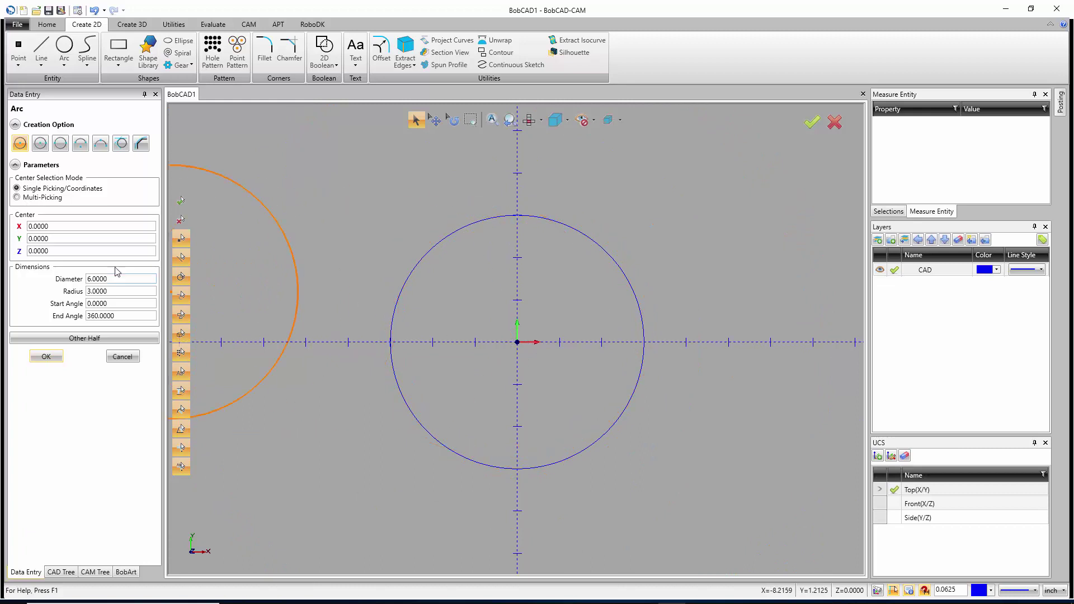
{"action": "left_click", "coordinate": [63, 251]}
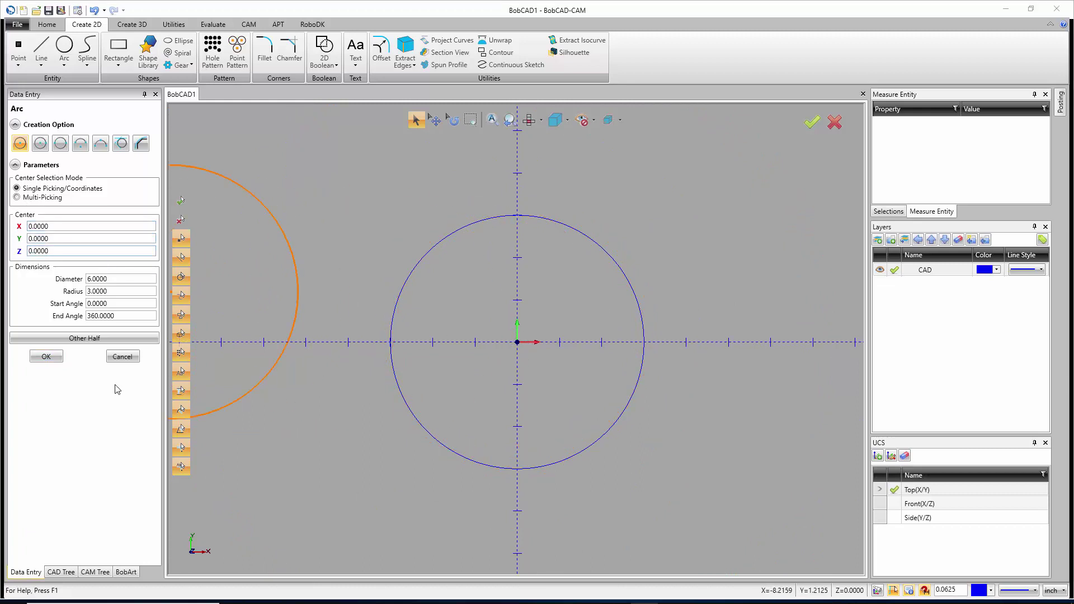
{"action": "left_click_drag", "start_coordinate": [114, 291], "coordinate": [77, 298]}
{"action": "type", "text": ".375"}
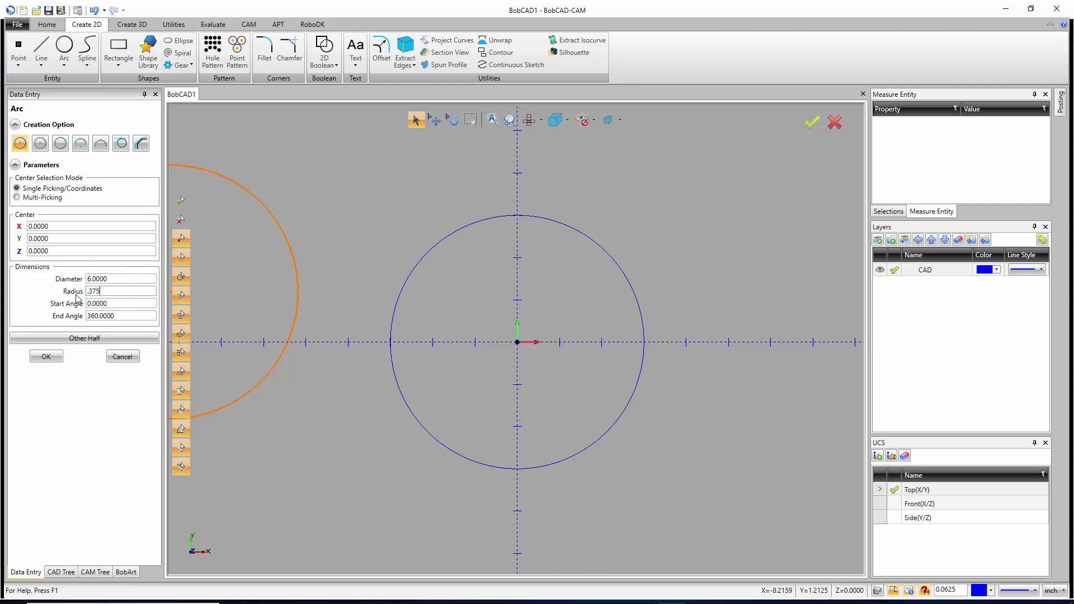
{"action": "key", "text": "Tab"}
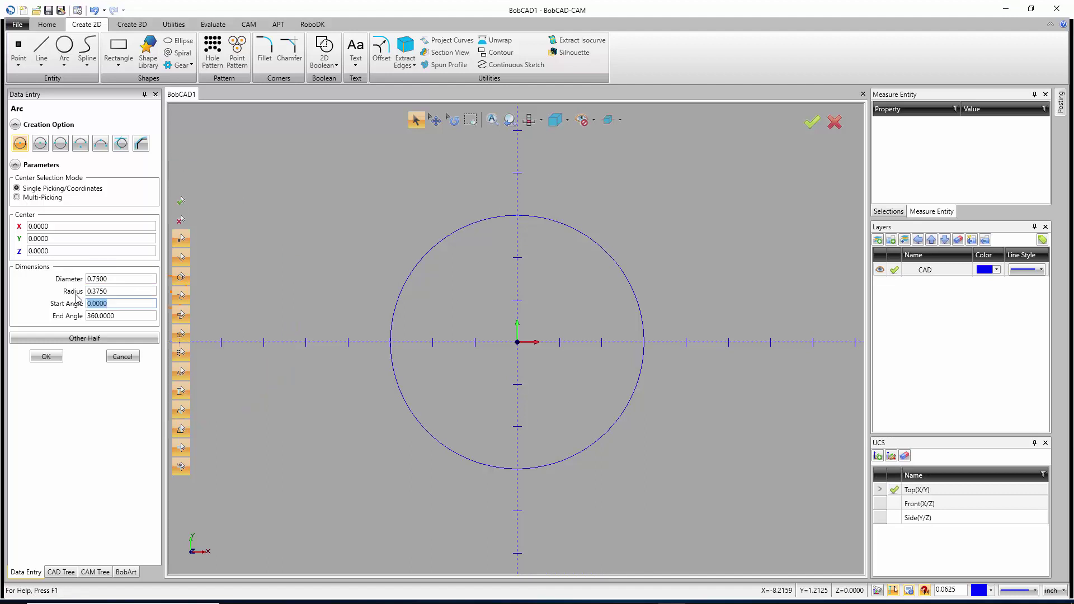
{"action": "left_click", "coordinate": [62, 238]}
{"action": "left_click", "coordinate": [47, 356]}
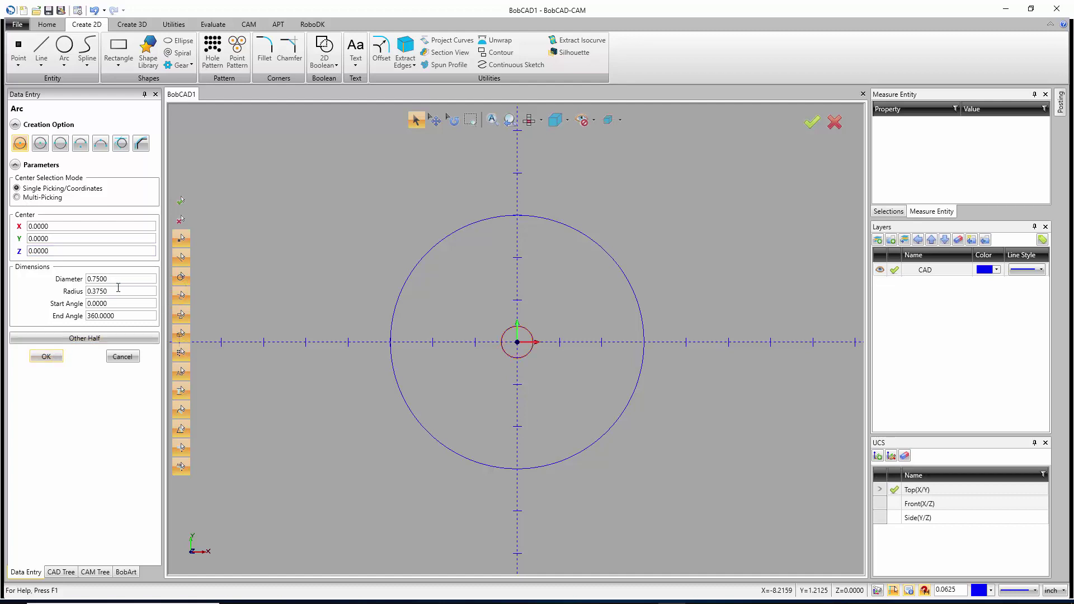
Create a circle with a radius of 0.1875 inch centred at X -2.5, Y 0
{"action": "left_click_drag", "start_coordinate": [116, 287], "coordinate": [76, 289]}
{"action": "type", "text": ".1875"}
{"action": "key", "text": "Tab"}
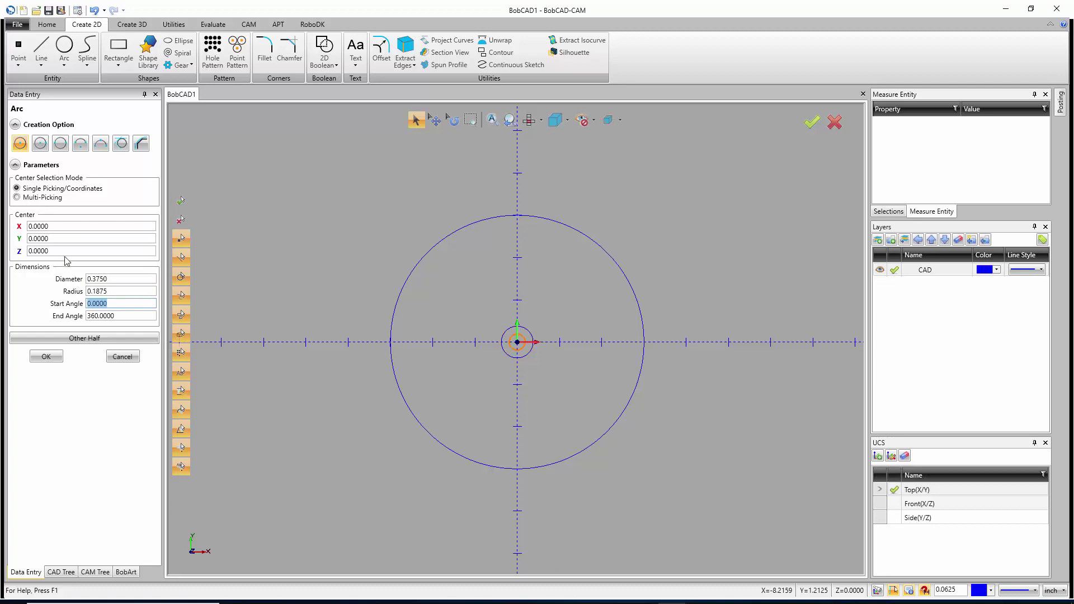
{"action": "left_click", "coordinate": [40, 227]}
{"action": "left_click_drag", "start_coordinate": [26, 229], "coordinate": [59, 229]}
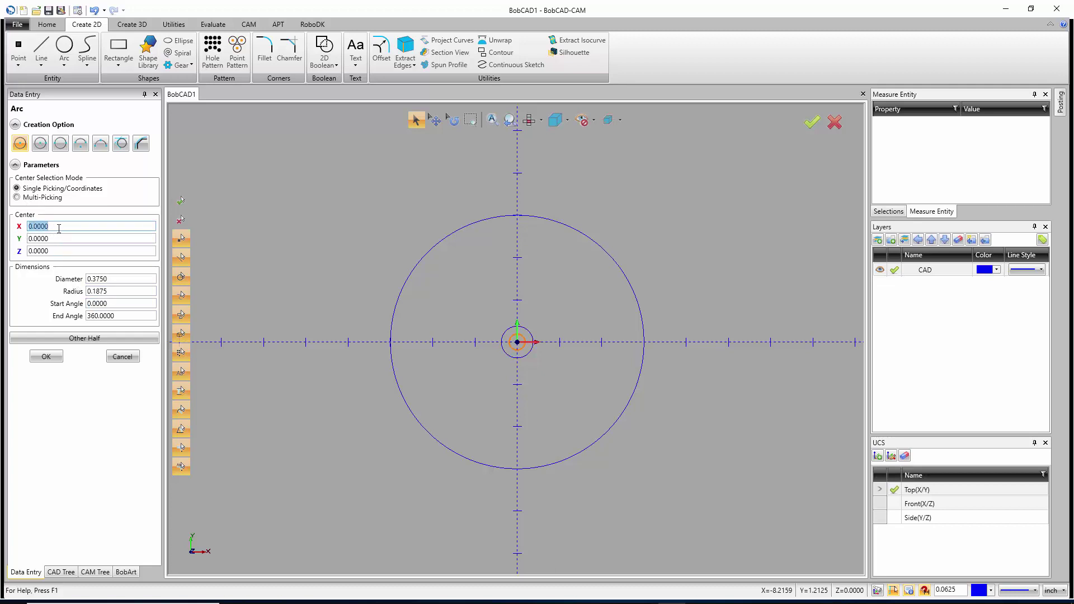
{"action": "type", "text": "-2.5"}
{"action": "left_click", "coordinate": [55, 238]}
{"action": "left_click", "coordinate": [46, 357]}
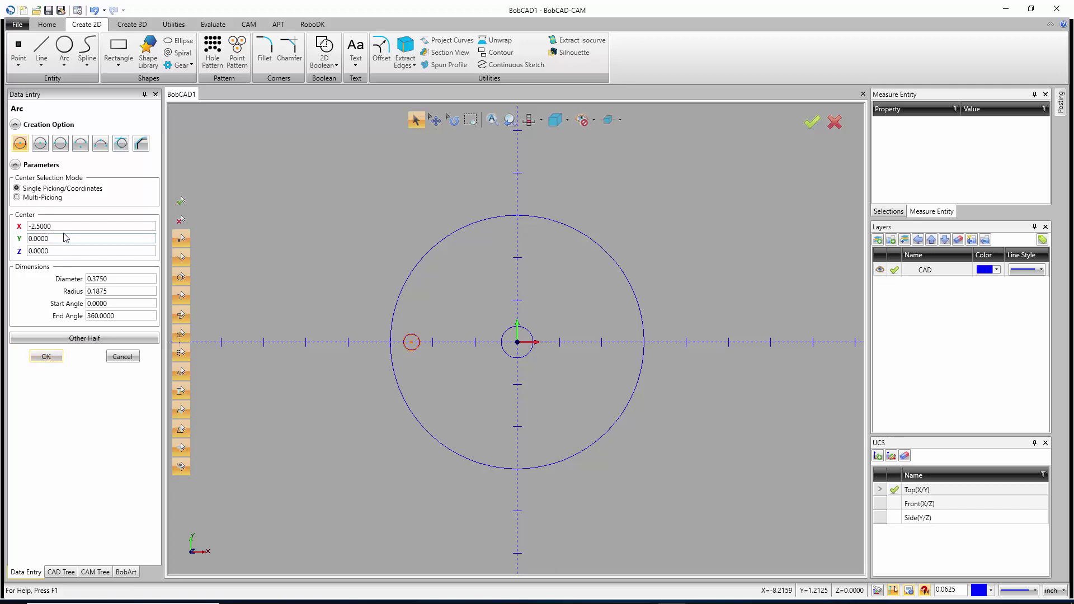
Create a matching 0.1875-inch-radius circle centred at X 2.5, Y 0, and finish the Arc command
{"action": "left_click_drag", "start_coordinate": [52, 226], "coordinate": [26, 231]}
{"action": "type", "text": "2.5"}
{"action": "left_click", "coordinate": [46, 357]}
{"action": "left_click", "coordinate": [122, 356]}
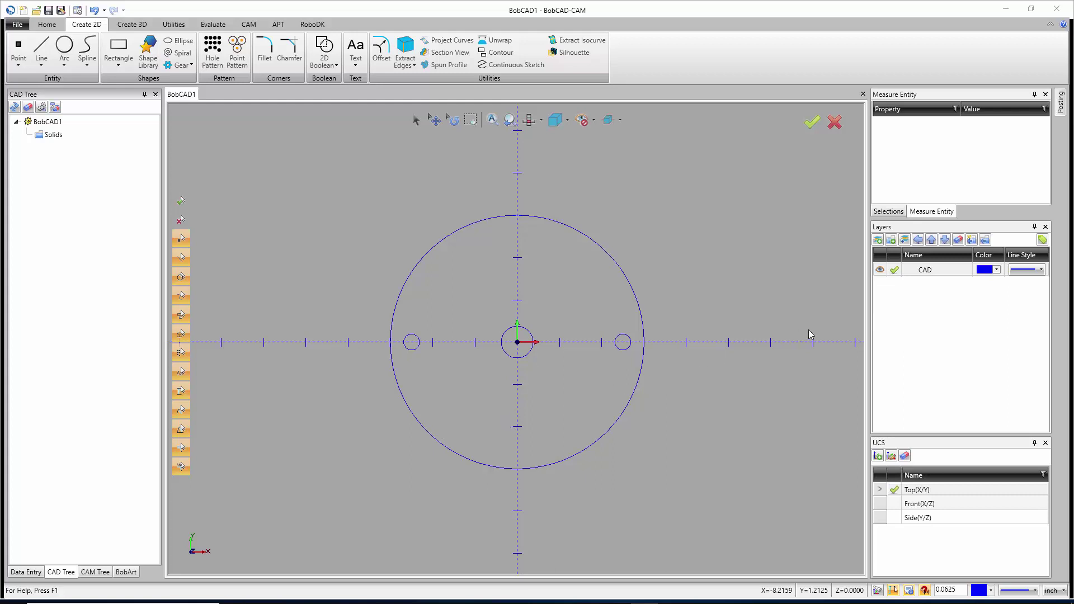
Rename the CAD layer as BOTTOM WIREFRAME
{"action": "double_click", "coordinate": [926, 274]}
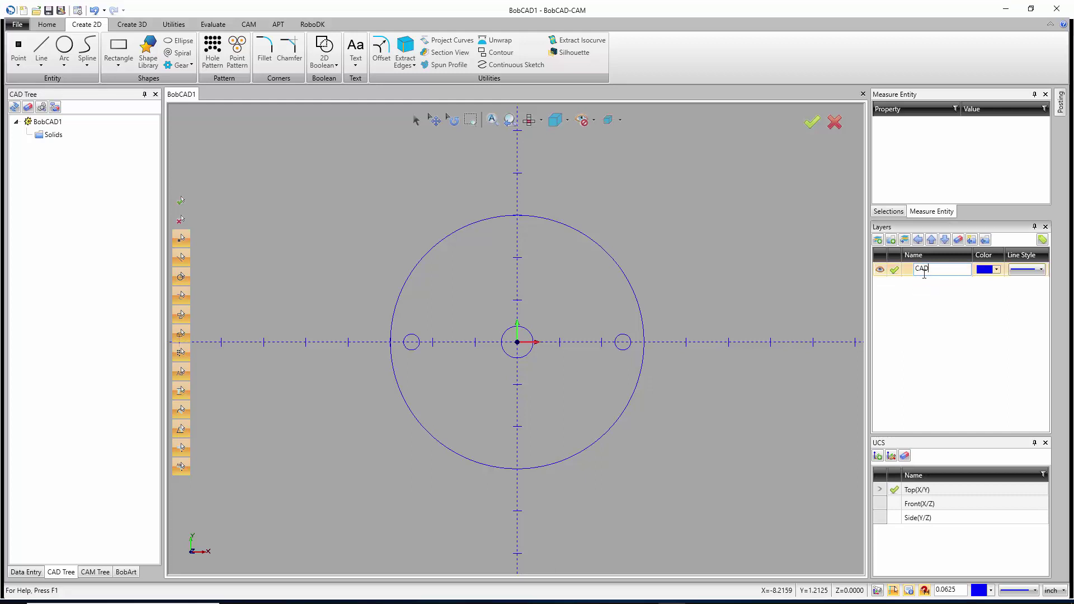
{"action": "type", "text": "B"}
{"action": "type", "text": "OTTOM"}
{"action": "type", "text": " WIREFRA"}
{"action": "type", "text": "ME"}
{"action": "key", "text": "Return"}
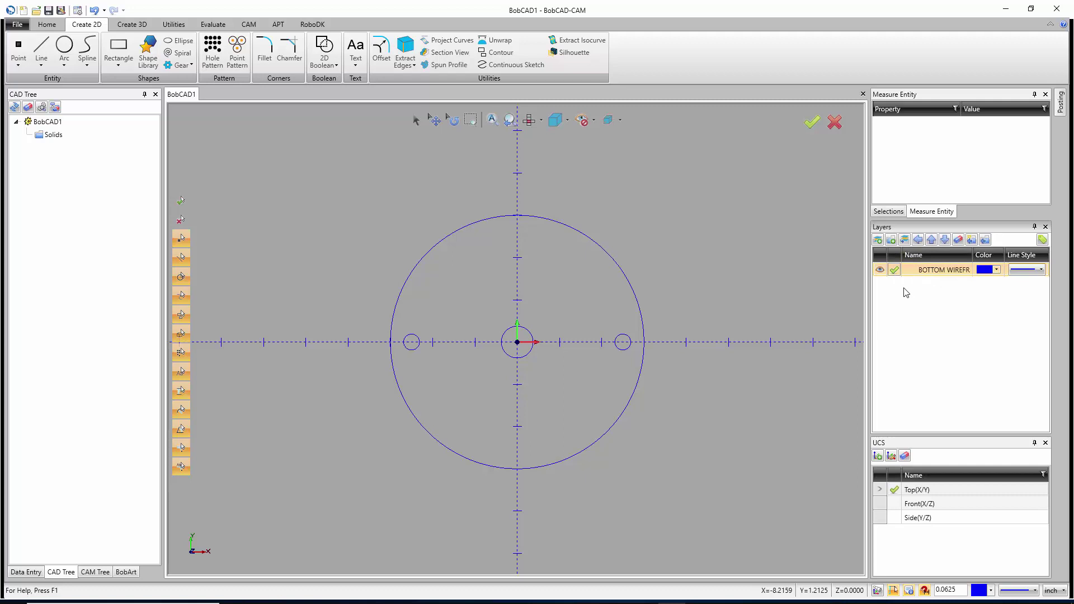
Add a new layer named MAIN SOLID and make it the active layer
{"action": "left_click", "coordinate": [878, 241]}
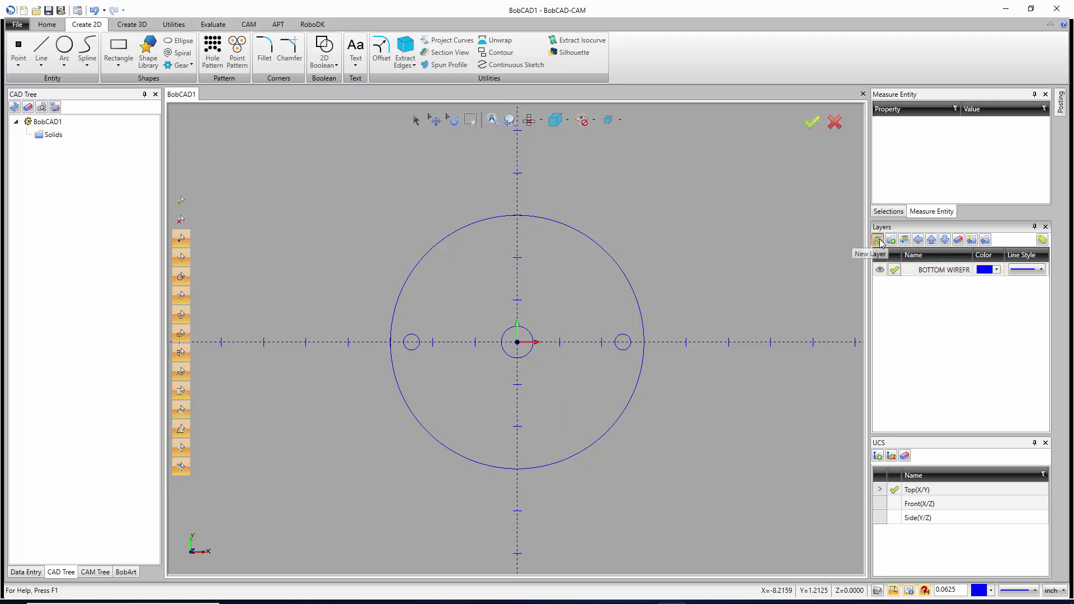
{"action": "right_click", "coordinate": [912, 326]}
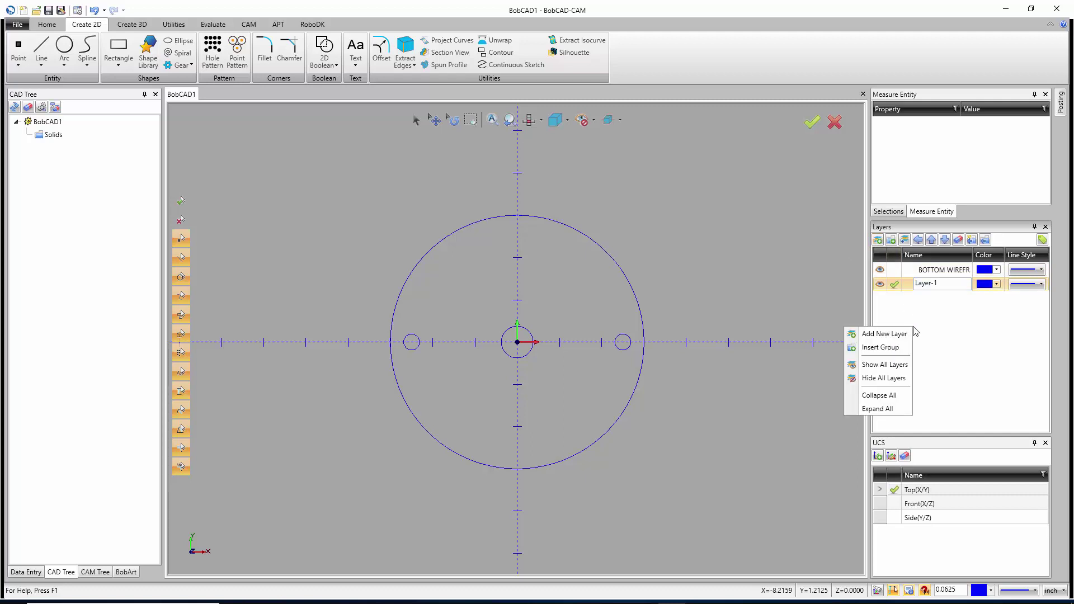
{"action": "left_click", "coordinate": [910, 291]}
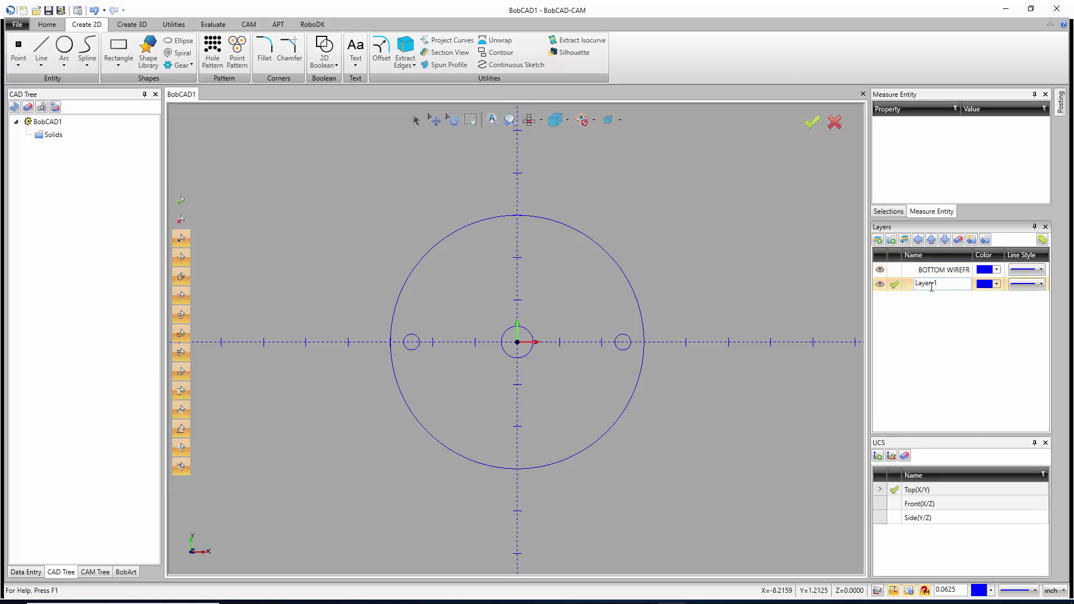
{"action": "left_click_drag", "start_coordinate": [935, 284], "coordinate": [912, 295]}
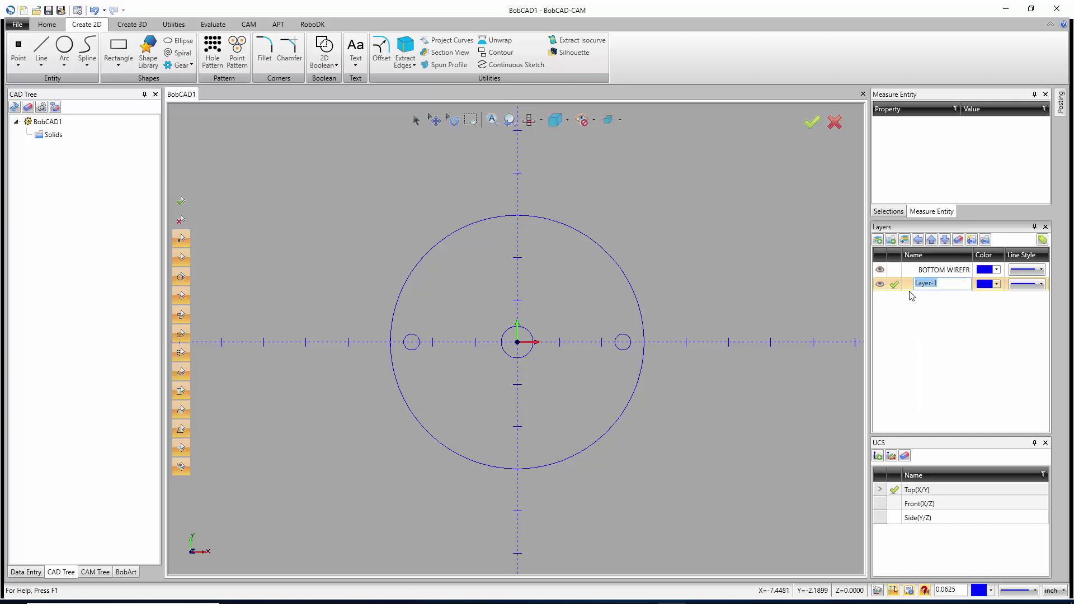
{"action": "type", "text": "MAIN SOLID"}
{"action": "left_click", "coordinate": [895, 288]}
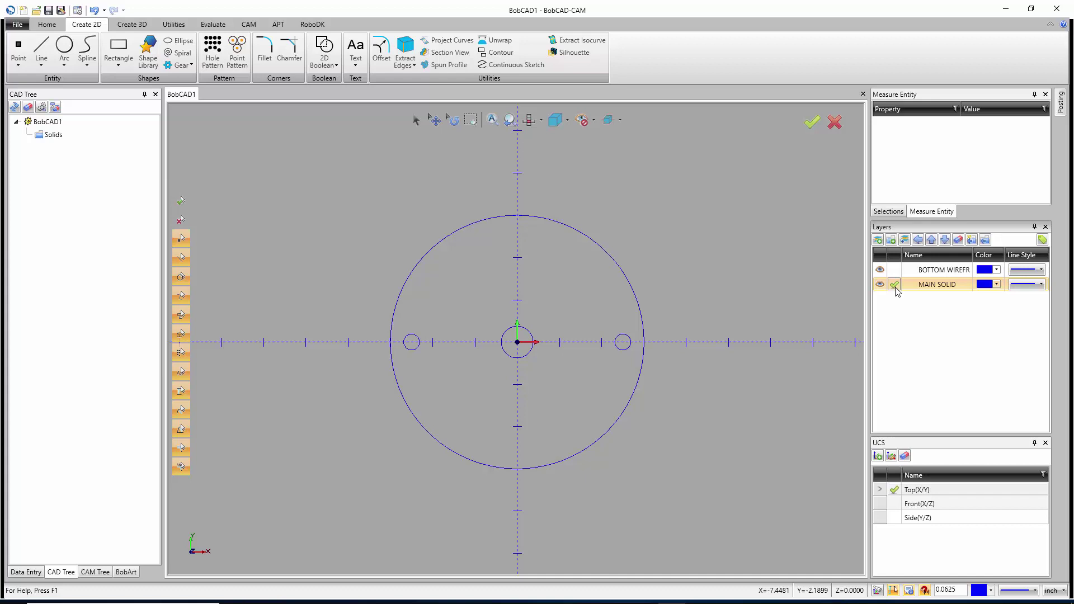
{"action": "left_click", "coordinate": [895, 270]}
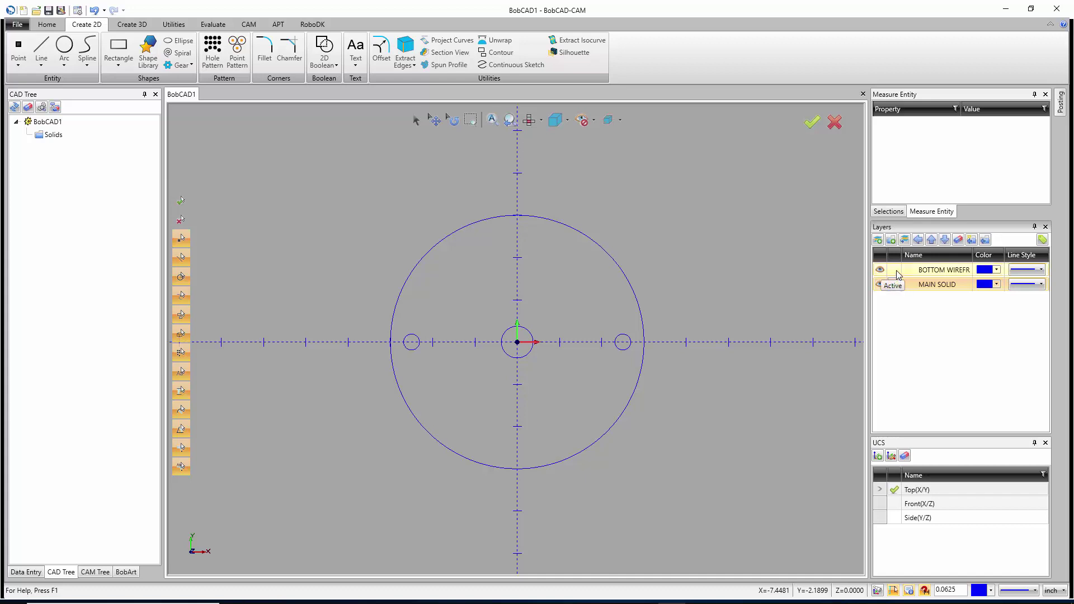
{"action": "left_click", "coordinate": [895, 285]}
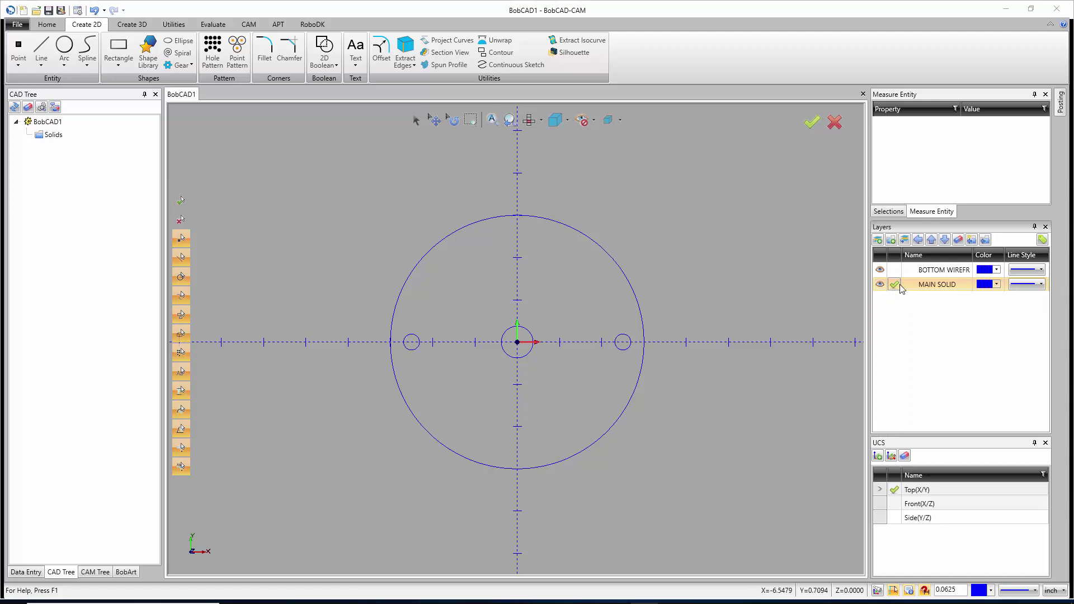
Start an Extrude Curve operation and select all four circles as its geometry in an isometric view
{"action": "left_click", "coordinate": [150, 27]}
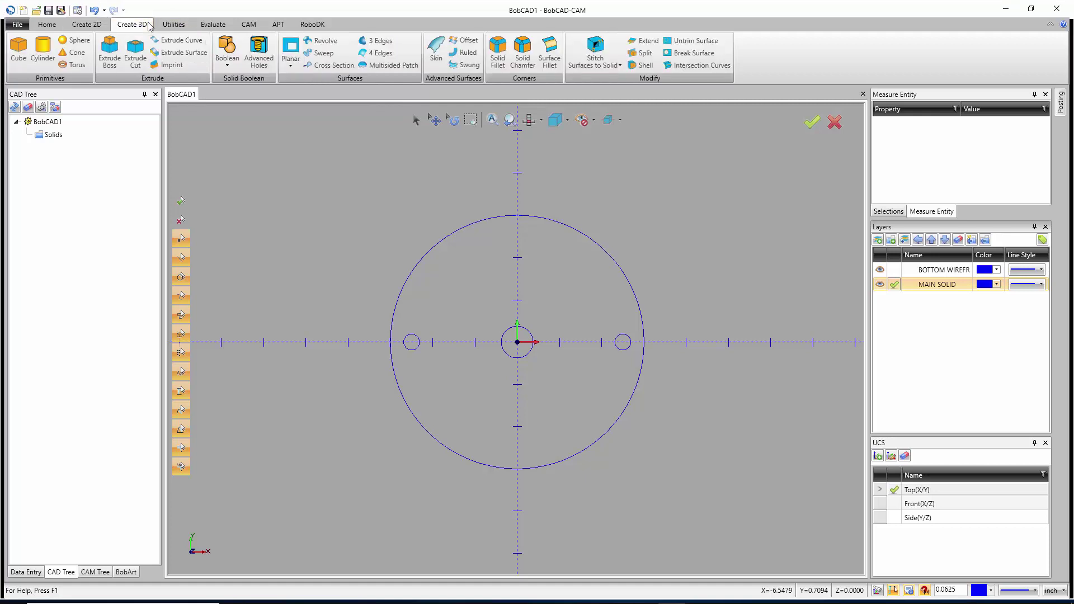
{"action": "left_click", "coordinate": [177, 42]}
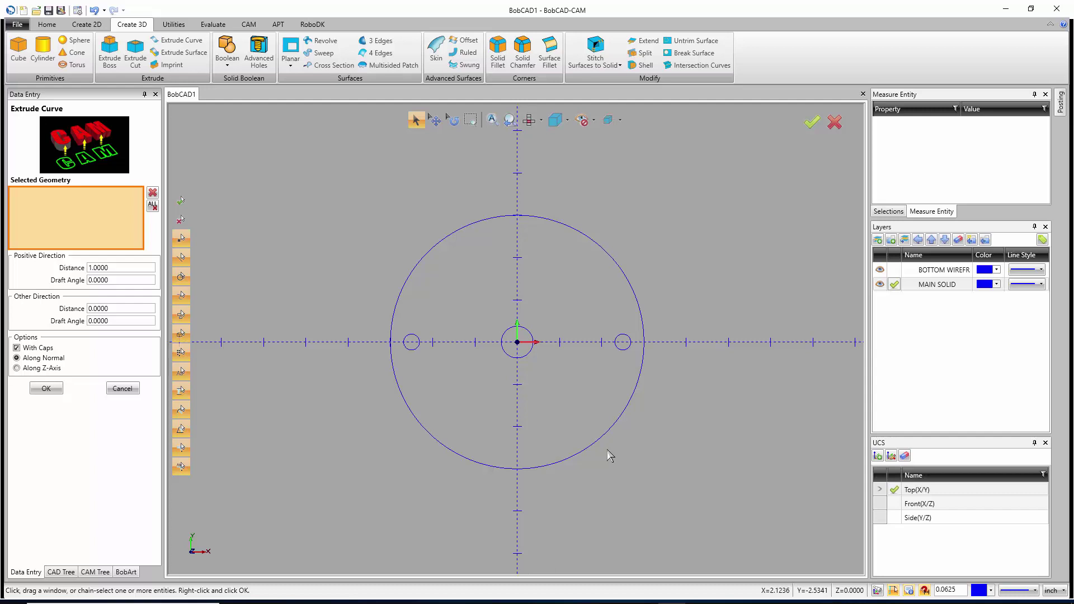
{"action": "middle_click_drag", "start_coordinate": [585, 439], "coordinate": [609, 397]}
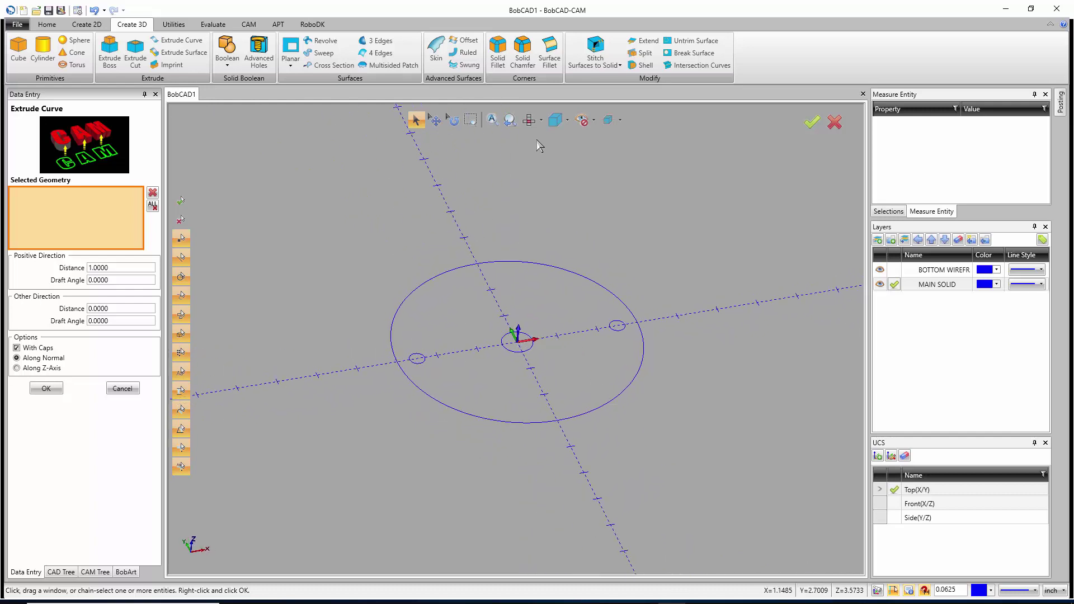
{"action": "left_click", "coordinate": [529, 122]}
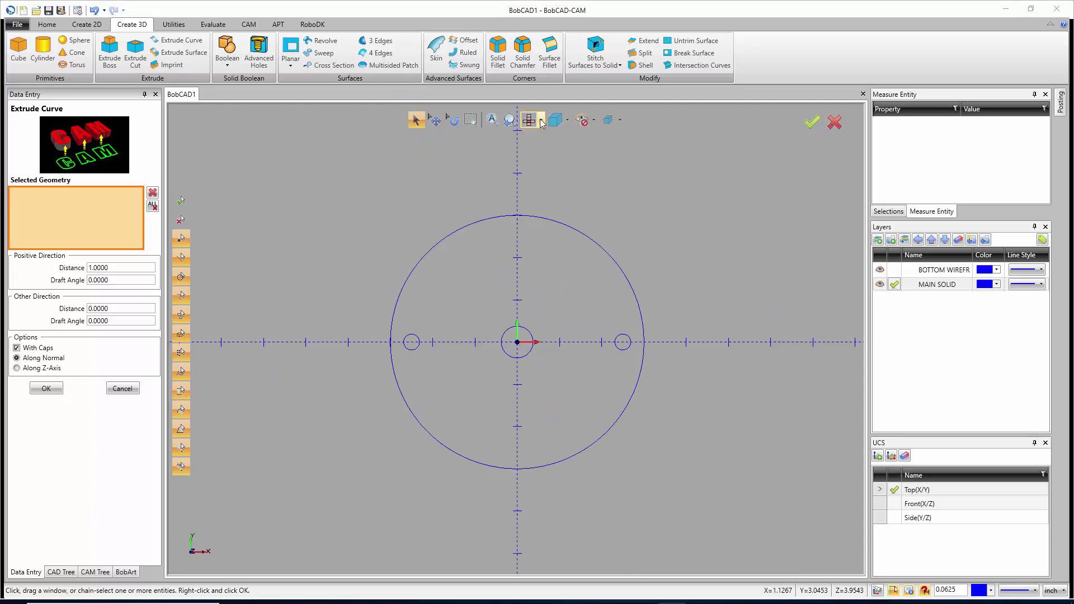
{"action": "left_click", "coordinate": [542, 121]}
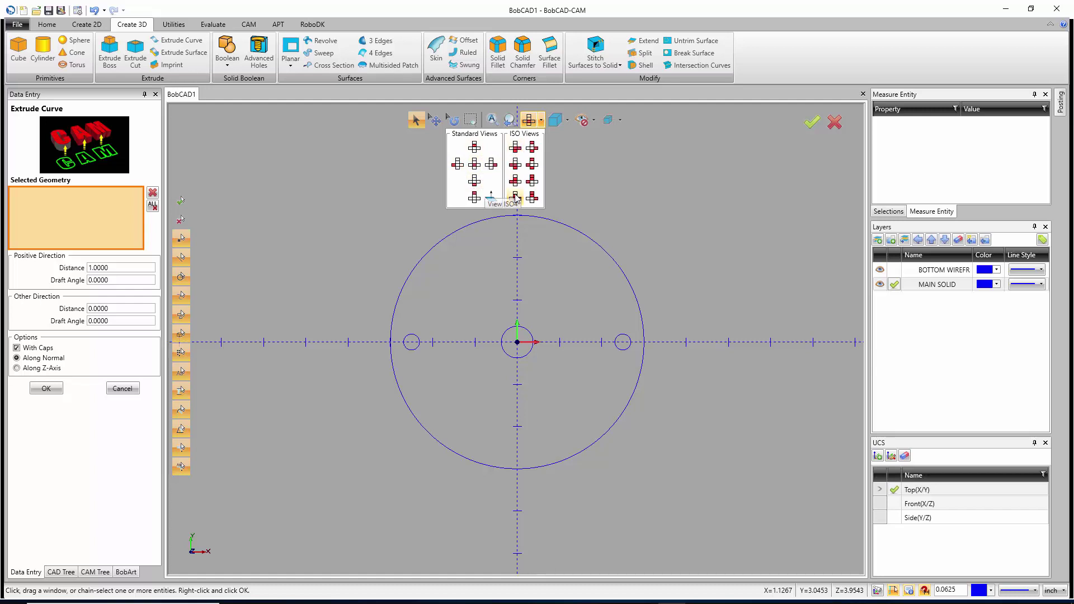
{"action": "left_click", "coordinate": [516, 164]}
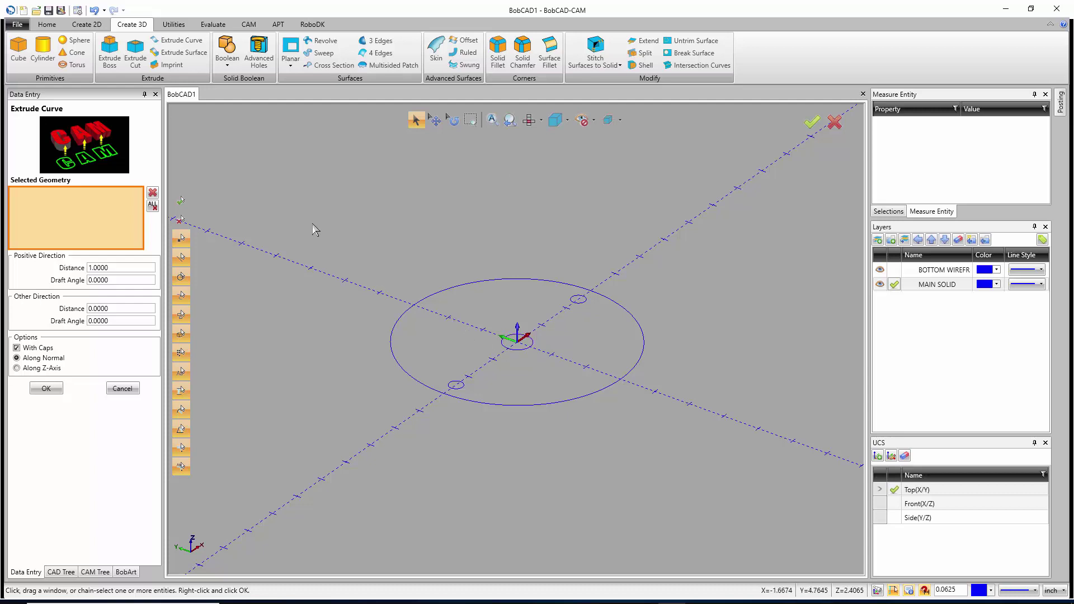
{"action": "left_click_drag", "start_coordinate": [311, 214], "coordinate": [732, 465]}
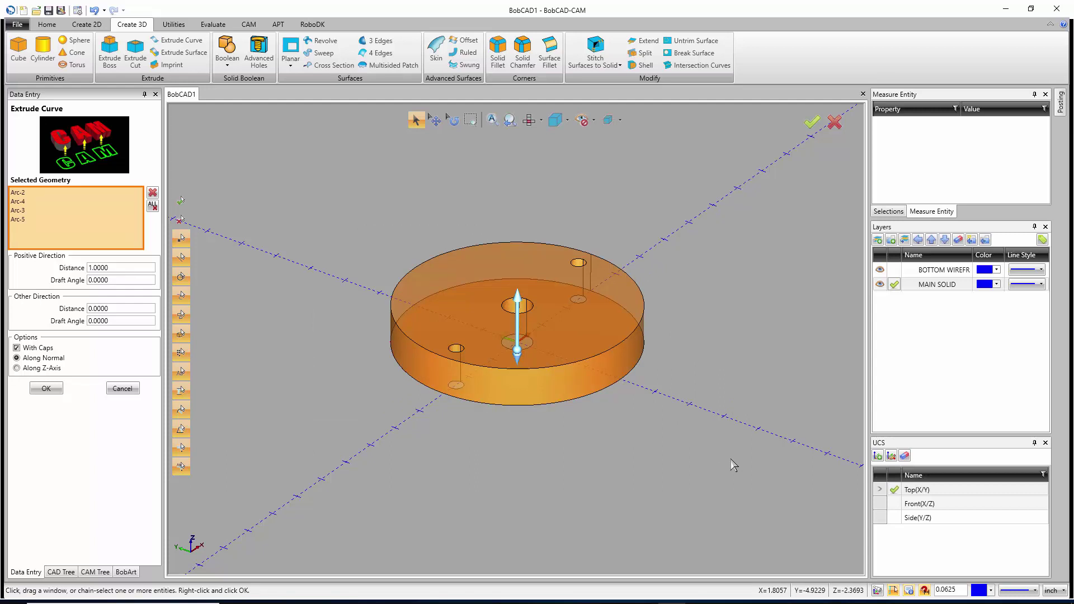
{"action": "left_click", "coordinate": [174, 24]}
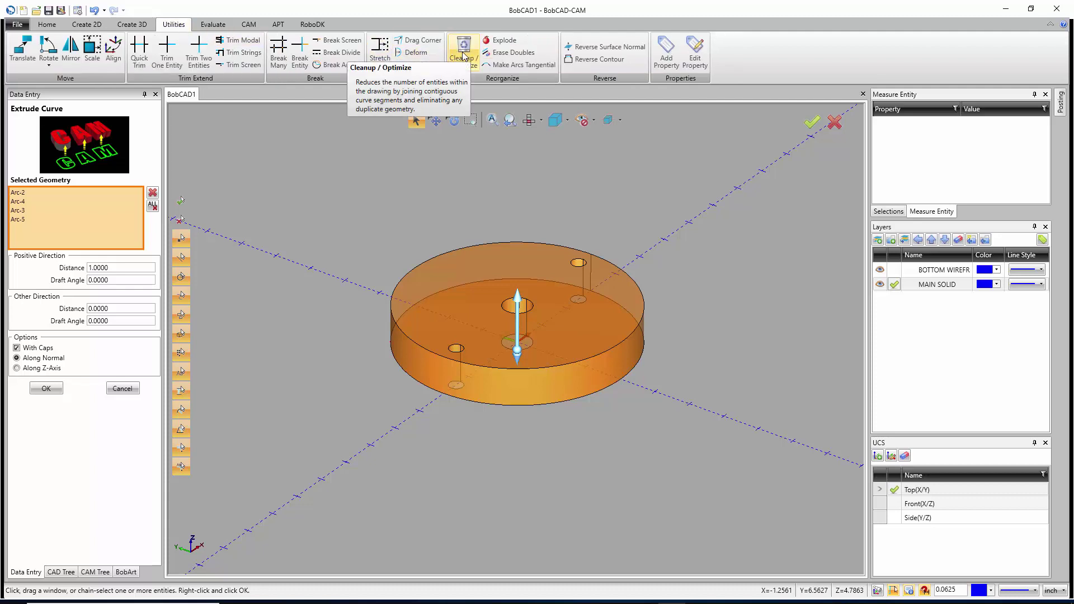
{"action": "left_click", "coordinate": [129, 26]}
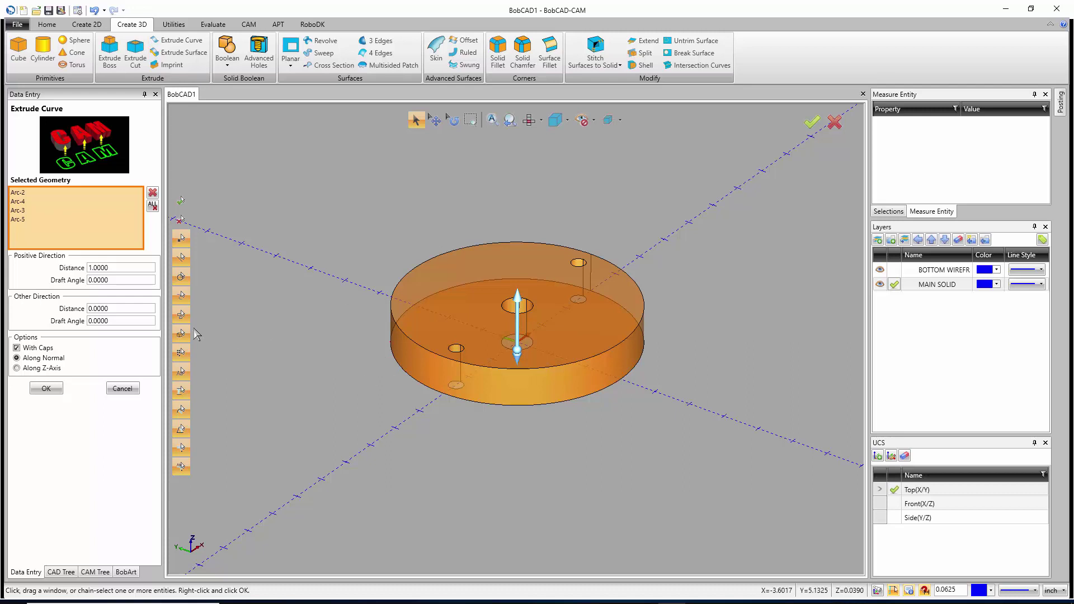
Extrude the circles into a capped solid with a positive distance of 0 and an other-direction distance of 2 inches, then finish the command
{"action": "left_click_drag", "start_coordinate": [116, 268], "coordinate": [81, 269]}
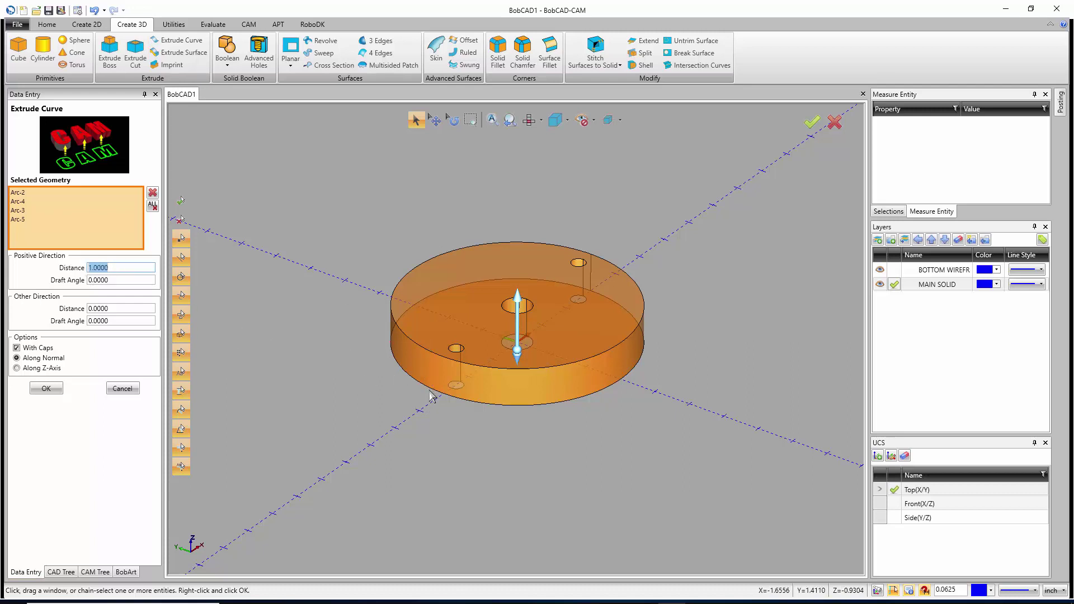
{"action": "left_click", "coordinate": [129, 268]}
{"action": "left_click_drag", "start_coordinate": [106, 263], "coordinate": [84, 266]}
{"action": "type", "text": "0"}
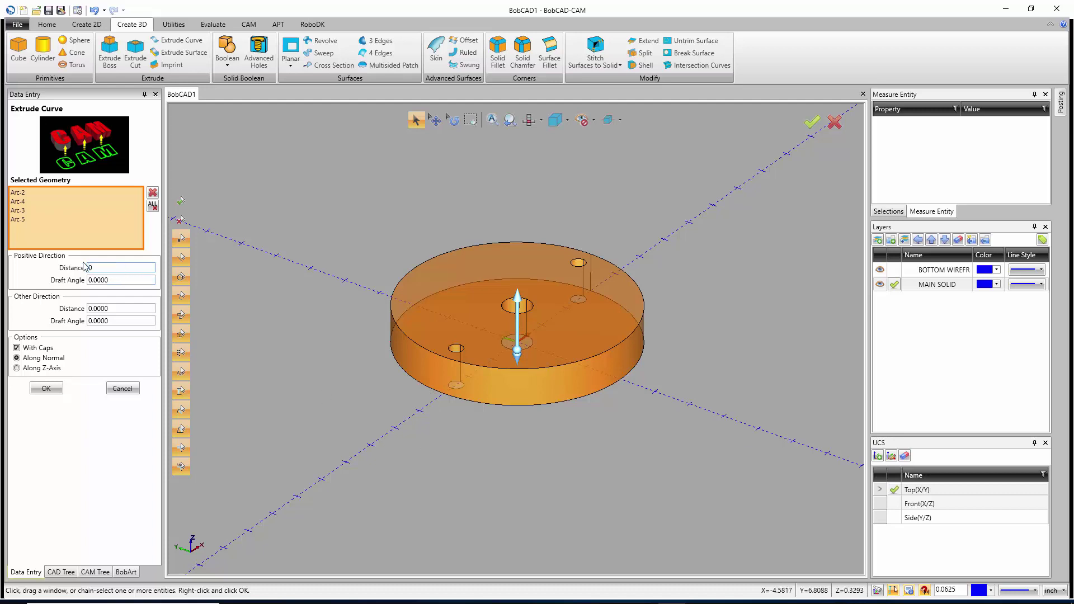
{"action": "left_click", "coordinate": [118, 309]}
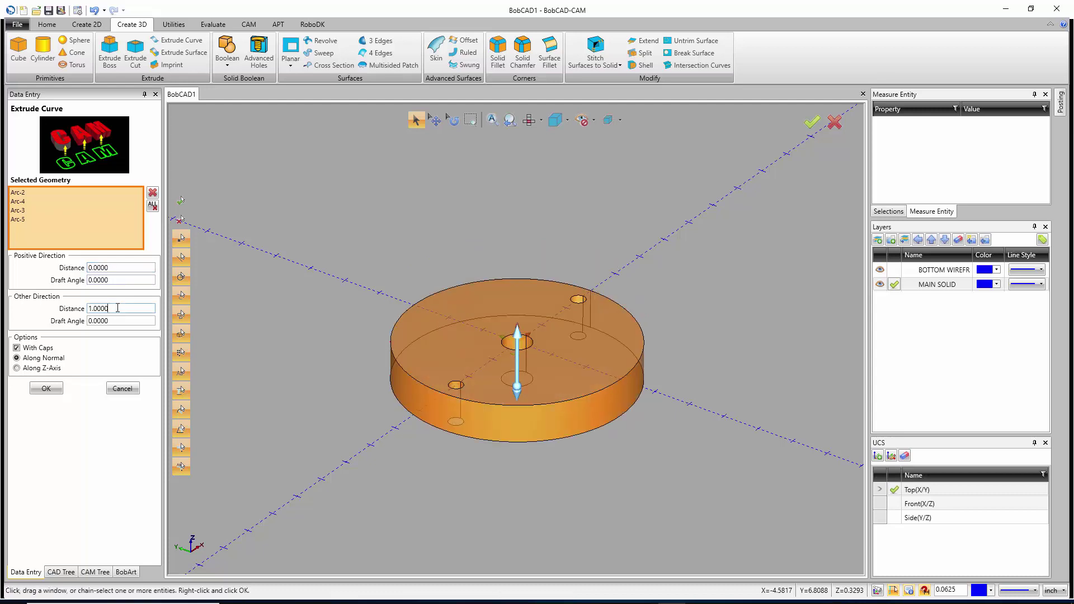
{"action": "left_click_drag", "start_coordinate": [128, 308], "coordinate": [83, 310]}
{"action": "type", "text": "2"}
{"action": "left_click", "coordinate": [105, 320]}
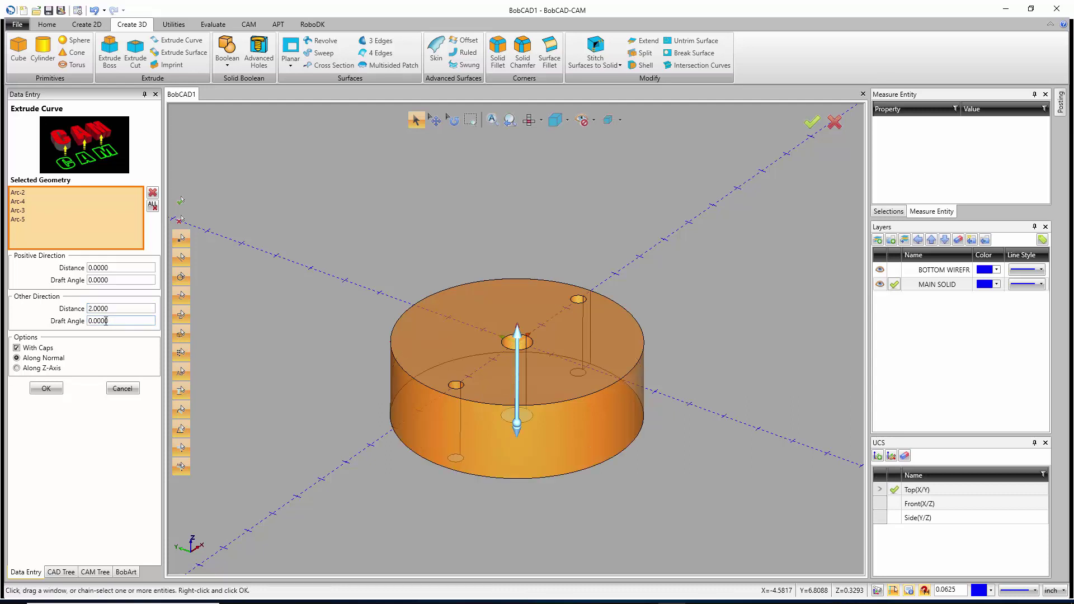
{"action": "left_click", "coordinate": [46, 388]}
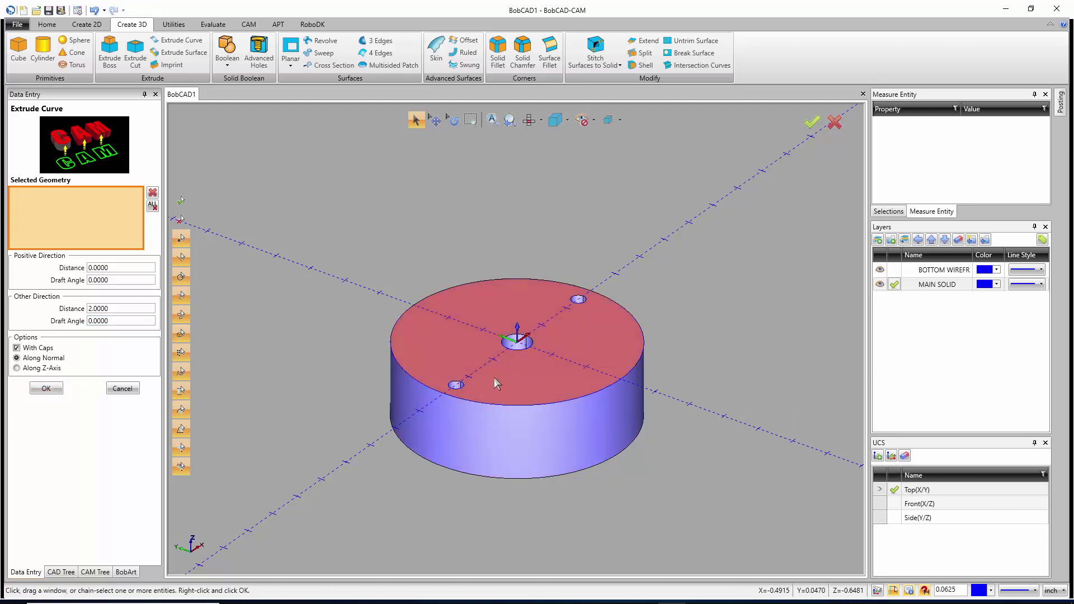
{"action": "left_click", "coordinate": [123, 388]}
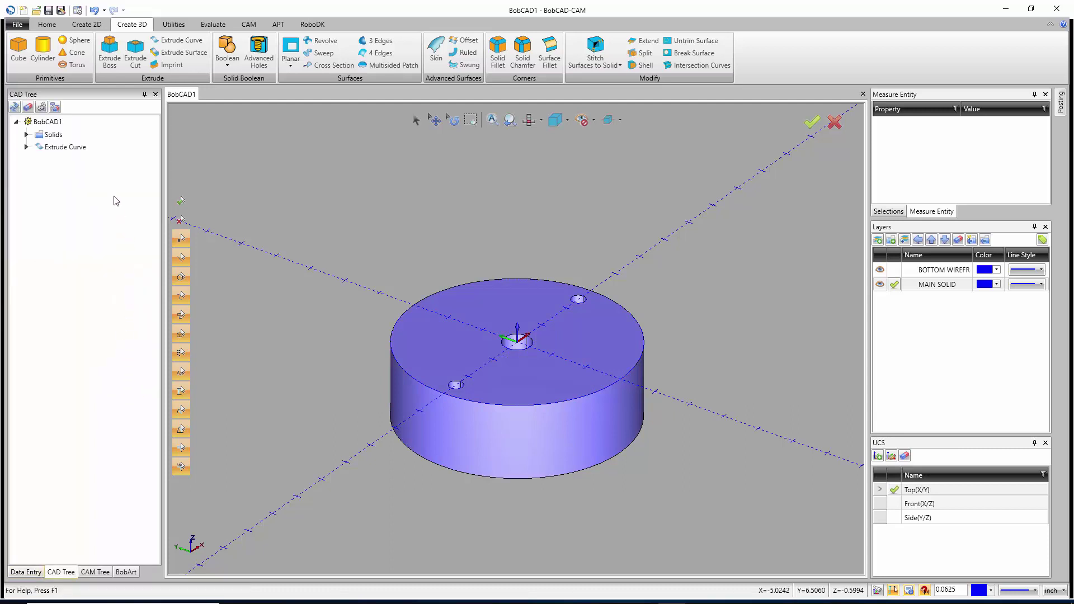
Create a cone at the origin with a top radius of 1, a base radius of 1.75 and a height of 1.5 inches
{"action": "left_click", "coordinate": [81, 54]}
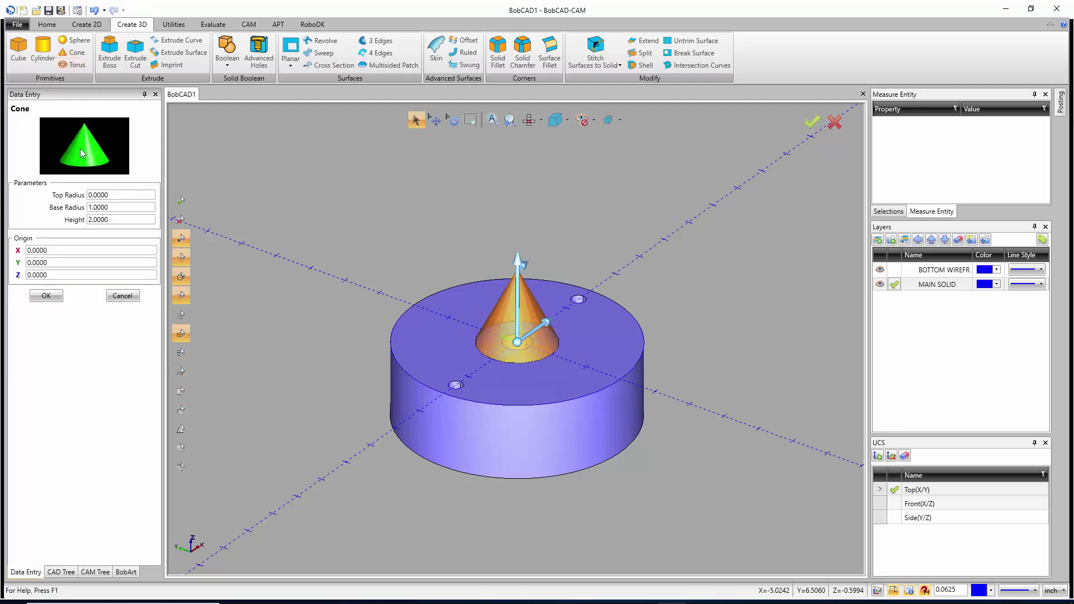
{"action": "left_click_drag", "start_coordinate": [112, 195], "coordinate": [77, 197]}
{"action": "type", "text": "1"}
{"action": "left_click", "coordinate": [112, 206]}
{"action": "left_click_drag", "start_coordinate": [112, 206], "coordinate": [85, 208]}
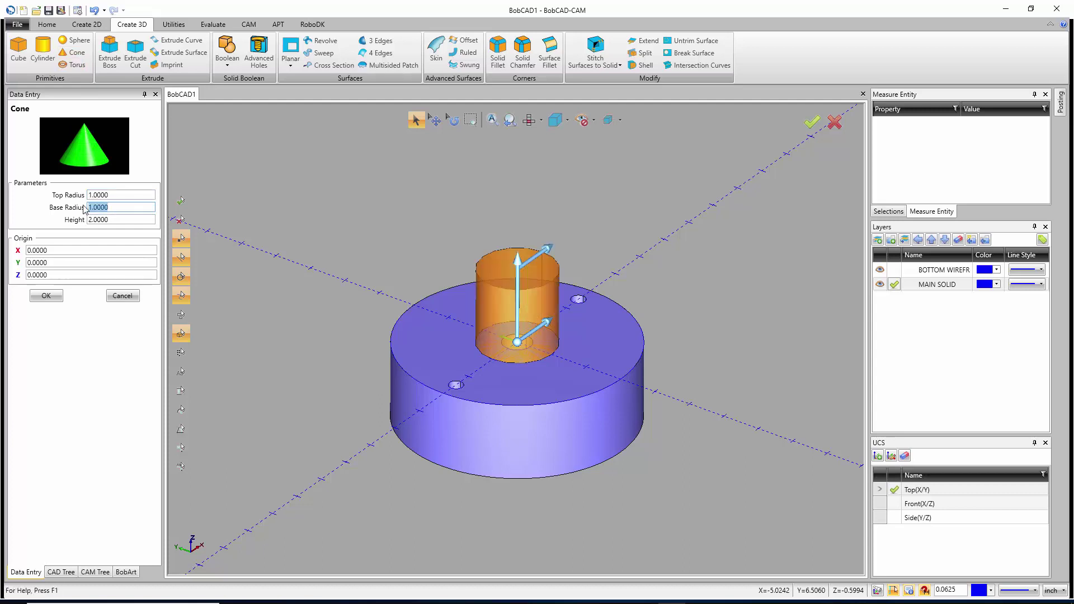
{"action": "type", "text": "1.75"}
{"action": "key", "text": "Tab"}
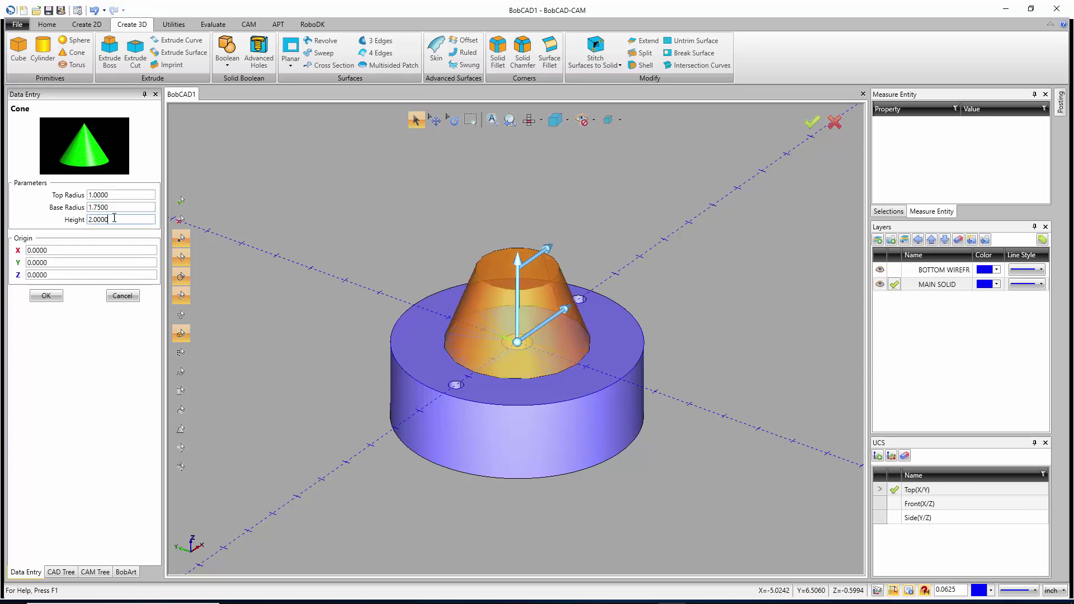
{"action": "type", "text": "1.5"}
{"action": "left_click", "coordinate": [111, 206]}
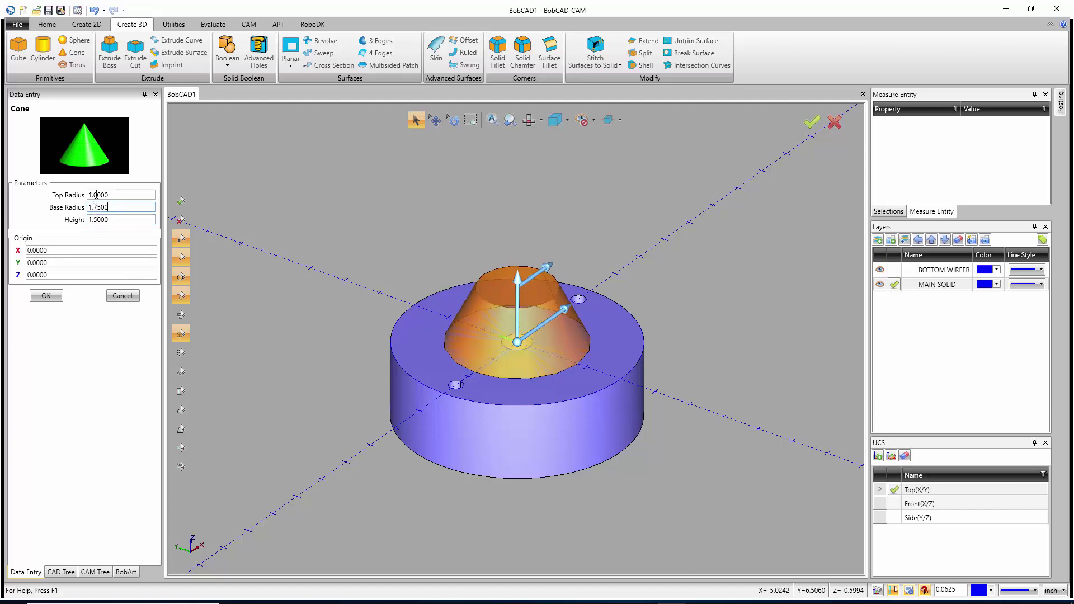
{"action": "left_click", "coordinate": [47, 297]}
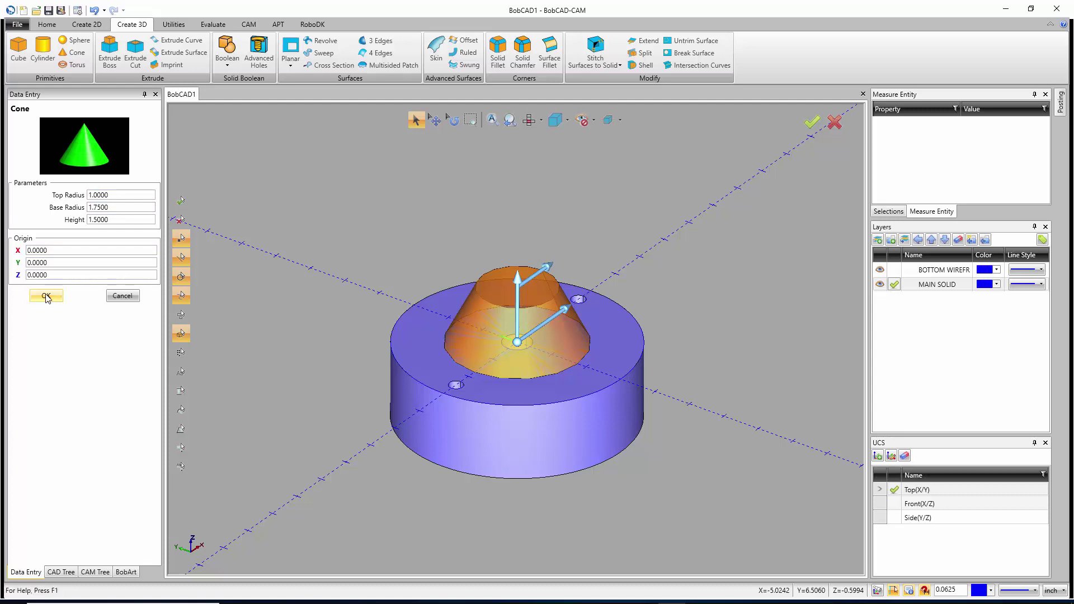
{"action": "left_click", "coordinate": [123, 296]}
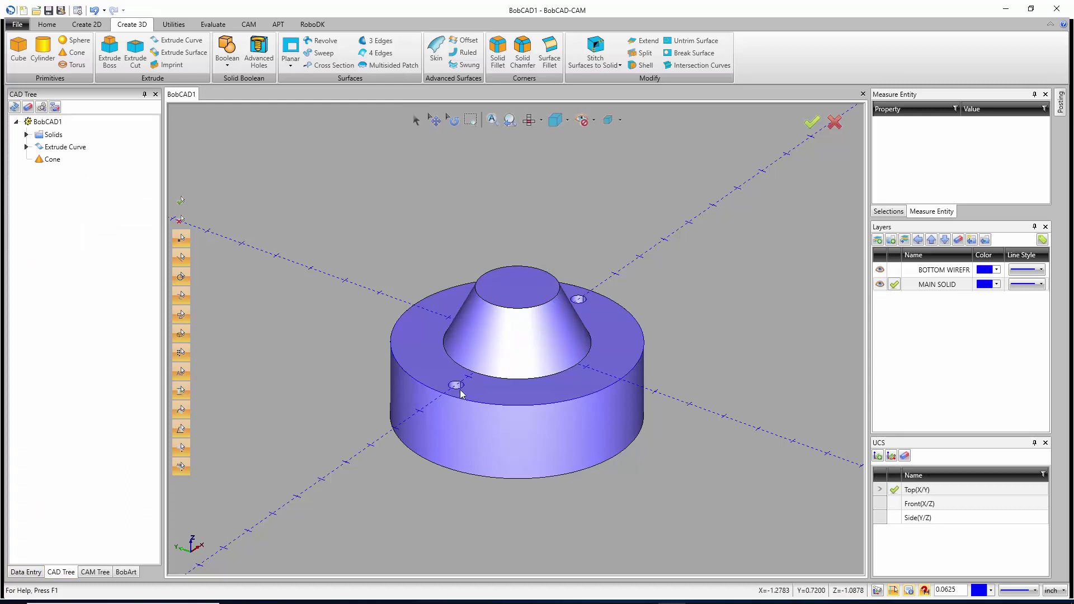
Preview and apply a Boolean Add that unites the extruded plate and the cone, then close the command
{"action": "left_click", "coordinate": [415, 121]}
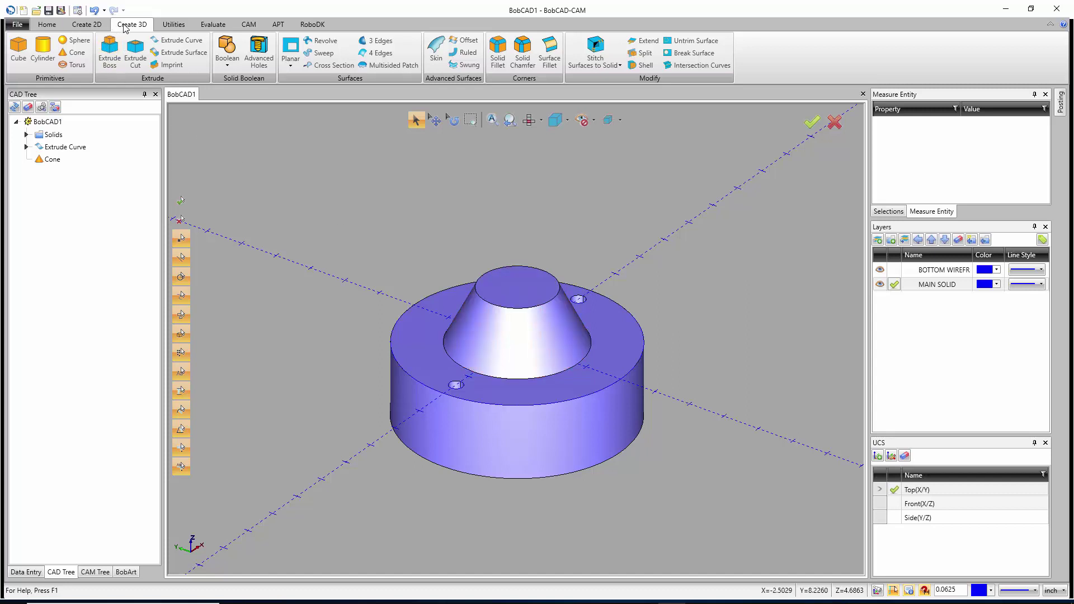
{"action": "left_click", "coordinate": [230, 48]}
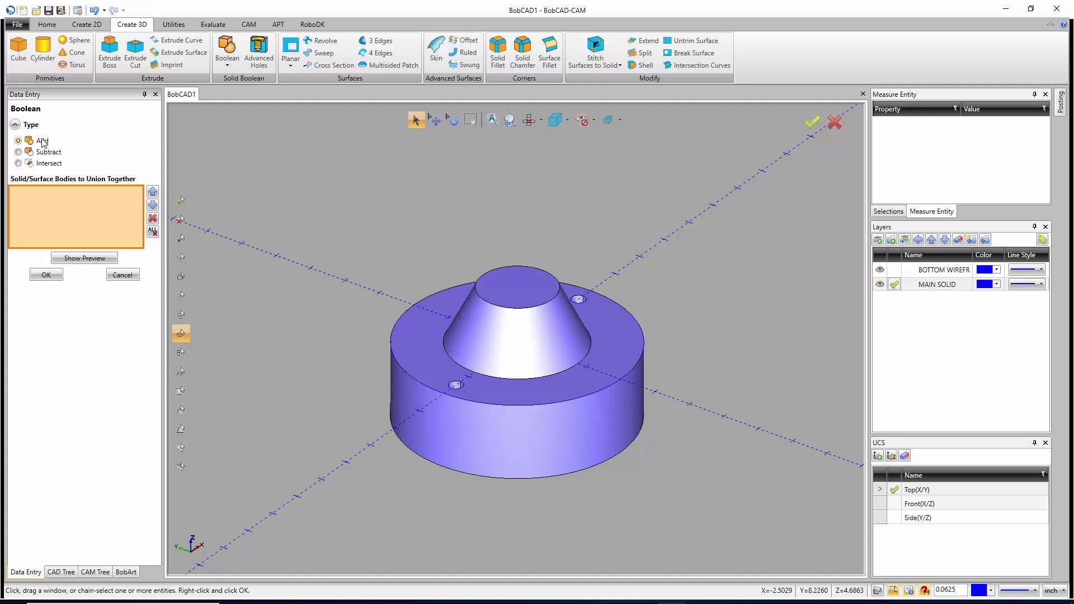
{"action": "left_click", "coordinate": [411, 344]}
{"action": "left_click", "coordinate": [82, 259]}
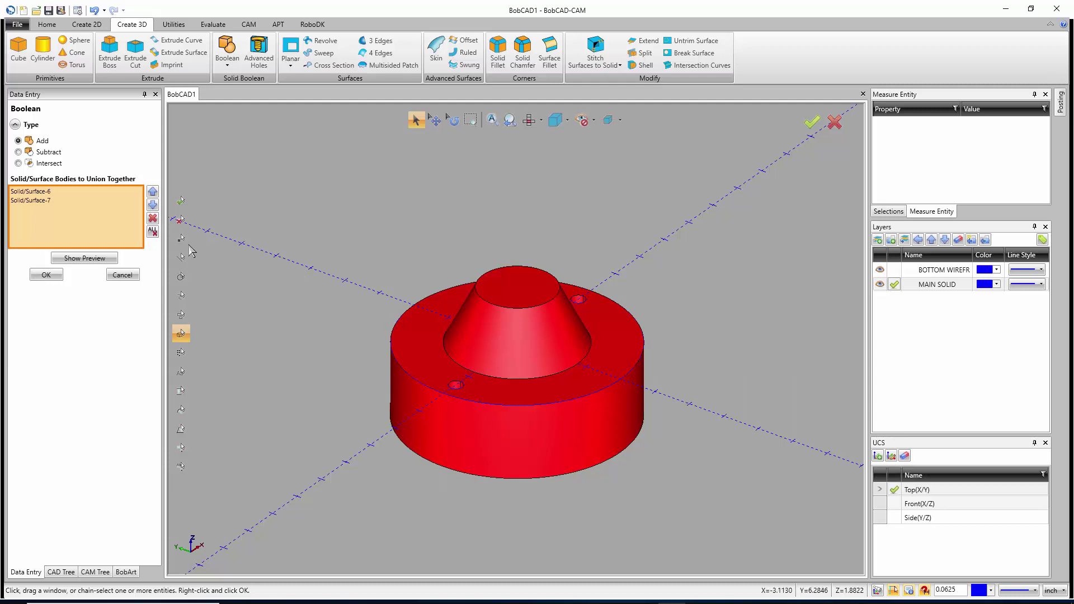
{"action": "left_click", "coordinate": [89, 258]}
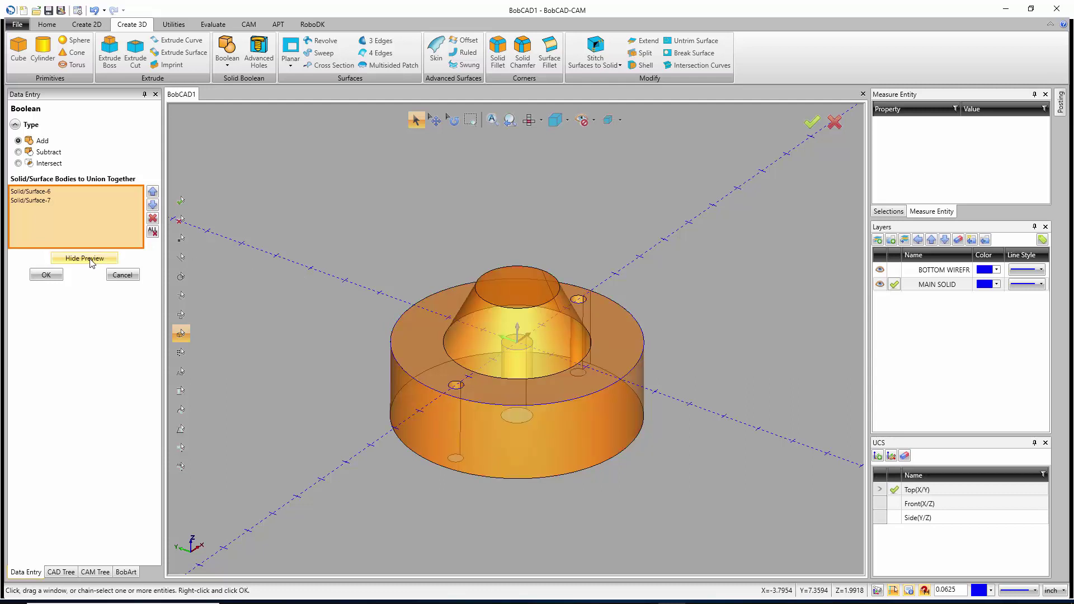
{"action": "left_click", "coordinate": [89, 258]}
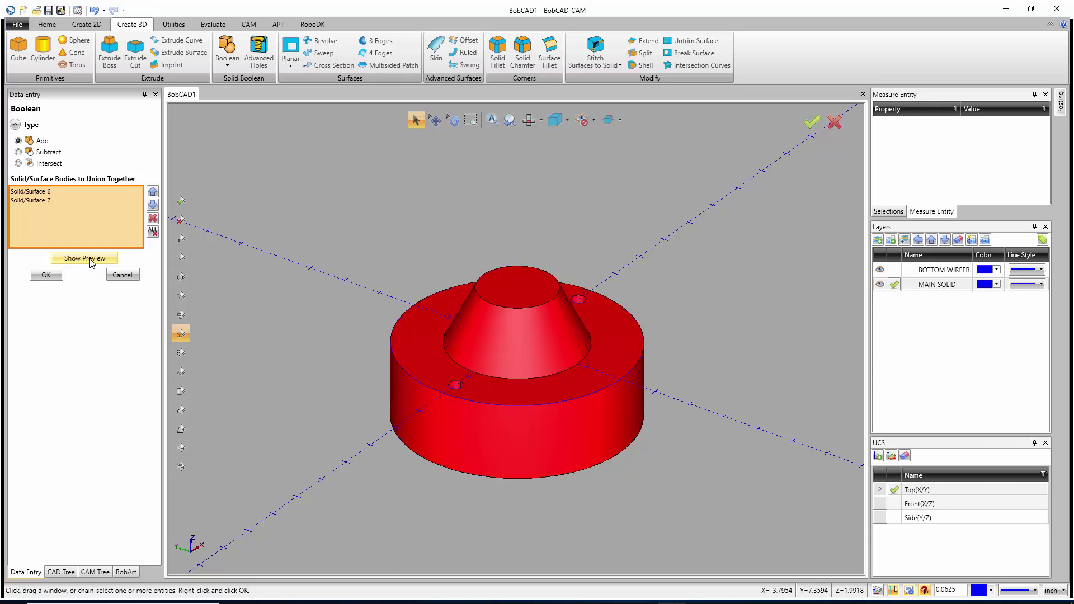
{"action": "left_click", "coordinate": [89, 258]}
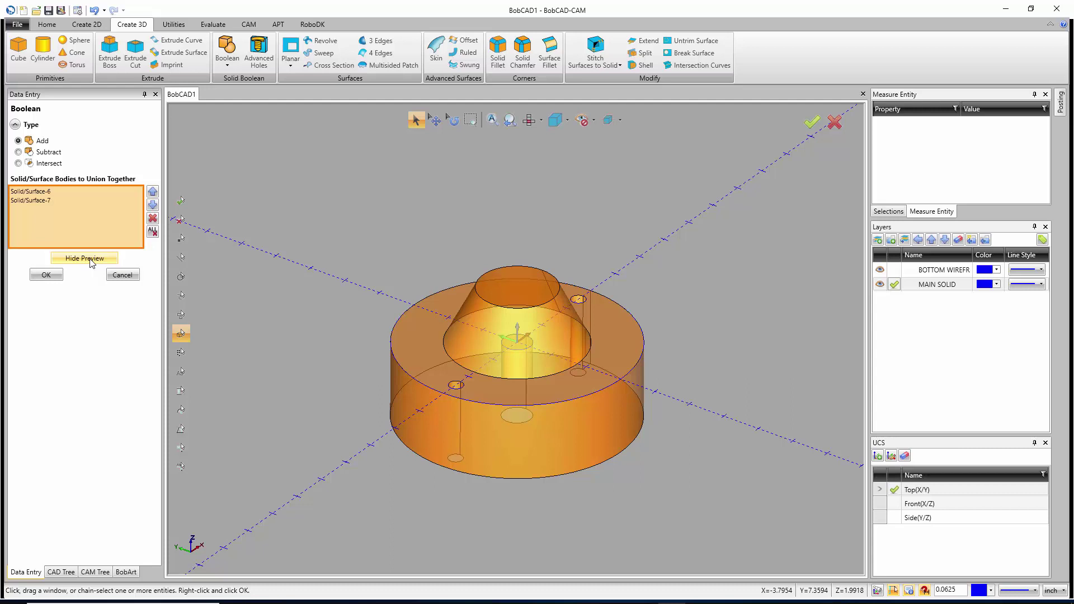
{"action": "left_click", "coordinate": [90, 260]}
{"action": "left_click", "coordinate": [47, 274]}
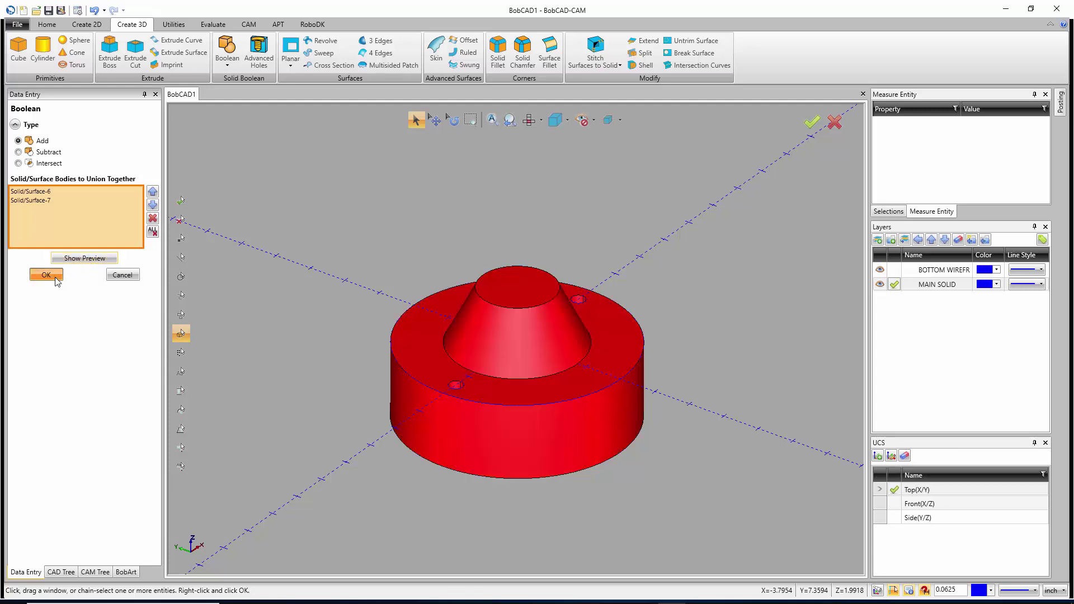
{"action": "left_click", "coordinate": [123, 275]}
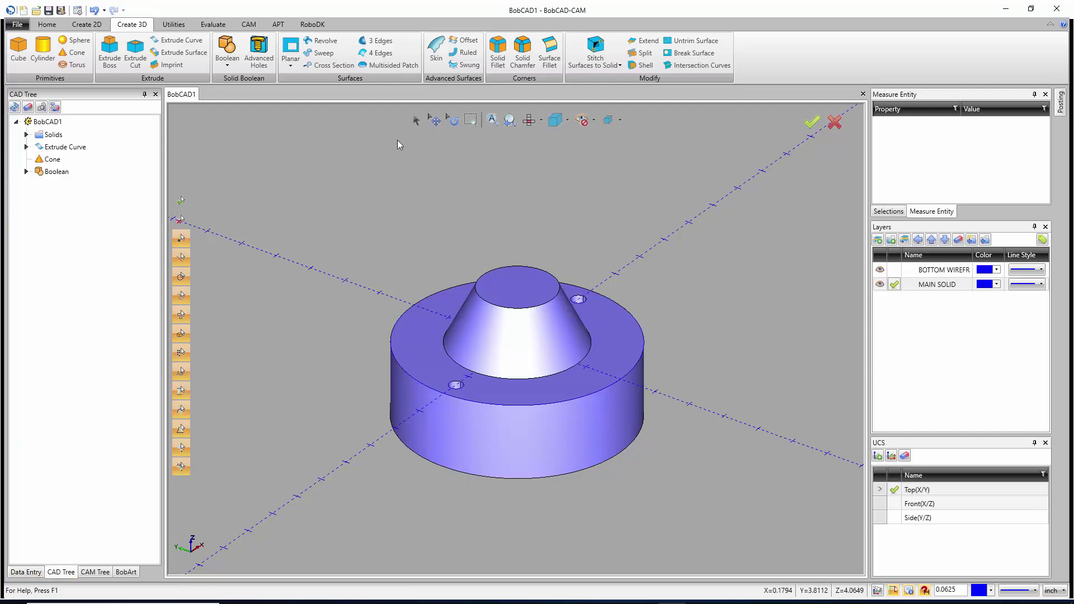
Select the united solid to check whether the plate and cone behave as a single body
{"action": "left_click", "coordinate": [416, 121]}
{"action": "left_click", "coordinate": [414, 349]}
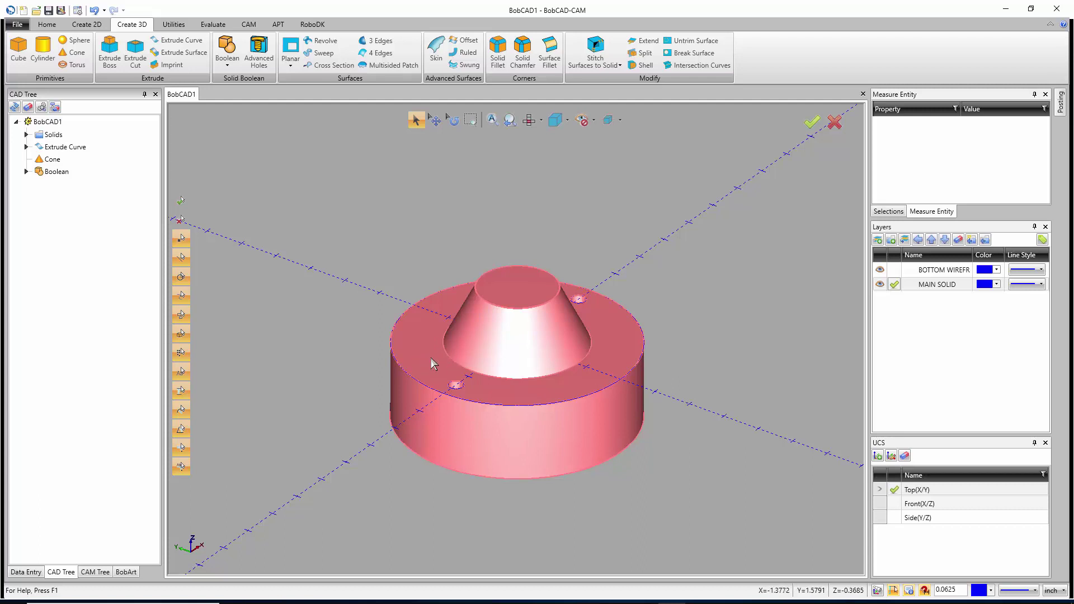
{"action": "left_click", "coordinate": [352, 305]}
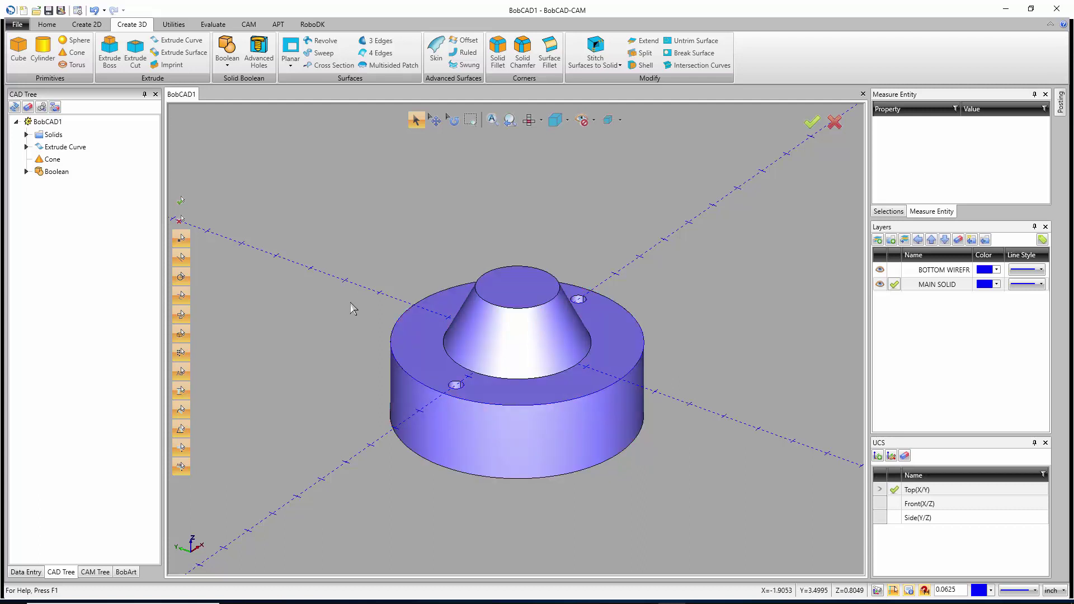
{"action": "left_click", "coordinate": [427, 338]}
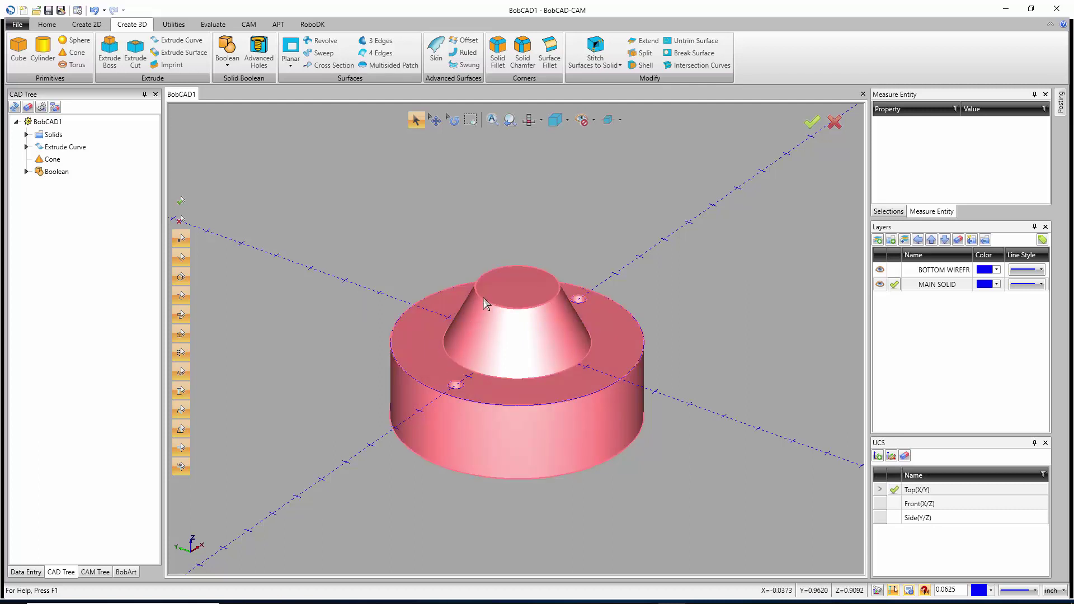
Fillet the solid with a constant 0.25 radius on the cone's base edge and 0.375 on its top edge, previewing before applying
{"action": "left_click", "coordinate": [498, 56]}
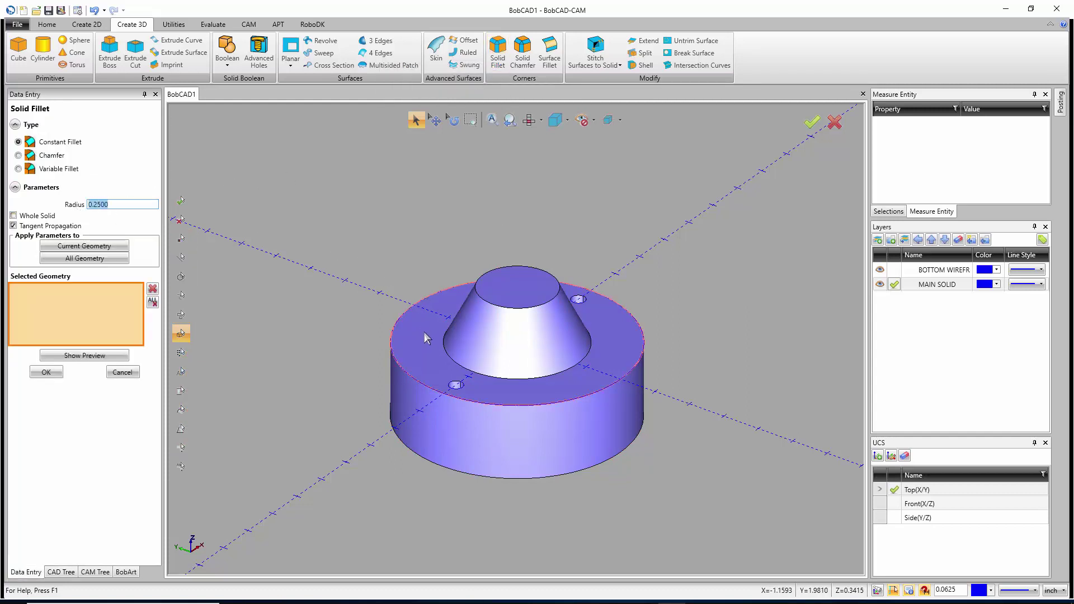
{"action": "left_click", "coordinate": [591, 359]}
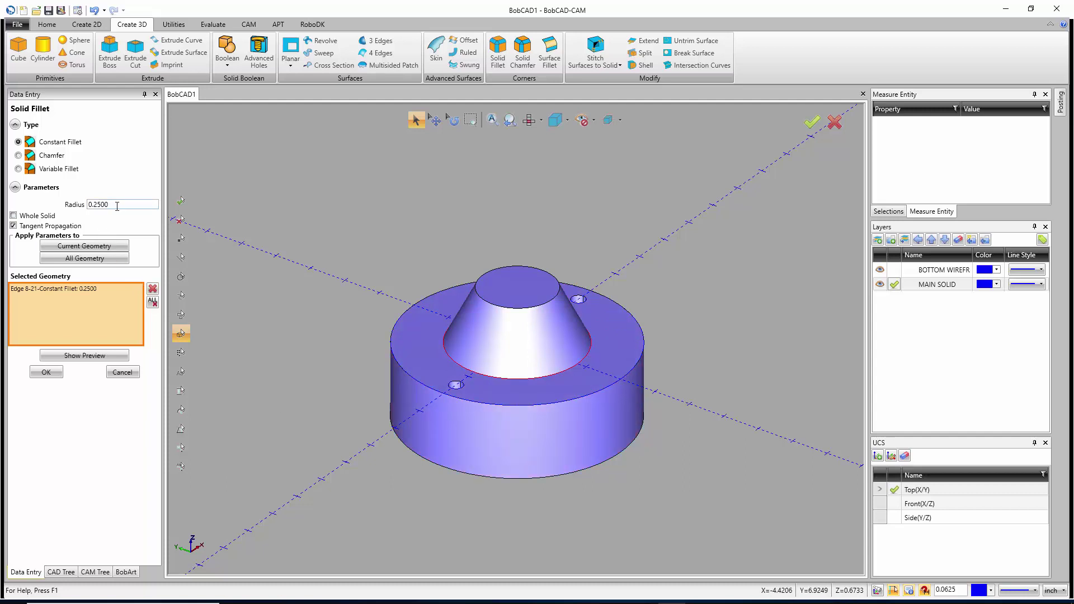
{"action": "left_click", "coordinate": [92, 206]}
{"action": "type", "text": ".375"}
{"action": "key", "text": "Tab"}
{"action": "left_click", "coordinate": [485, 306]}
{"action": "left_click", "coordinate": [69, 300]}
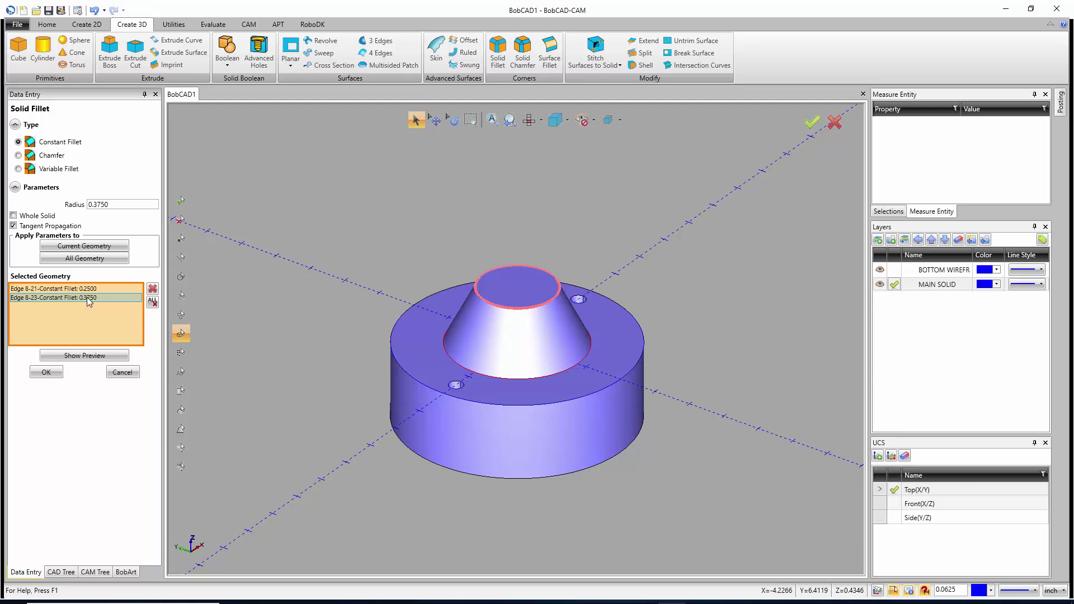
{"action": "left_click", "coordinate": [87, 356]}
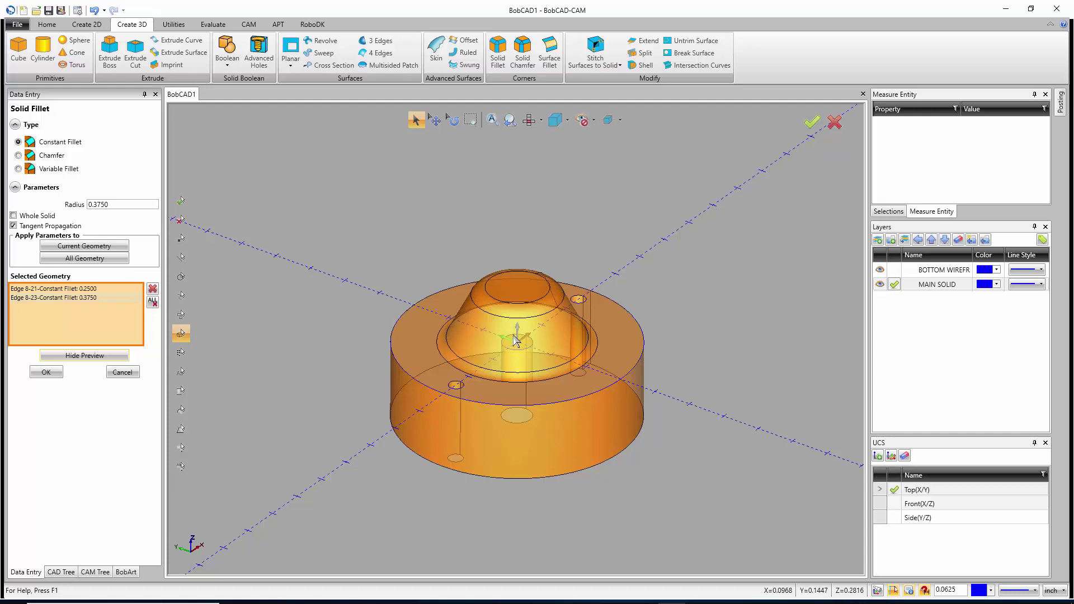
{"action": "left_click", "coordinate": [46, 372]}
{"action": "left_click", "coordinate": [123, 372]}
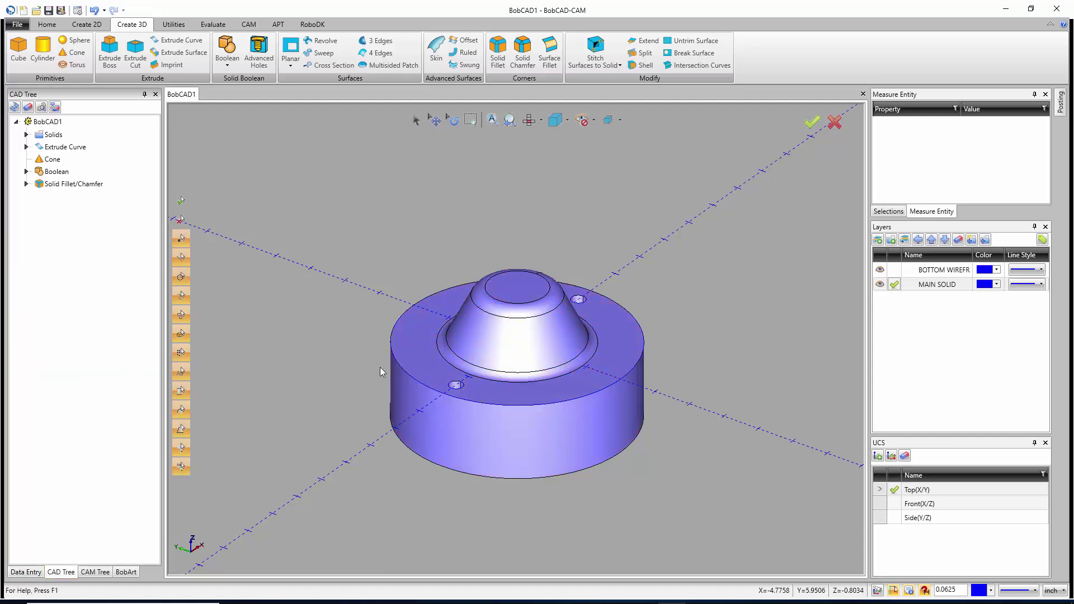
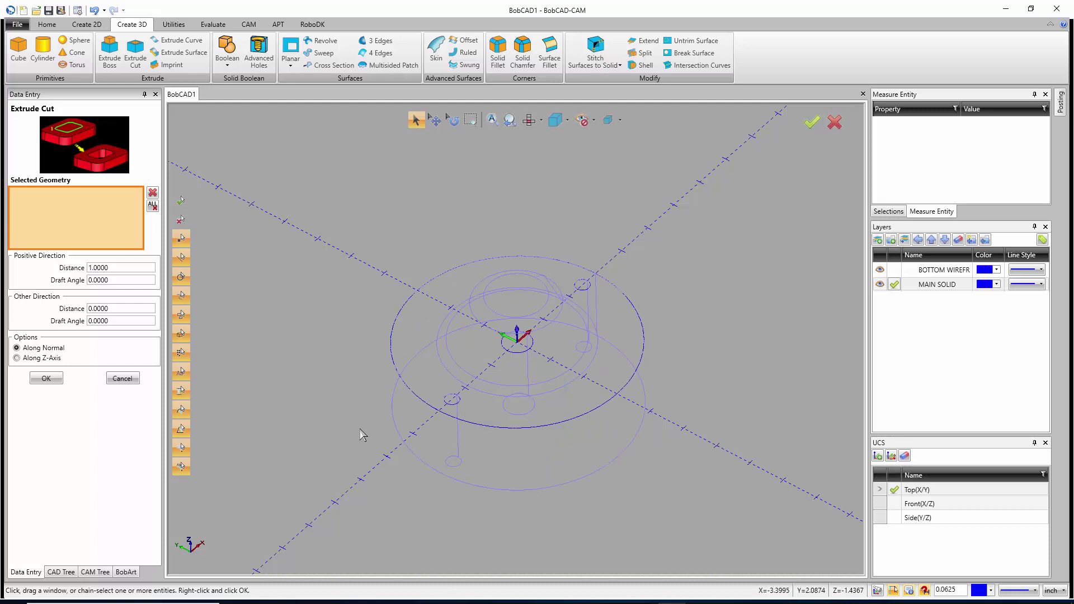
Select the central circle for an Extrude Cut and stretch its positive direction to about 2.3125 inches, beyond the cone's top
{"action": "left_click", "coordinate": [512, 367]}
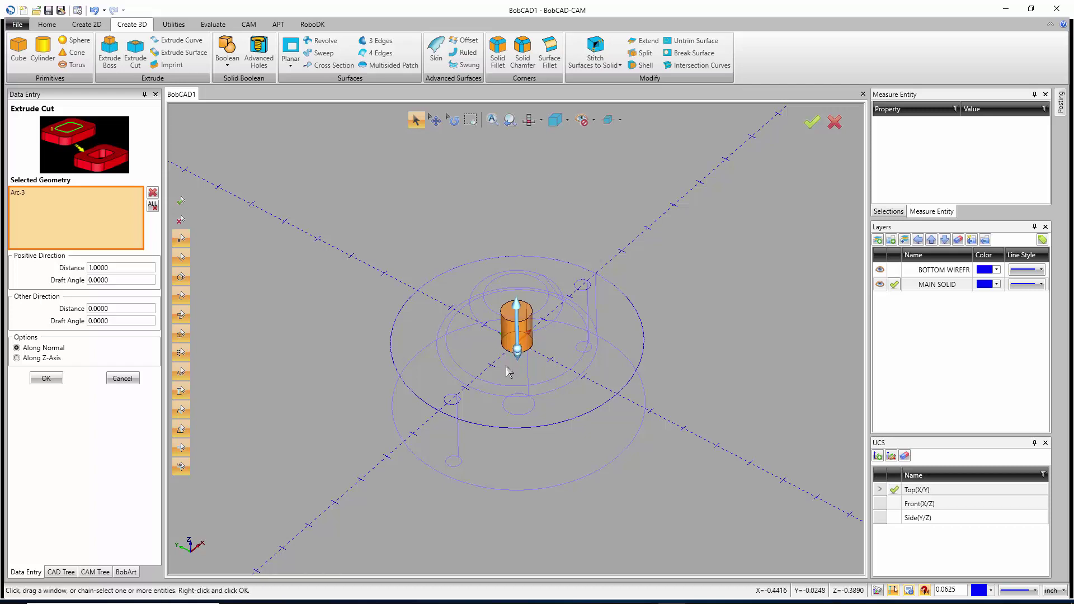
{"action": "middle_click_drag", "start_coordinate": [511, 367], "coordinate": [512, 364]}
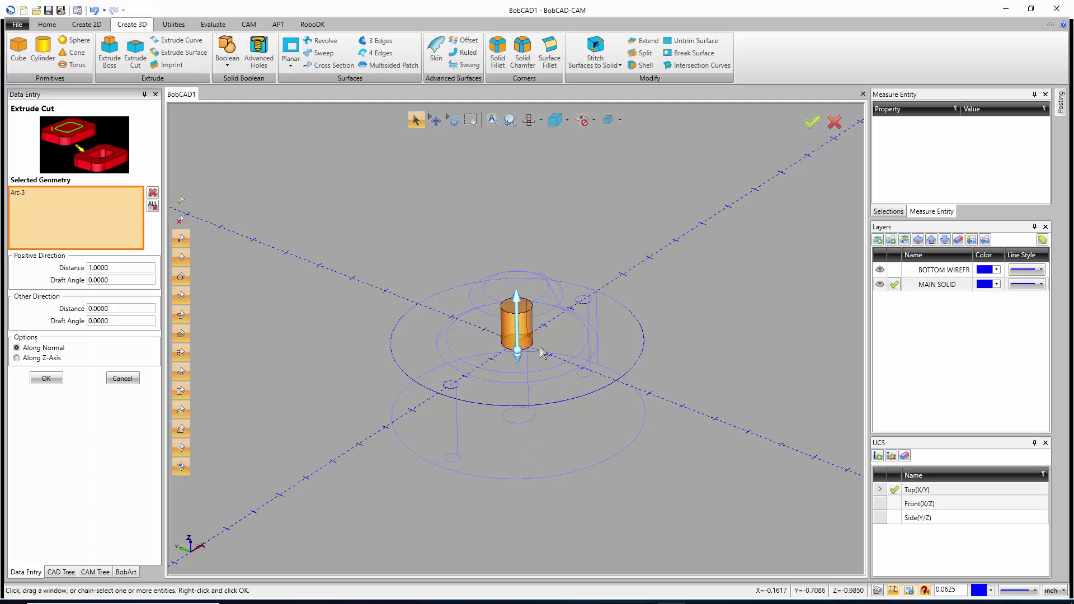
{"action": "left_click_drag", "start_coordinate": [517, 311], "coordinate": [520, 235]}
{"action": "middle_click_drag", "start_coordinate": [522, 352], "coordinate": [517, 330]}
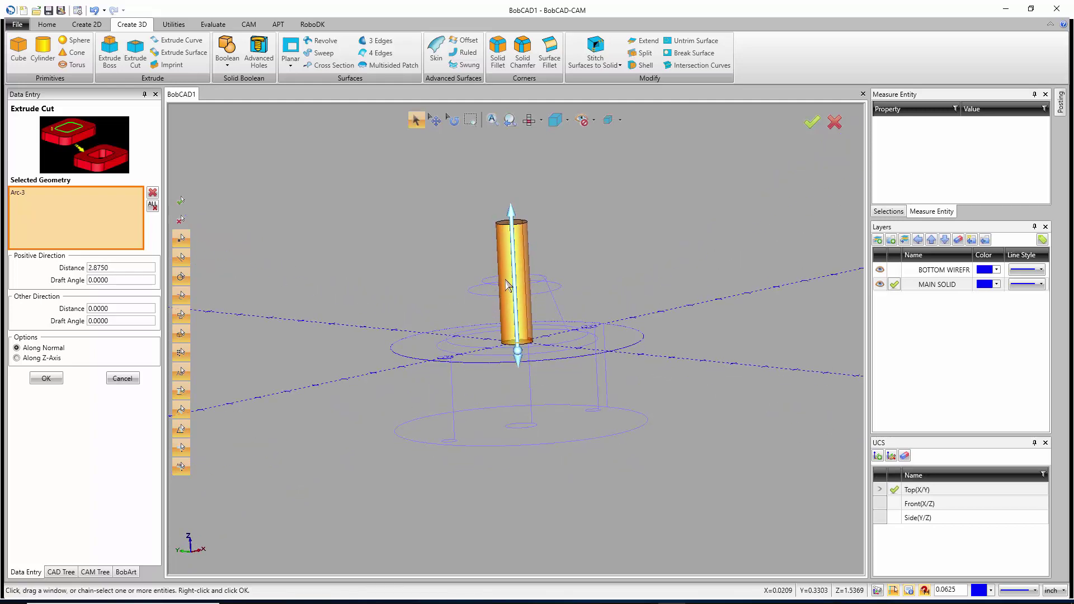
{"action": "left_click_drag", "start_coordinate": [513, 221], "coordinate": [485, 284]}
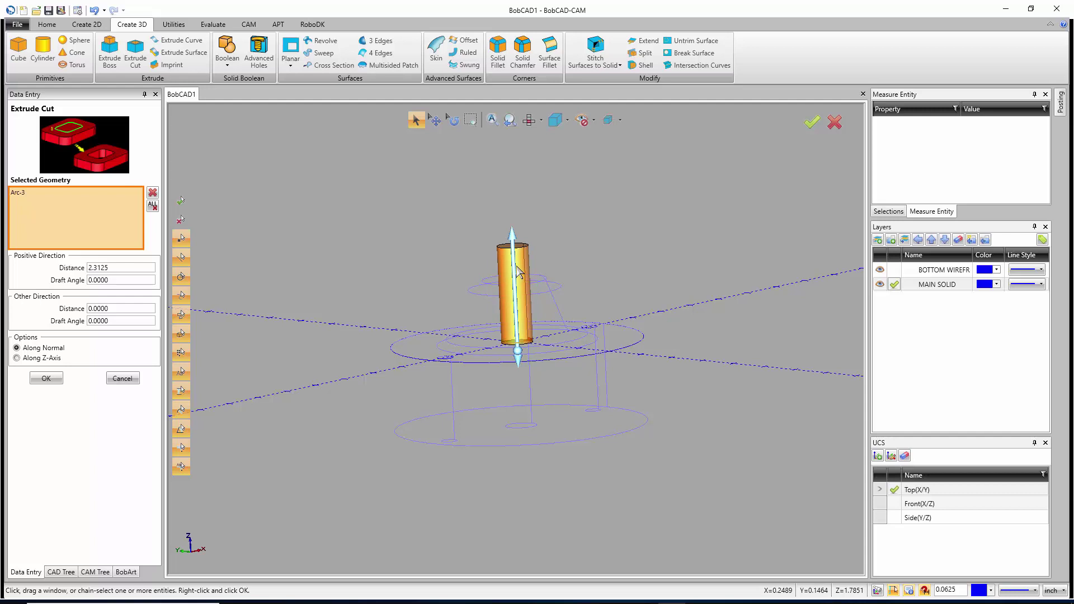
{"action": "middle_click_drag", "start_coordinate": [518, 273], "coordinate": [518, 347]}
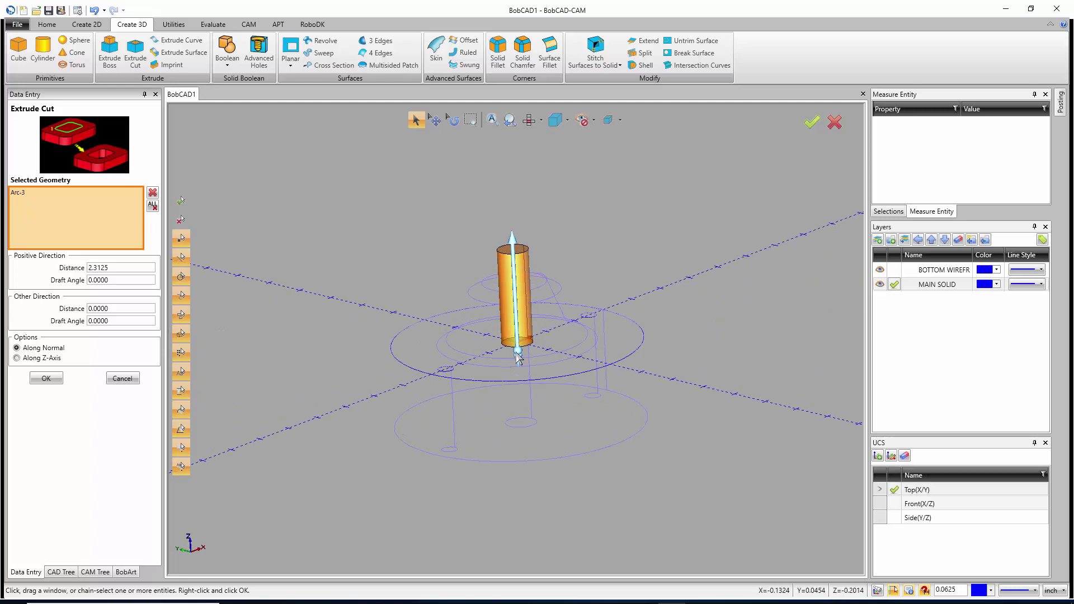
Stretch the cut's other direction to about 4.125 inches, below the plate, and apply the cut through the solid
{"action": "left_click_drag", "start_coordinate": [518, 351], "coordinate": [524, 516]}
{"action": "middle_click_drag", "start_coordinate": [524, 516], "coordinate": [520, 472]}
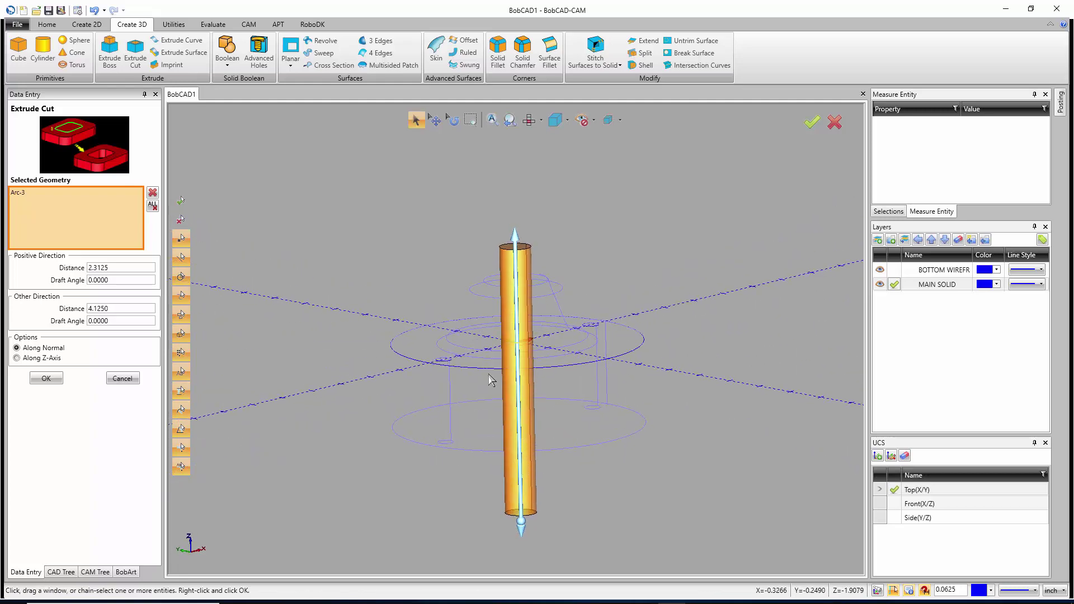
{"action": "left_click_drag", "start_coordinate": [140, 309], "coordinate": [96, 312]}
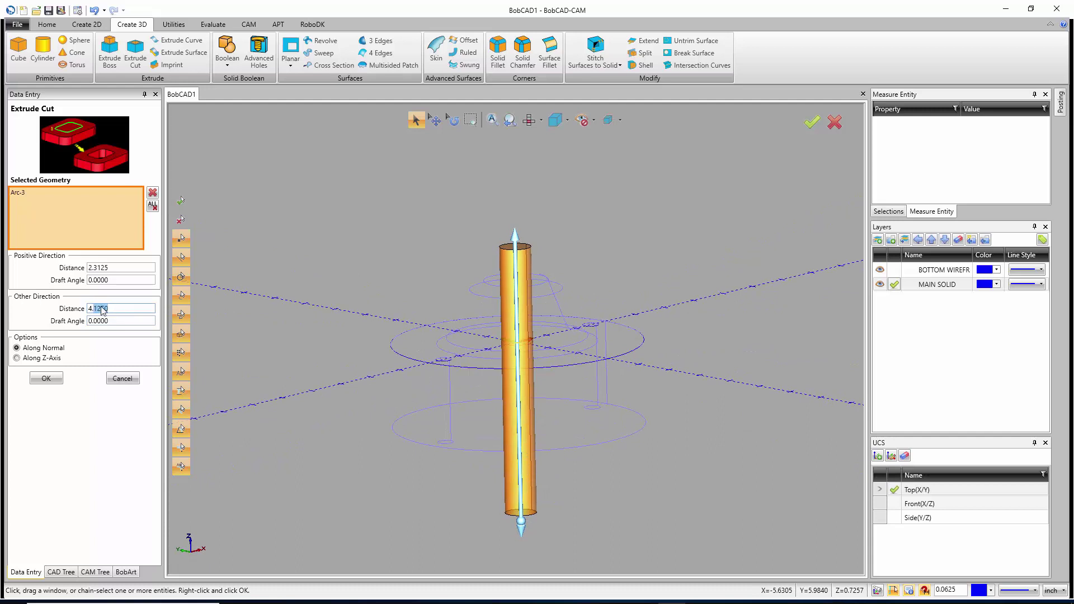
{"action": "left_click", "coordinate": [117, 308]}
{"action": "left_click", "coordinate": [50, 378]}
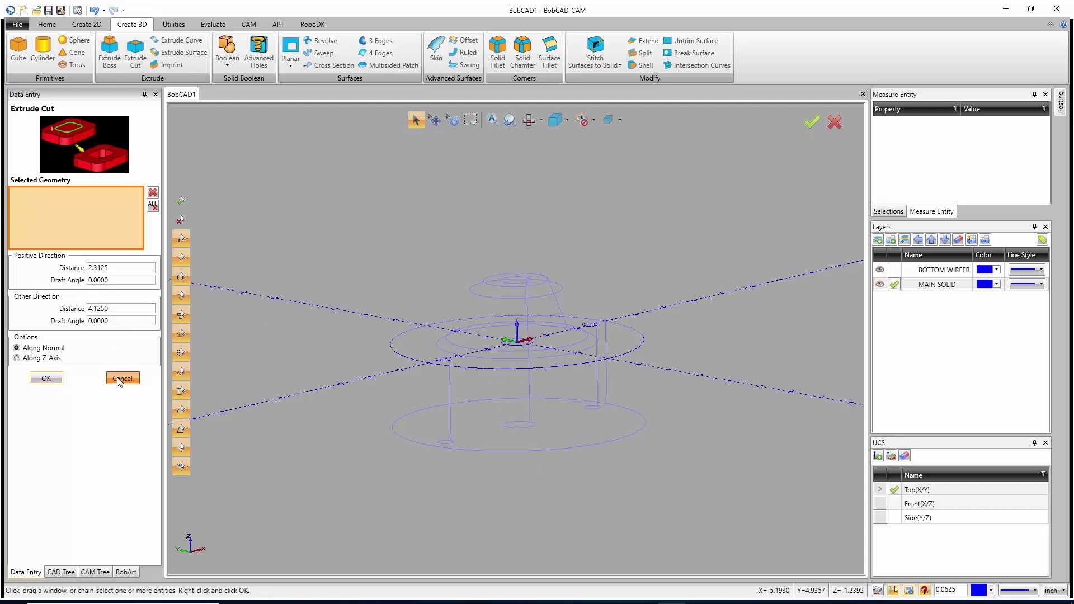
{"action": "middle_click_drag", "start_coordinate": [478, 249], "coordinate": [477, 280]}
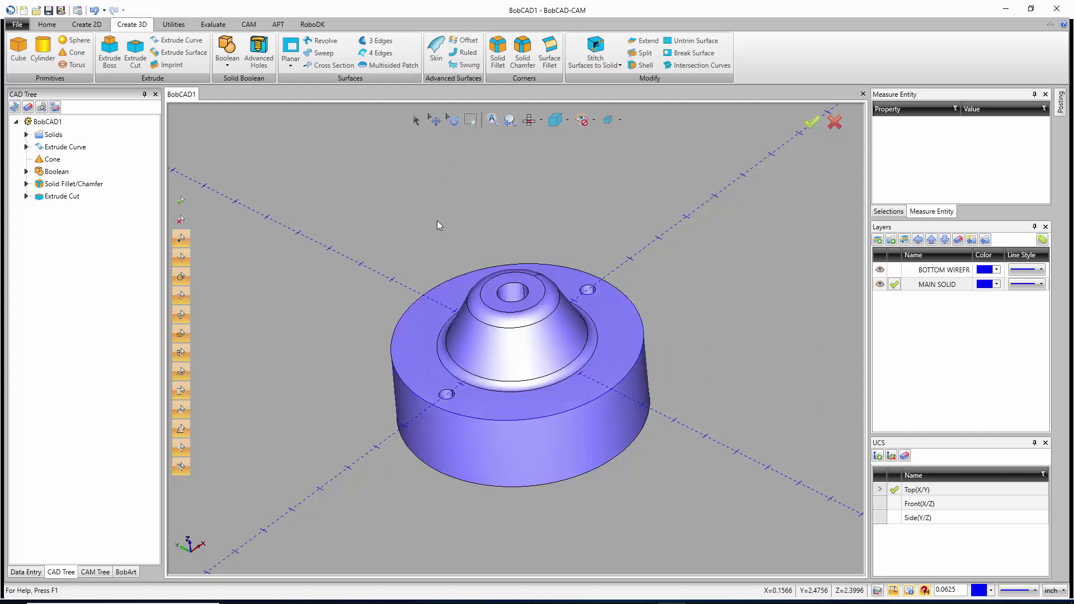
{"action": "middle_click_drag", "start_coordinate": [565, 293], "coordinate": [508, 348]}
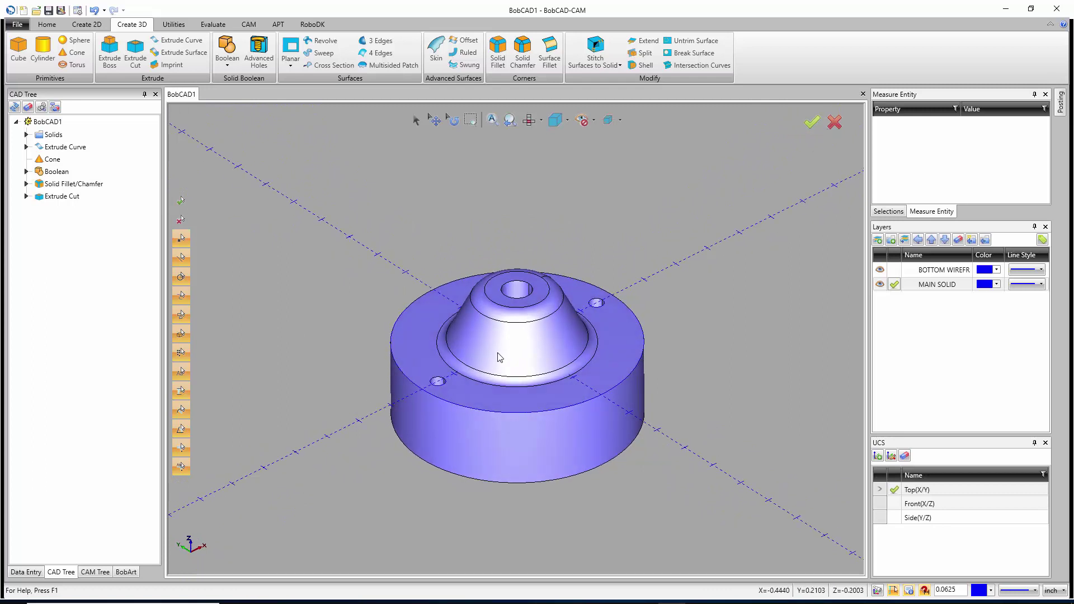
Add a new active layer named SLOT and hide the bottom wireframe and MAIN SOLID layers
{"action": "left_click", "coordinate": [529, 120]}
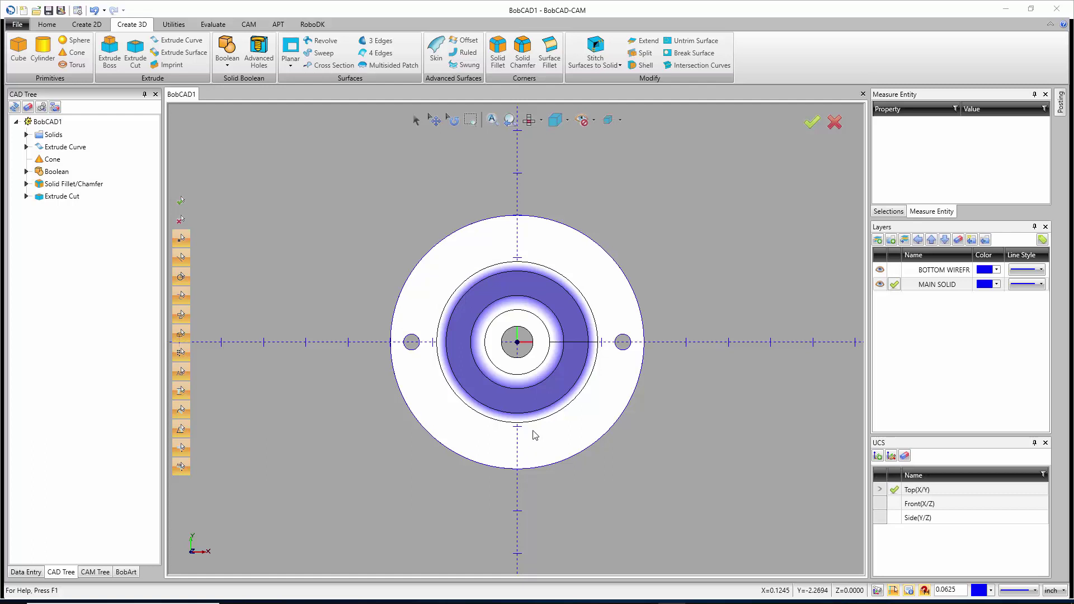
{"action": "right_click", "coordinate": [895, 315]}
{"action": "left_click", "coordinate": [865, 316]}
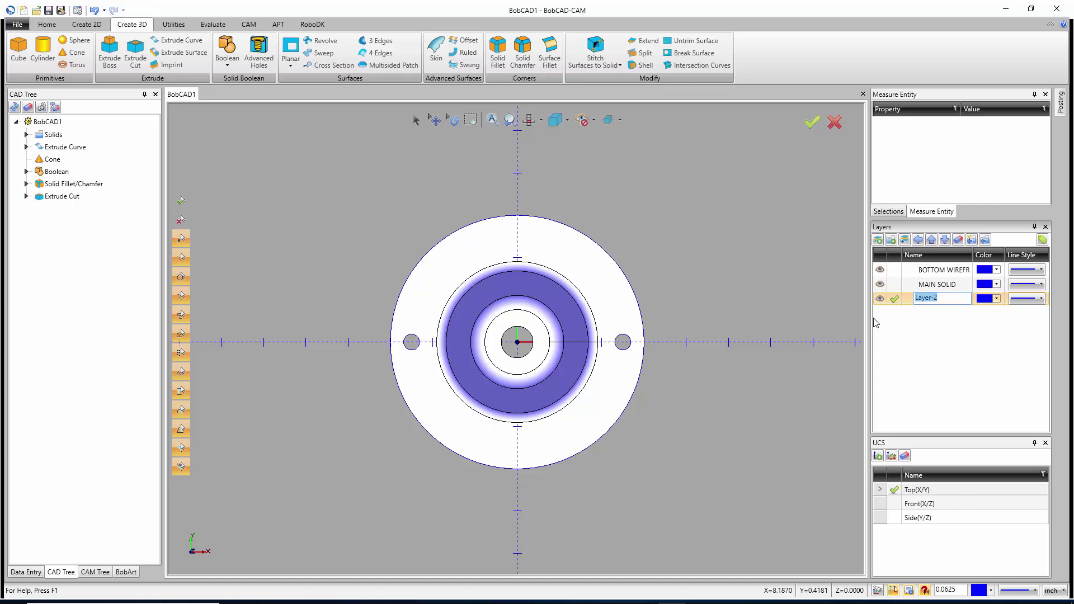
{"action": "type", "text": "SLOT"}
{"action": "left_click", "coordinate": [896, 302]}
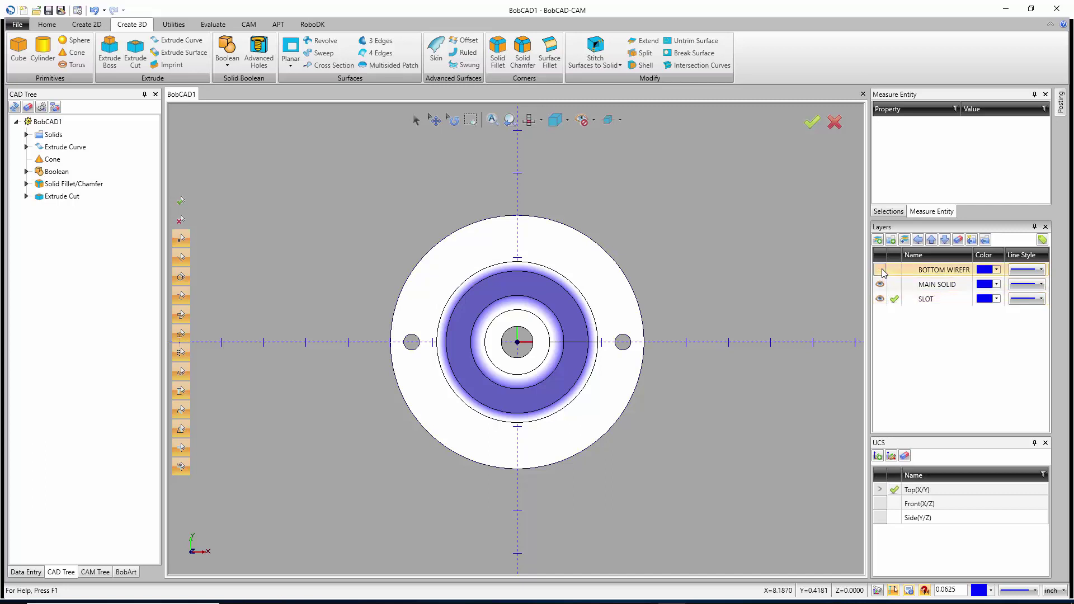
{"action": "left_click", "coordinate": [880, 270]}
{"action": "left_click", "coordinate": [881, 285]}
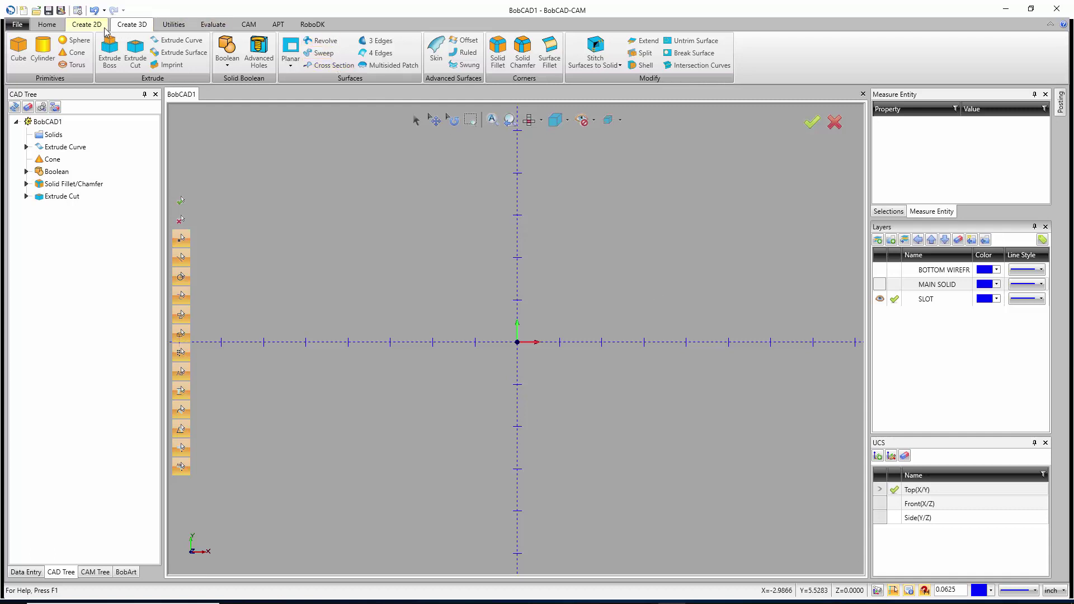
Create a full circle centred at X 2.4375, Y 0 with a radius of 0.375
{"action": "left_click", "coordinate": [87, 25]}
{"action": "left_click", "coordinate": [72, 41]}
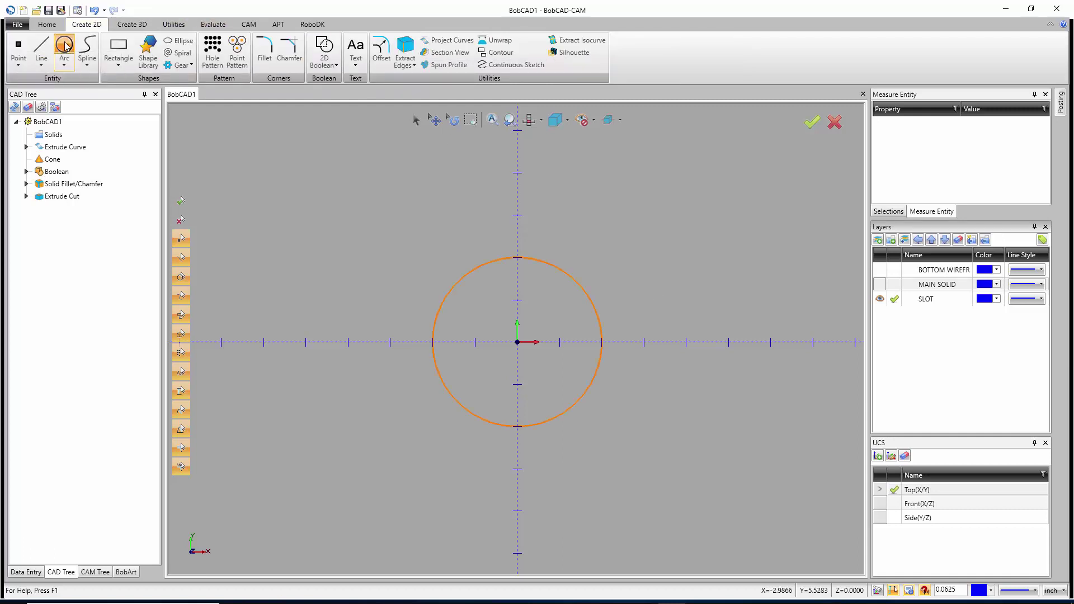
{"action": "left_click", "coordinate": [60, 226]}
{"action": "type", "text": "2"}
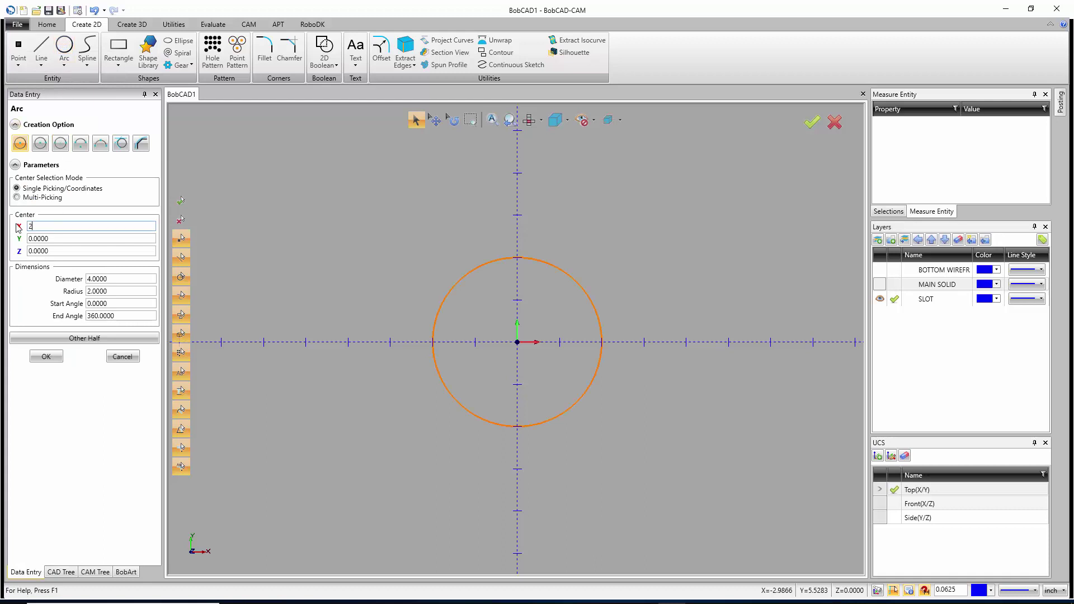
{"action": "type", "text": ".4375"}
{"action": "left_click", "coordinate": [106, 289]}
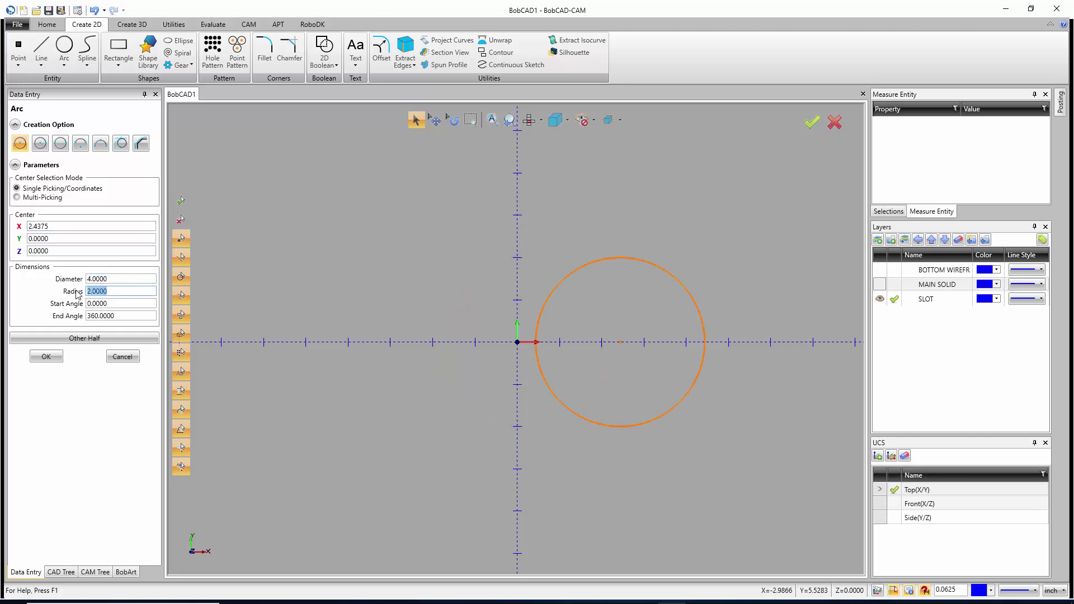
{"action": "type", "text": ".375"}
{"action": "left_click", "coordinate": [111, 279]}
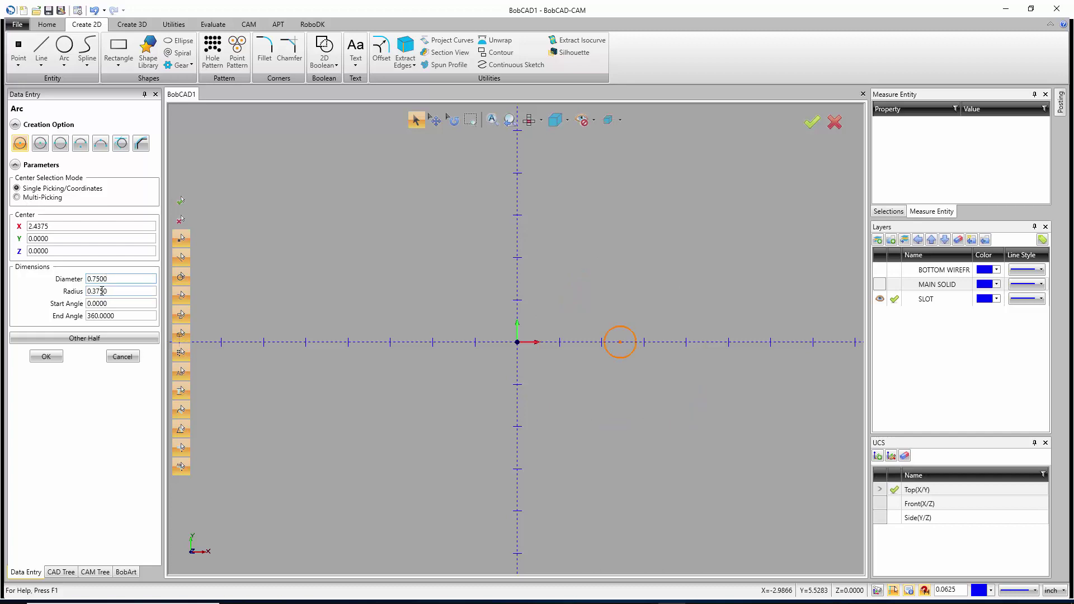
{"action": "left_click", "coordinate": [45, 358]}
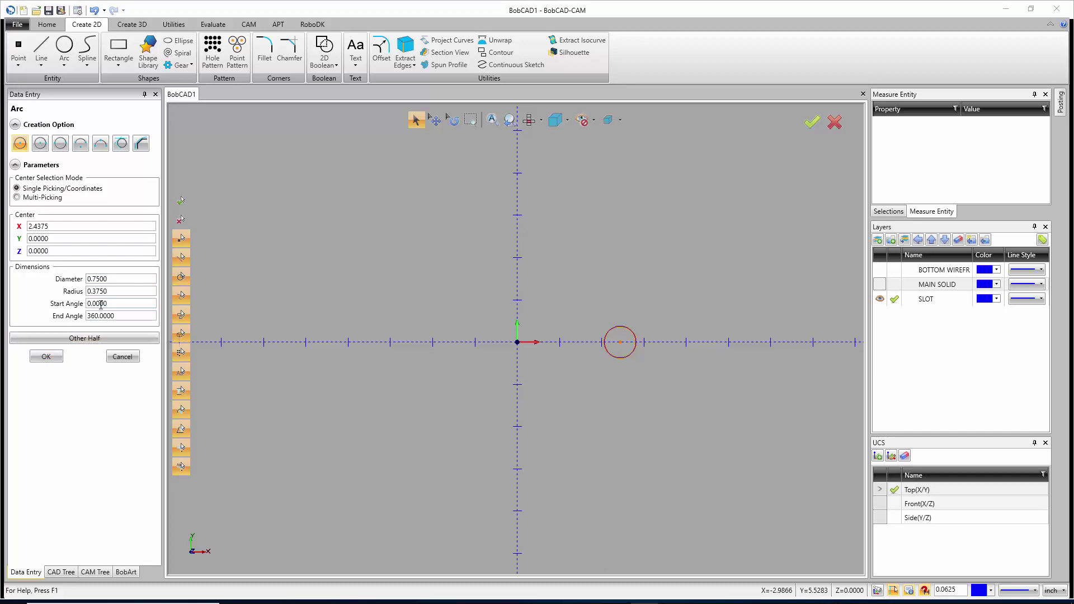
Create a second circle of the same size centred at X 0, Y 2.4375
{"action": "left_click_drag", "start_coordinate": [57, 226], "coordinate": [19, 229]}
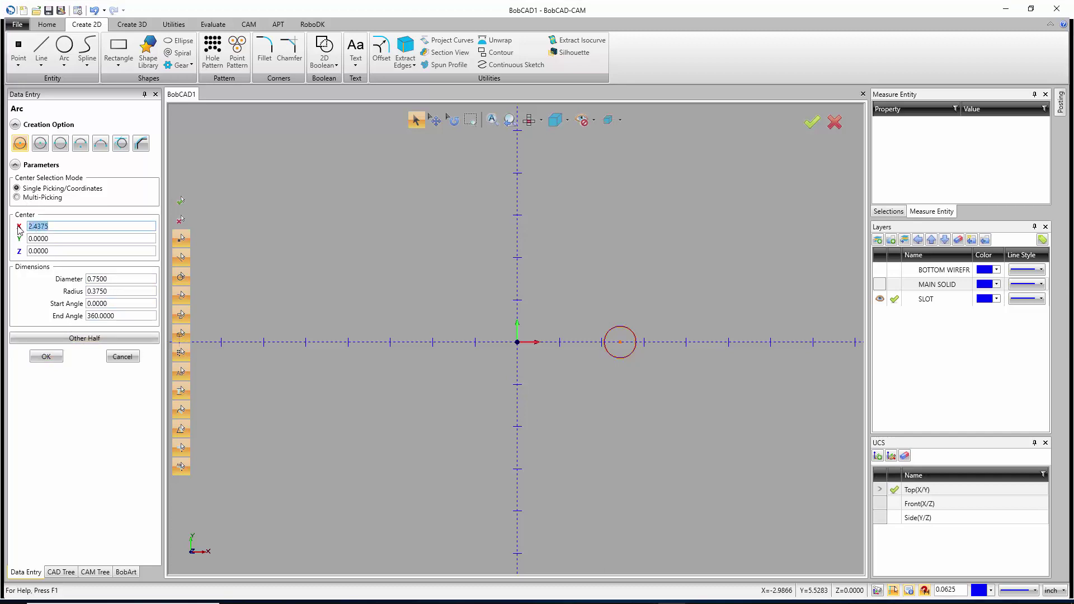
{"action": "type", "text": "0"}
{"action": "left_click_drag", "start_coordinate": [62, 238], "coordinate": [20, 241]}
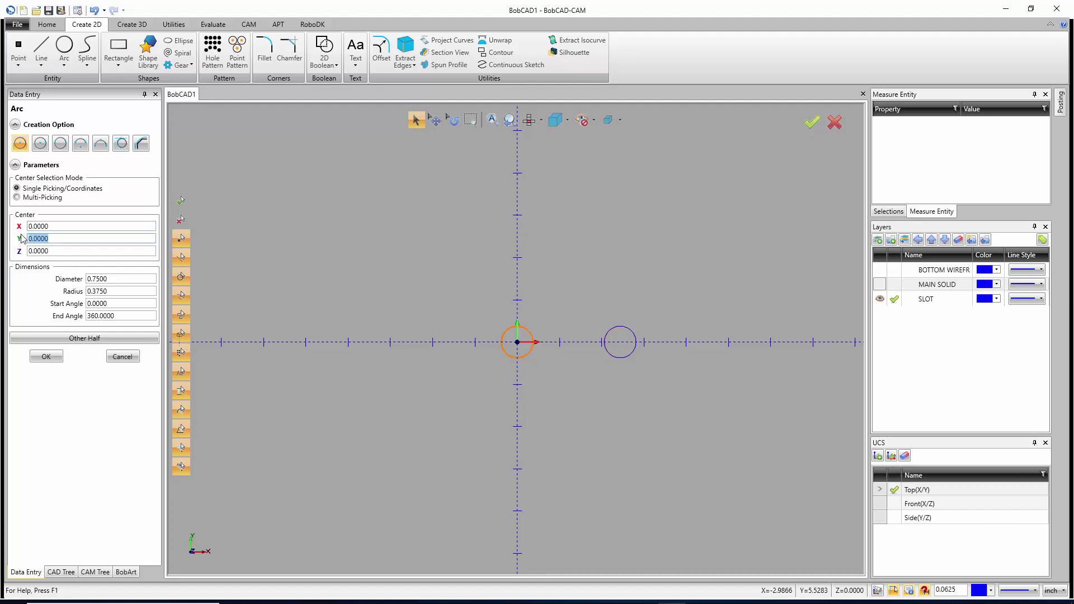
{"action": "type", "text": "2.4375"}
{"action": "left_click", "coordinate": [56, 225]}
{"action": "left_click", "coordinate": [47, 358]}
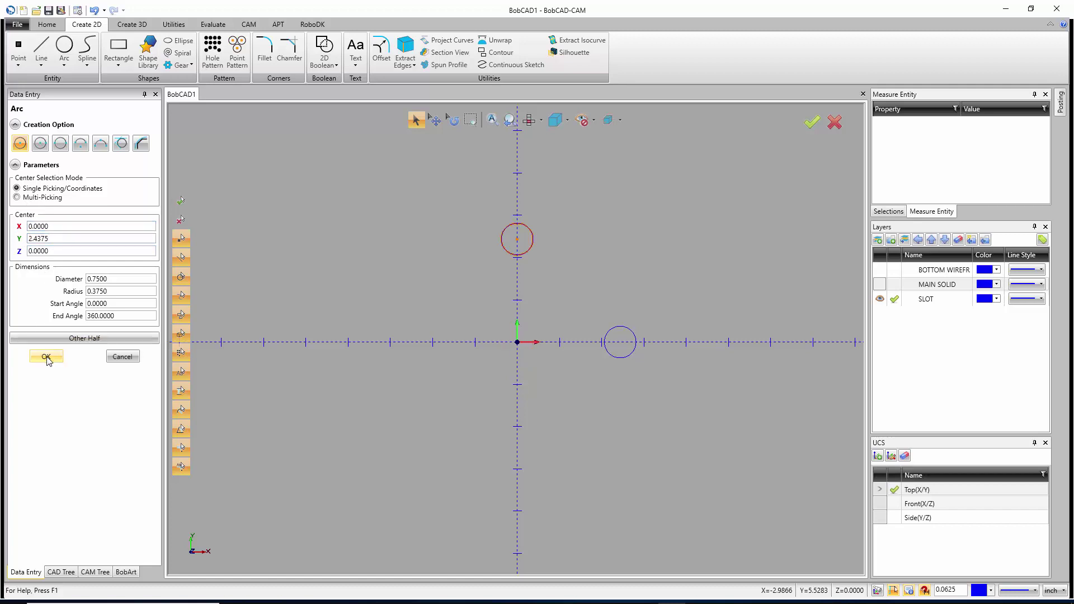
Create a third circle of the same size centred at X 0, Y -2.4375, and finish the Arc command
{"action": "left_click", "coordinate": [30, 239]}
{"action": "type", "text": "-"}
{"action": "left_click", "coordinate": [54, 250]}
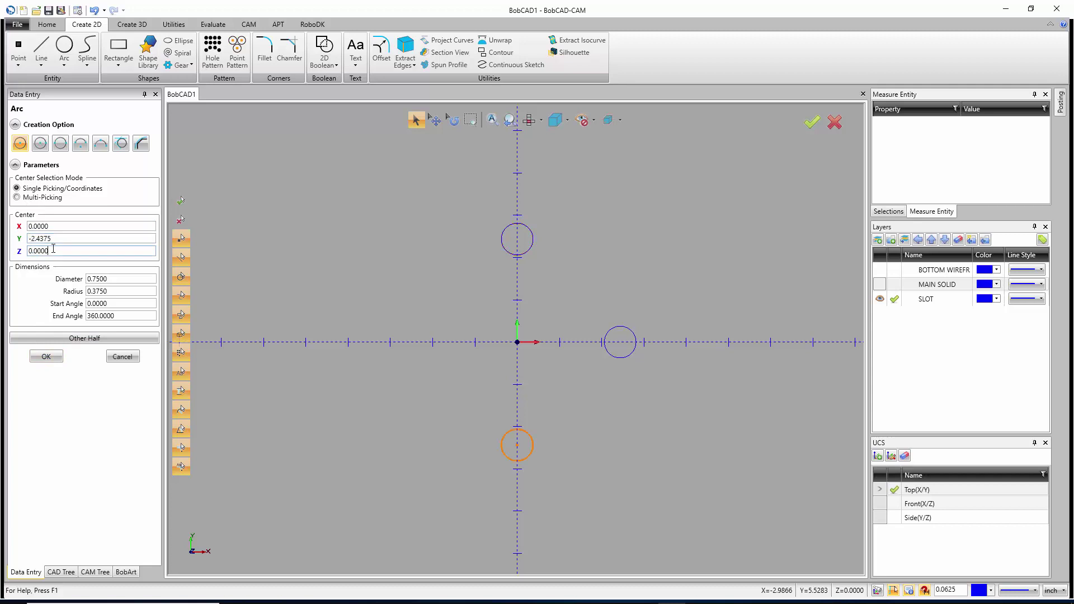
{"action": "left_click", "coordinate": [47, 359]}
{"action": "left_click", "coordinate": [123, 358]}
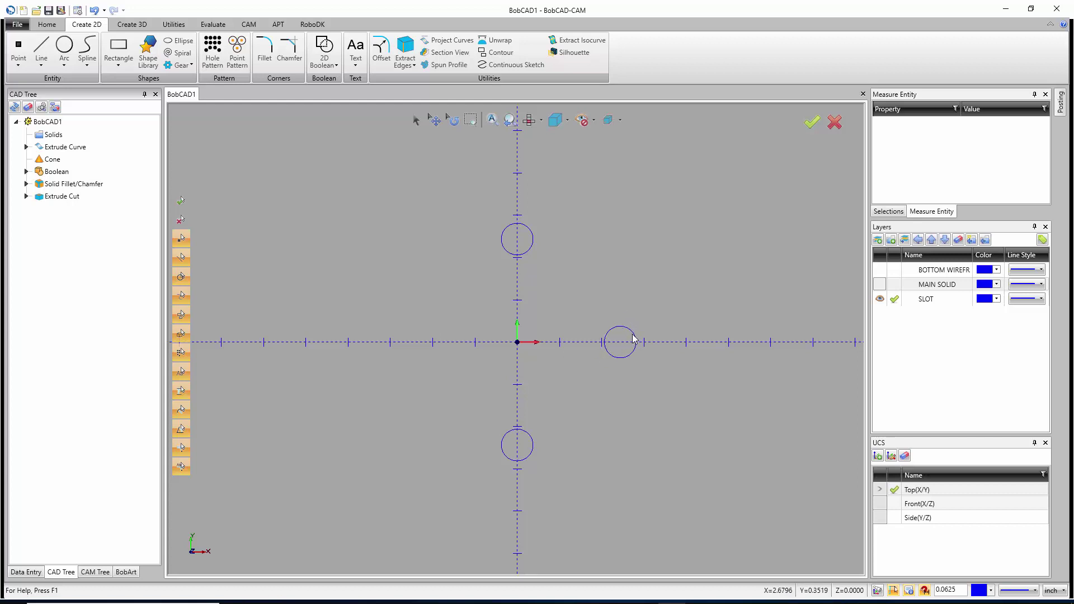
Rotate the circle on the positive X axis by 35 degrees around Z about the origin, without copying it
{"action": "left_click", "coordinate": [175, 24]}
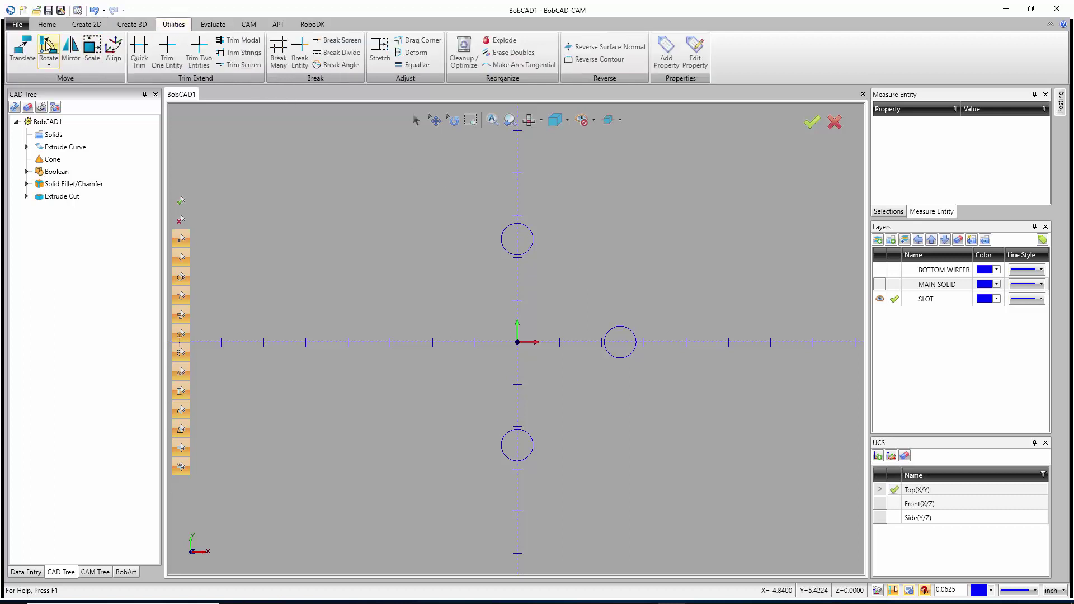
{"action": "left_click", "coordinate": [49, 49]}
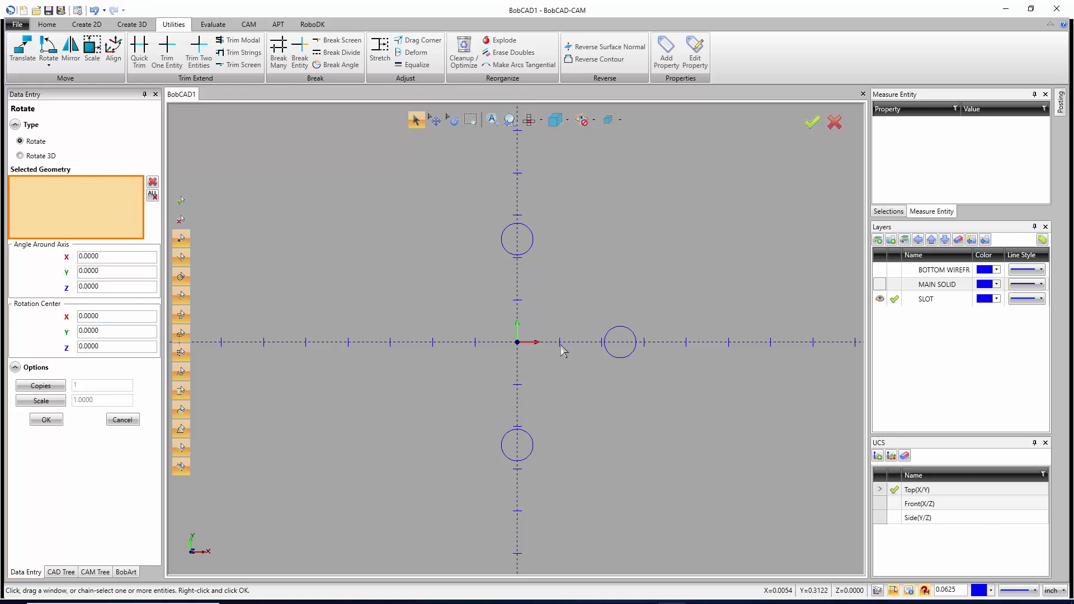
{"action": "left_click", "coordinate": [614, 356]}
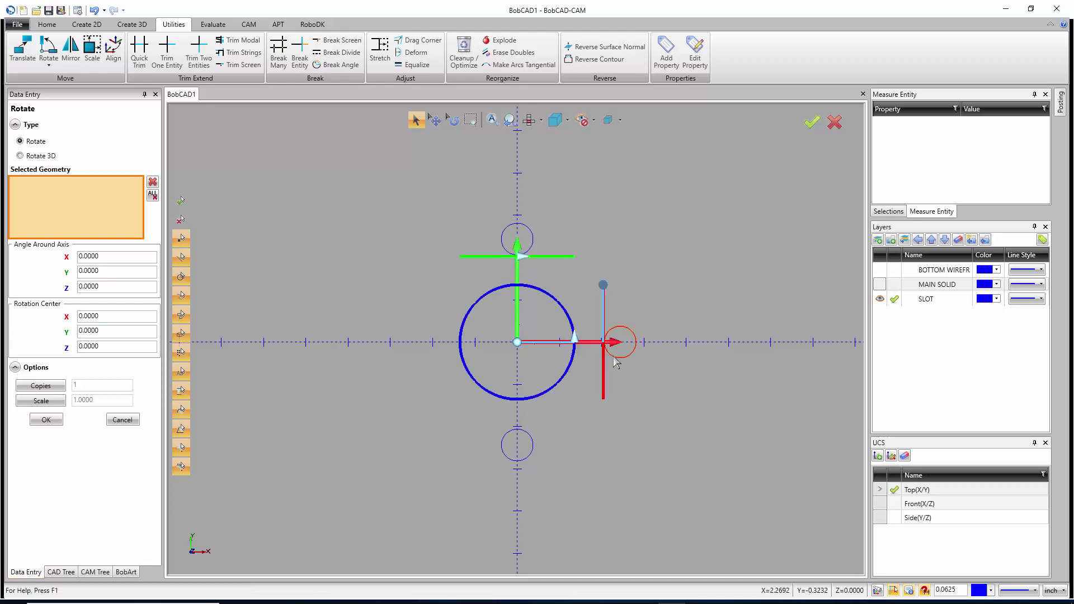
{"action": "left_click", "coordinate": [106, 284]}
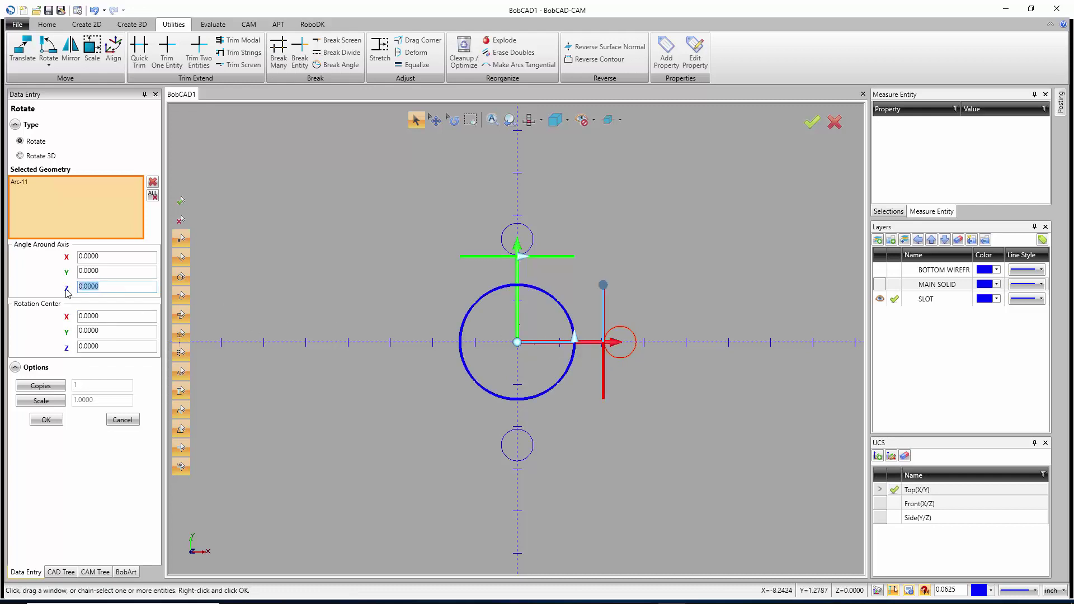
{"action": "type", "text": "35"}
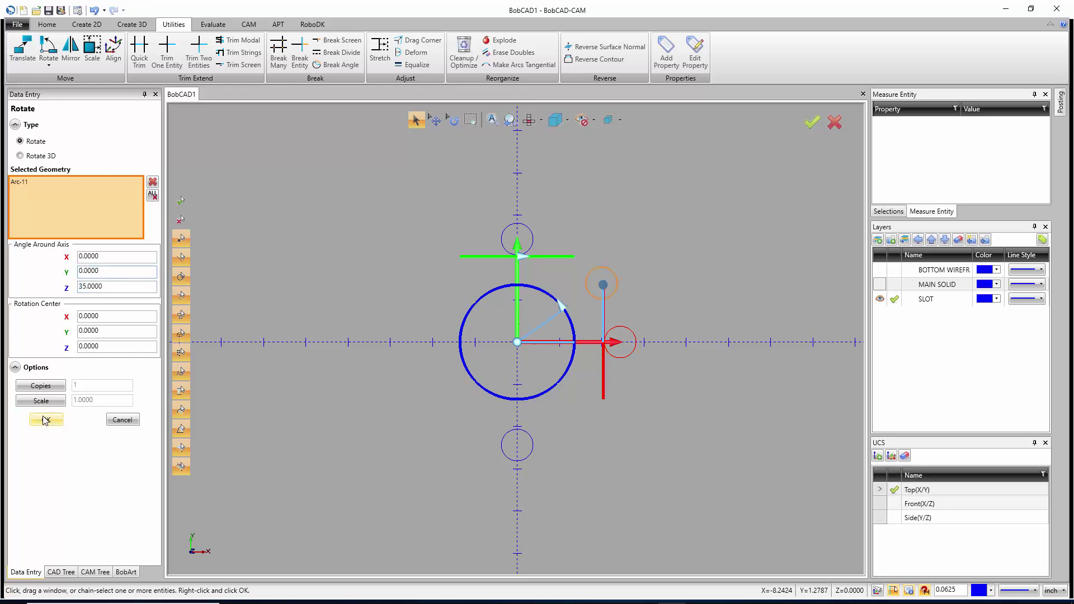
{"action": "left_click", "coordinate": [46, 419]}
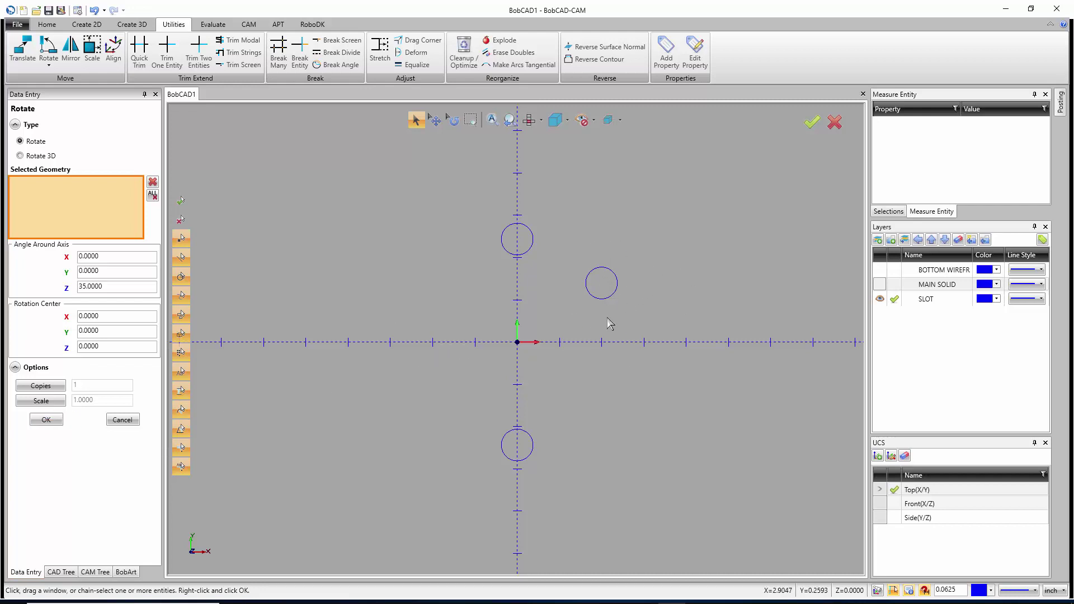
Create one copy of the upper-right circle rotated 110 degrees around Z about the origin
{"action": "left_click", "coordinate": [593, 299]}
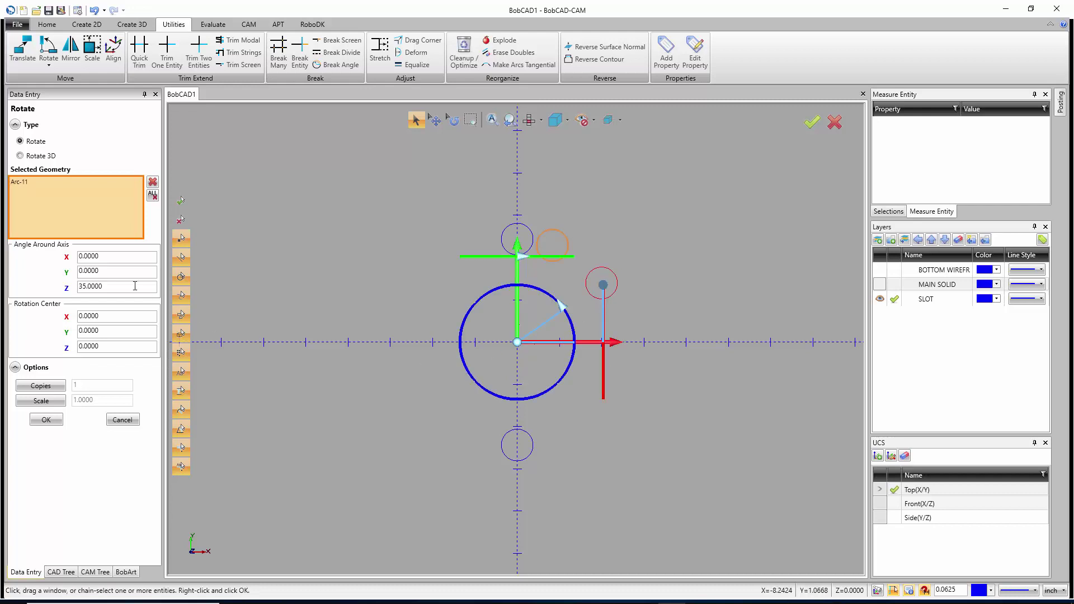
{"action": "double_click", "coordinate": [106, 286]}
{"action": "type", "text": "110"}
{"action": "left_click", "coordinate": [101, 315]}
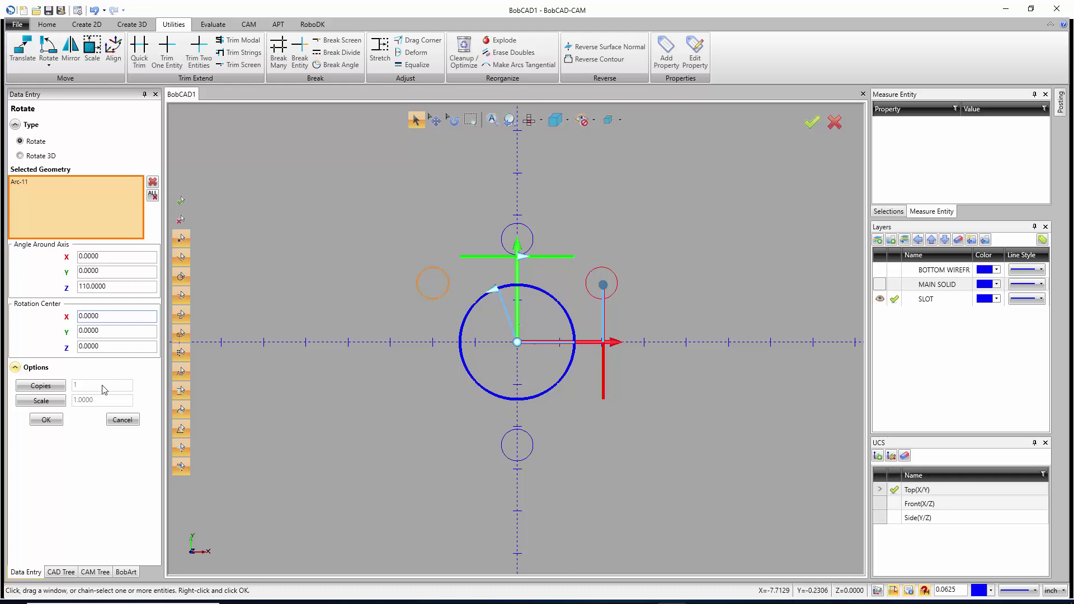
{"action": "left_click", "coordinate": [41, 386]}
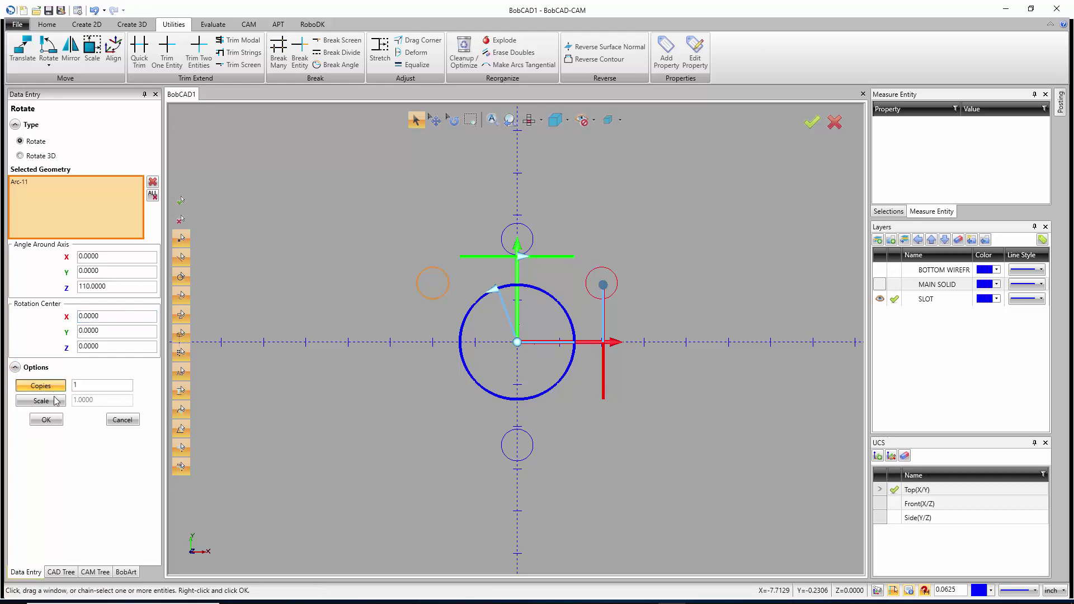
{"action": "left_click", "coordinate": [46, 421]}
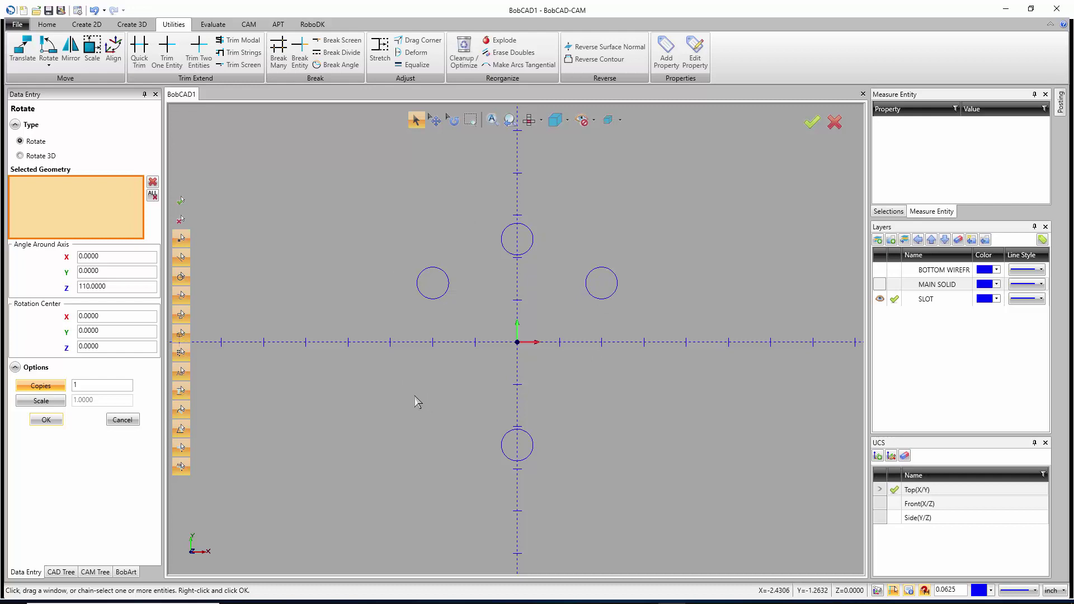
Mirror the upper-left and upper-right circles about the X-Z plane as copies, and finish the Mirror command
{"action": "left_click", "coordinate": [71, 50]}
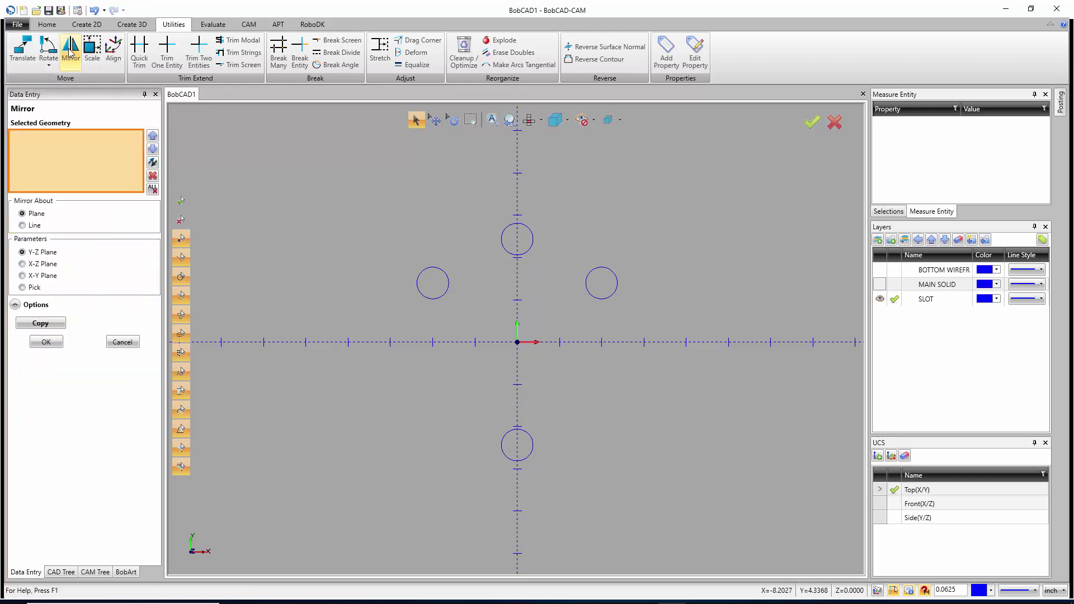
{"action": "left_click", "coordinate": [437, 300]}
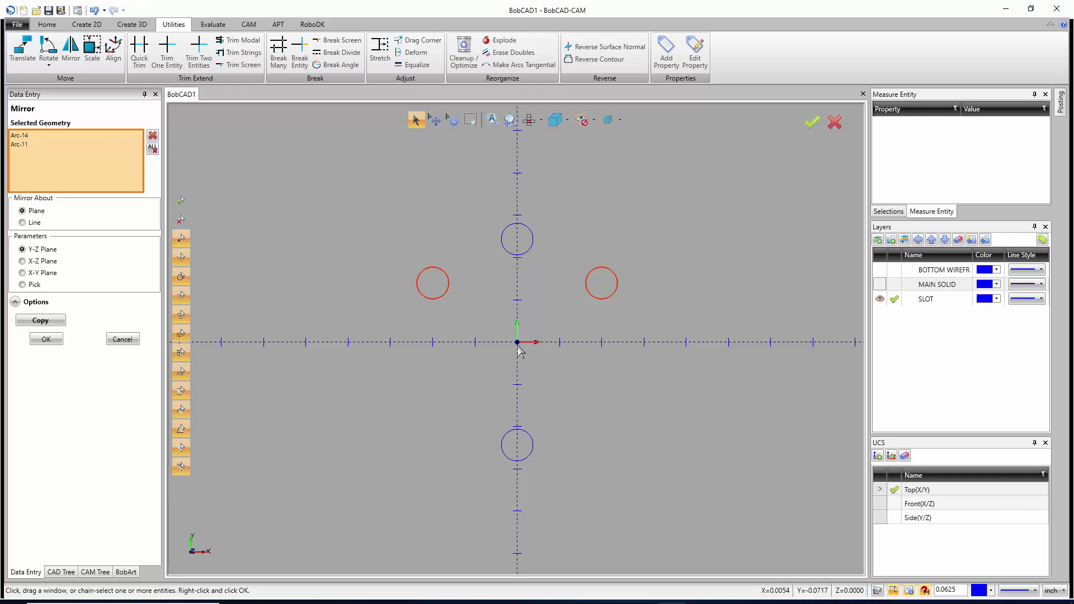
{"action": "left_click", "coordinate": [22, 261]}
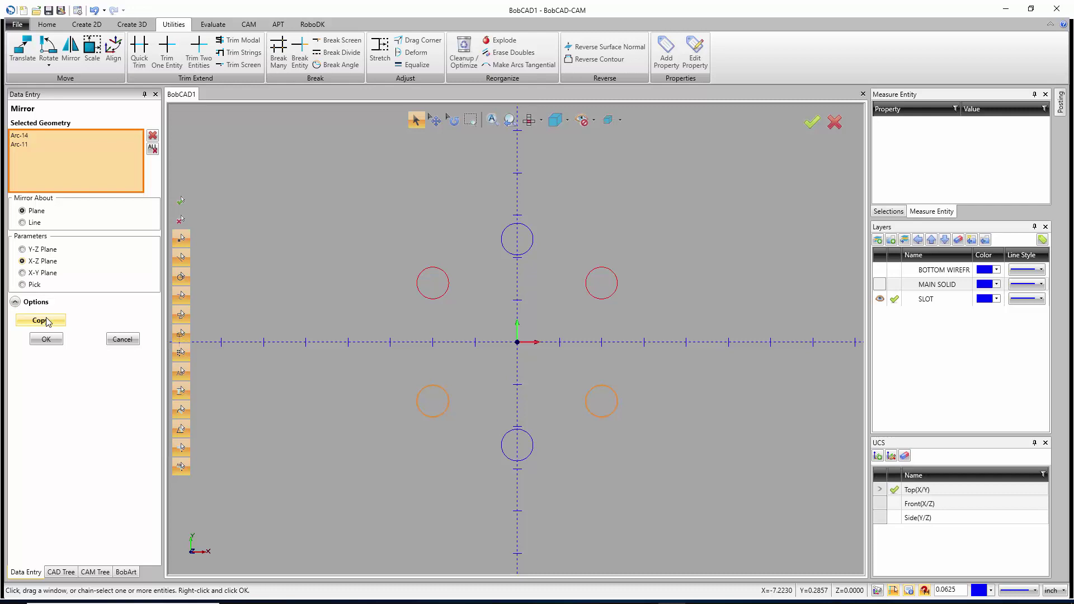
{"action": "left_click", "coordinate": [48, 320]}
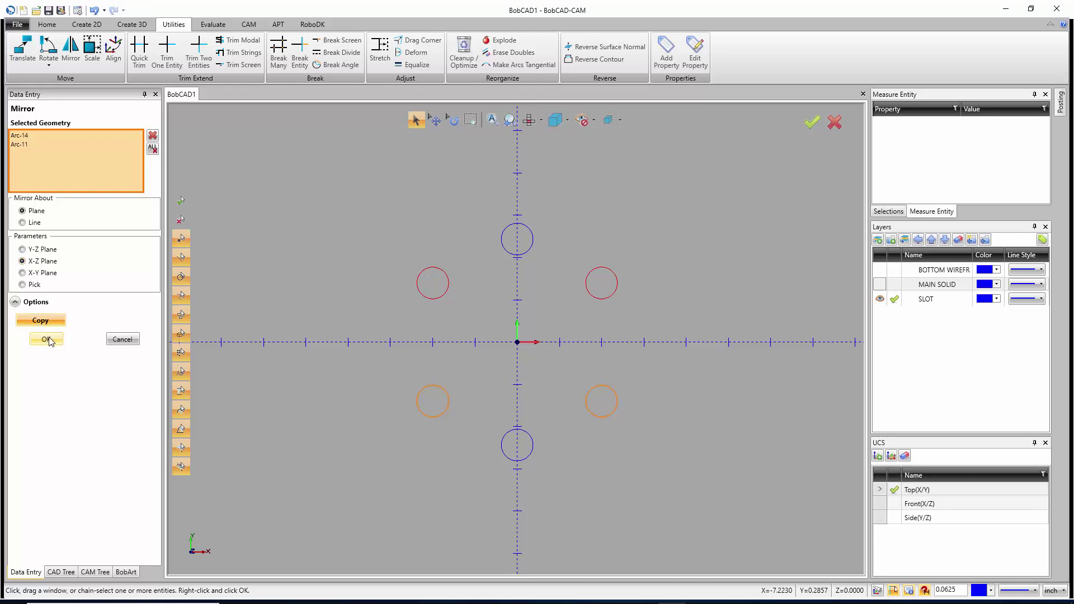
{"action": "left_click", "coordinate": [47, 339]}
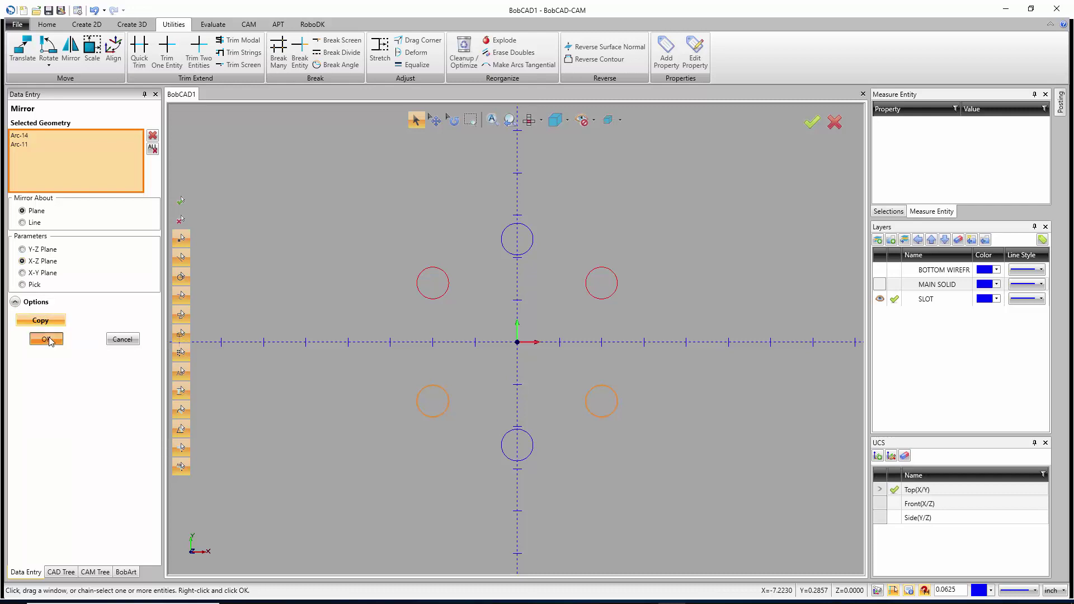
{"action": "left_click", "coordinate": [122, 340]}
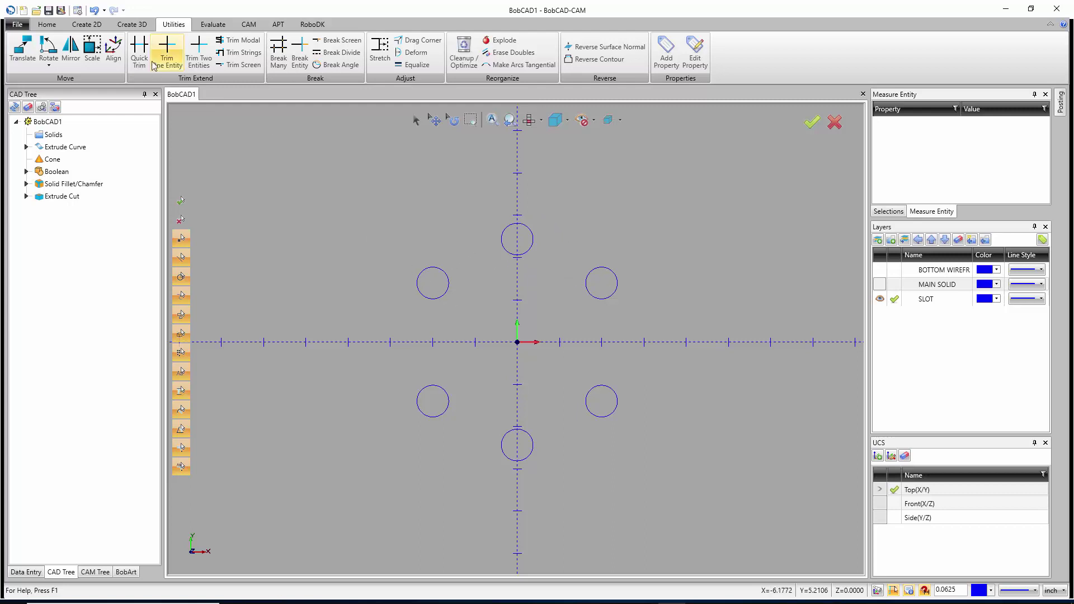
Draw the upper slot's outer endpoints/radius arc between the side circles' outer upper points, through the top of the middle circle, radius about 2.8
{"action": "left_click", "coordinate": [95, 25]}
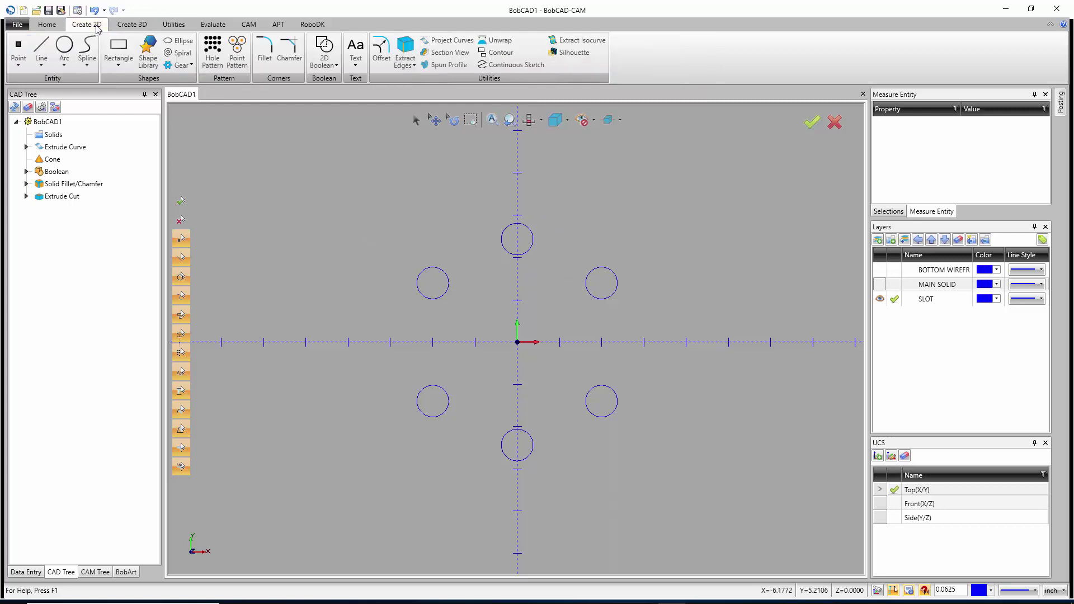
{"action": "left_click", "coordinate": [65, 45]}
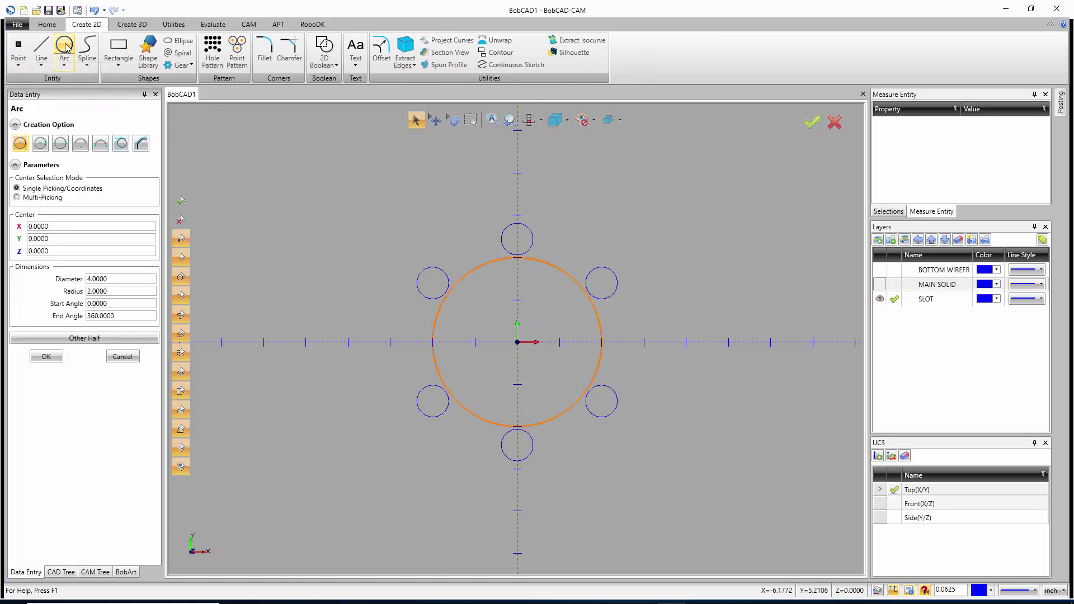
{"action": "left_click", "coordinate": [101, 144]}
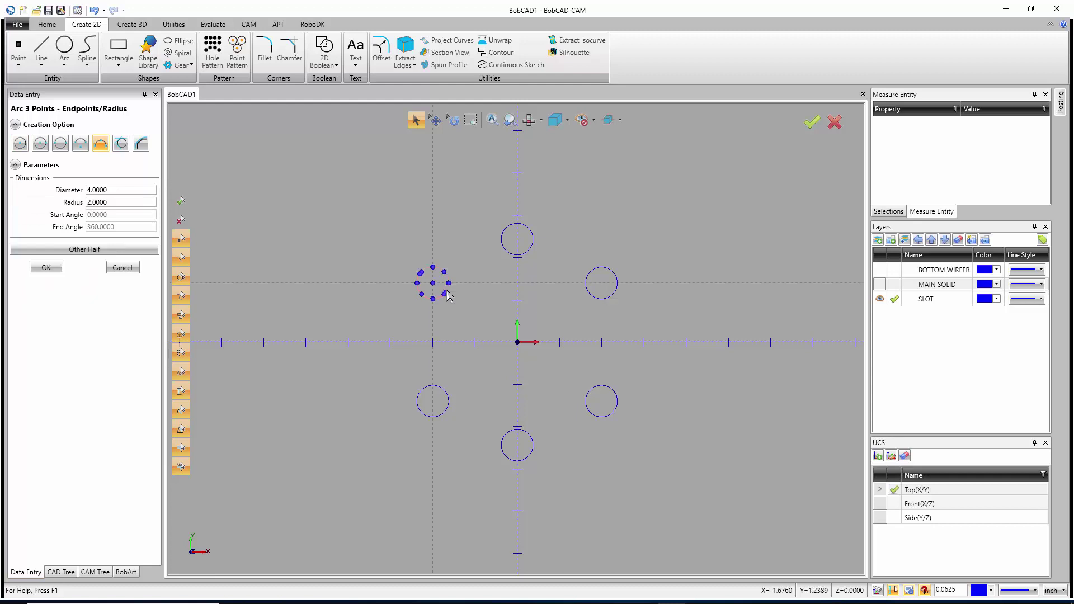
{"action": "scroll", "coordinate": [450, 291], "scroll_direction": "up", "scroll_amount": 2}
{"action": "scroll", "coordinate": [451, 295], "scroll_direction": "up", "scroll_amount": 2}
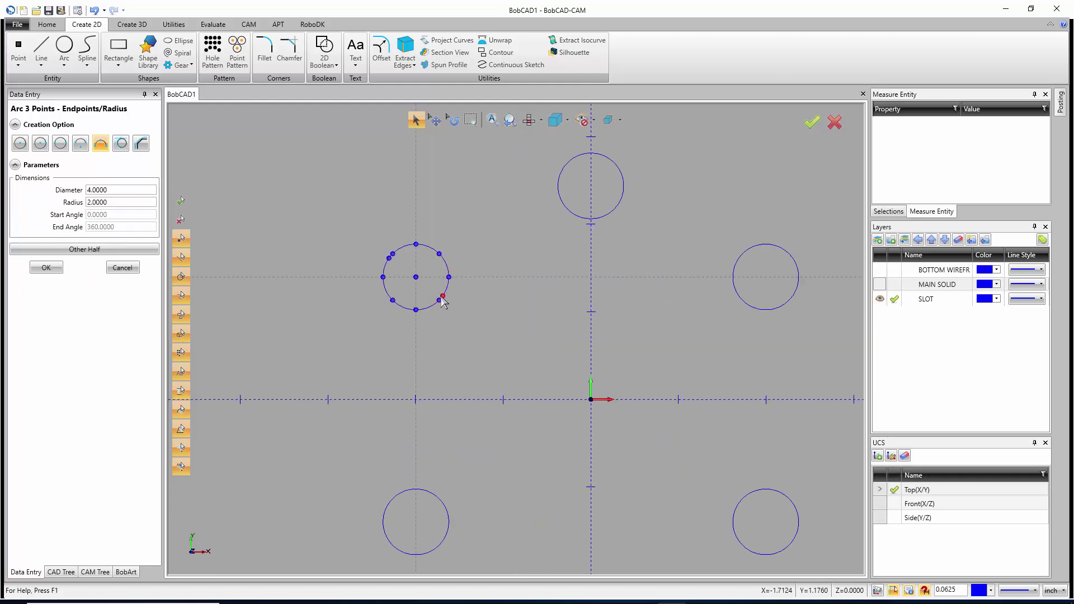
{"action": "left_click", "coordinate": [393, 255]}
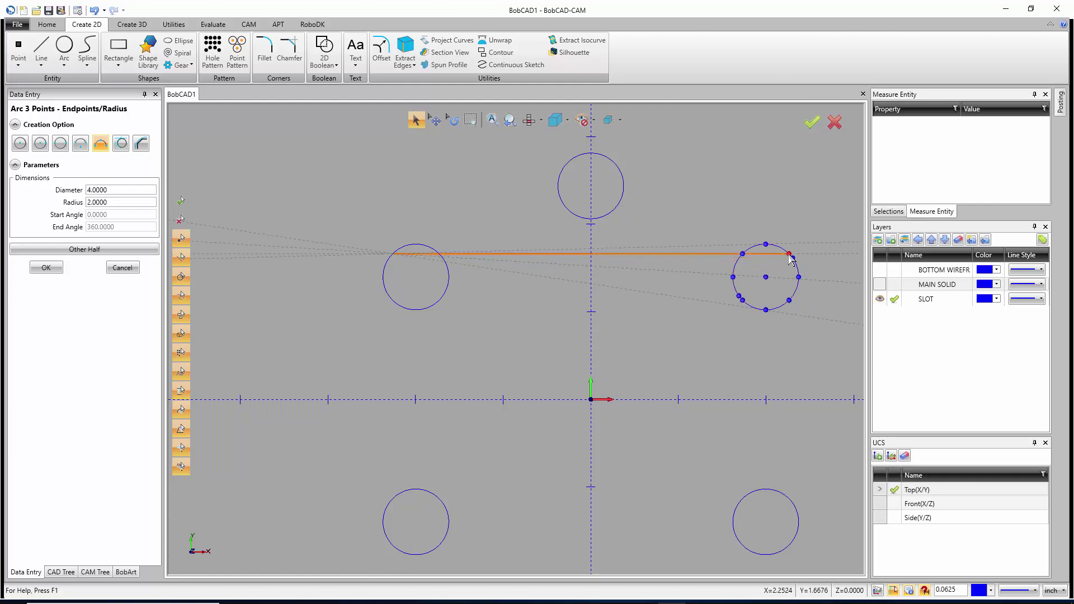
{"action": "left_click", "coordinate": [789, 255]}
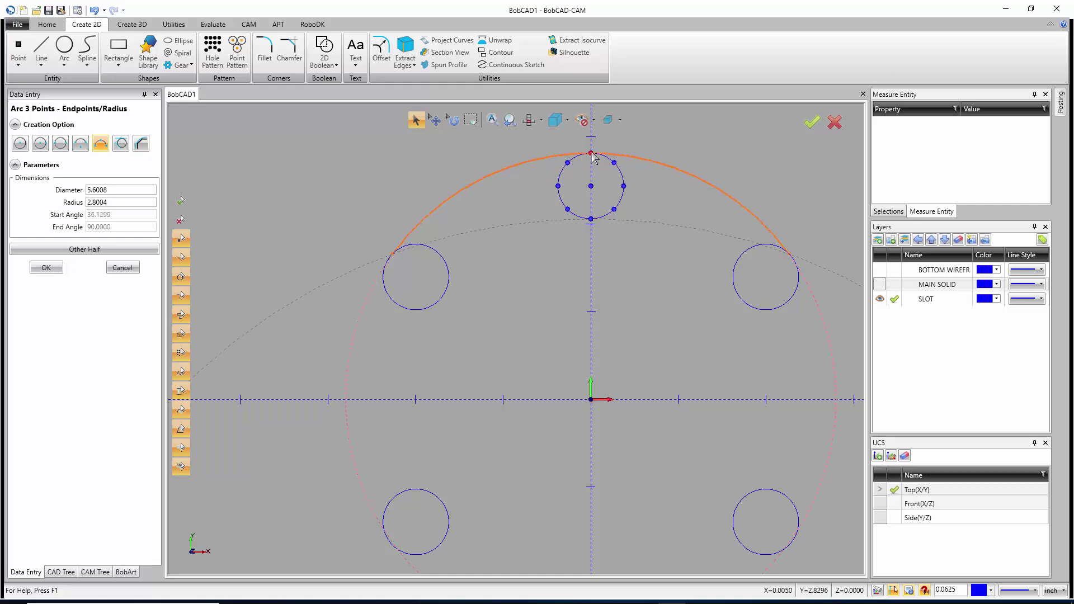
{"action": "left_click", "coordinate": [592, 153]}
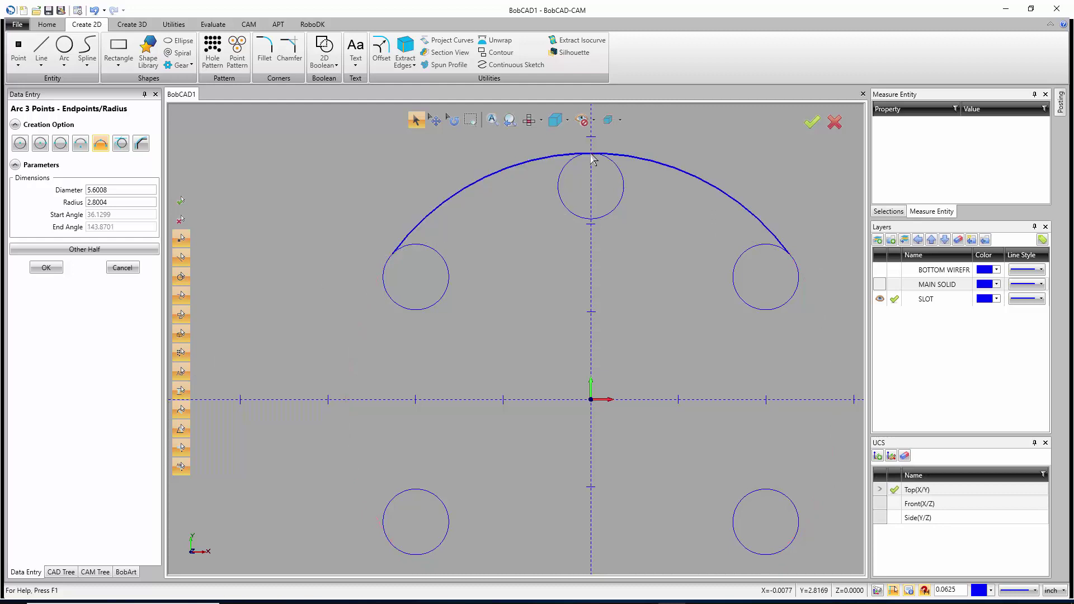
{"action": "left_click", "coordinate": [46, 267]}
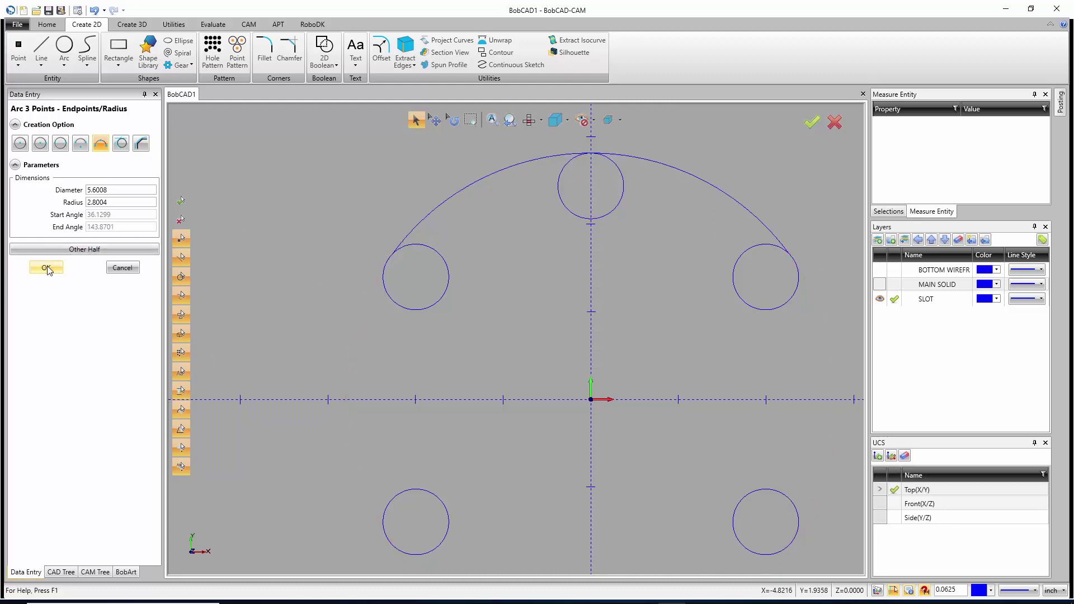
Draw the upper slot's inner arc between the side circles' inner lower points, through the bottom of the middle circle, with radius 2.0625
{"action": "left_click", "coordinate": [442, 308]}
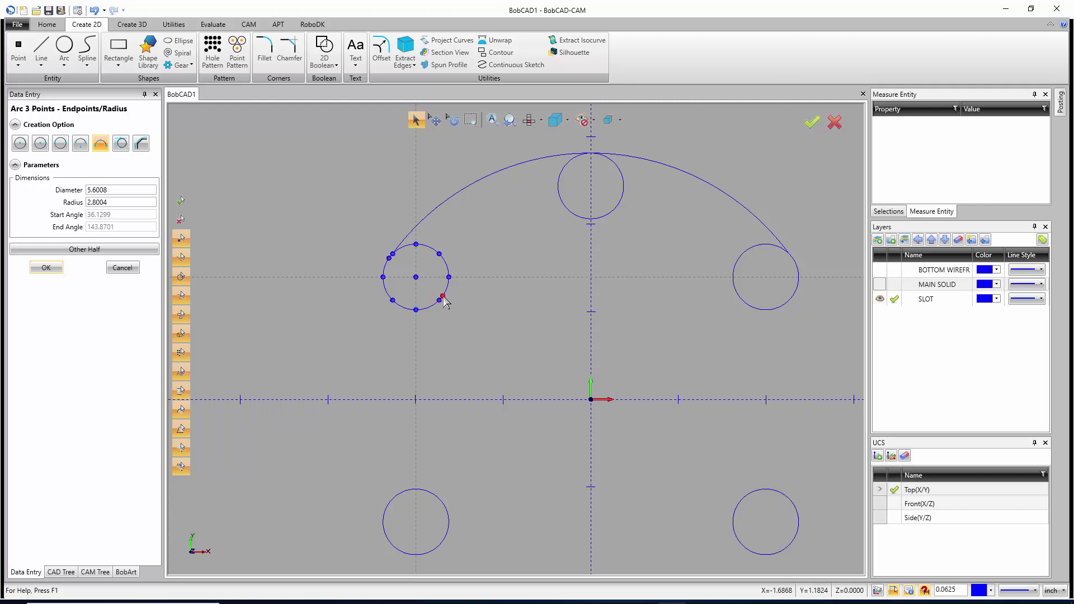
{"action": "left_click", "coordinate": [443, 296]}
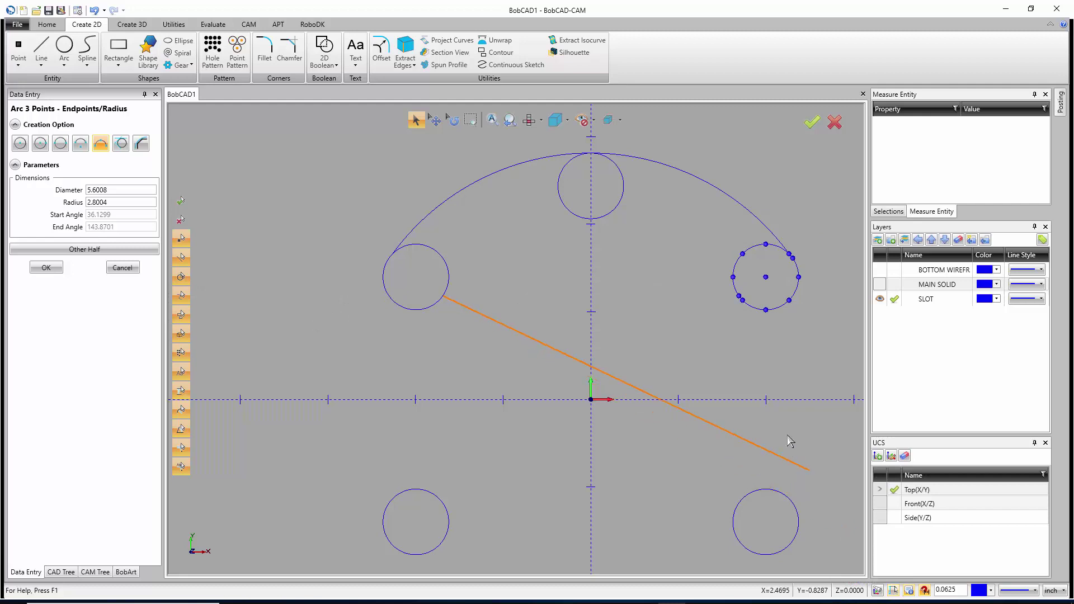
{"action": "left_click", "coordinate": [738, 296]}
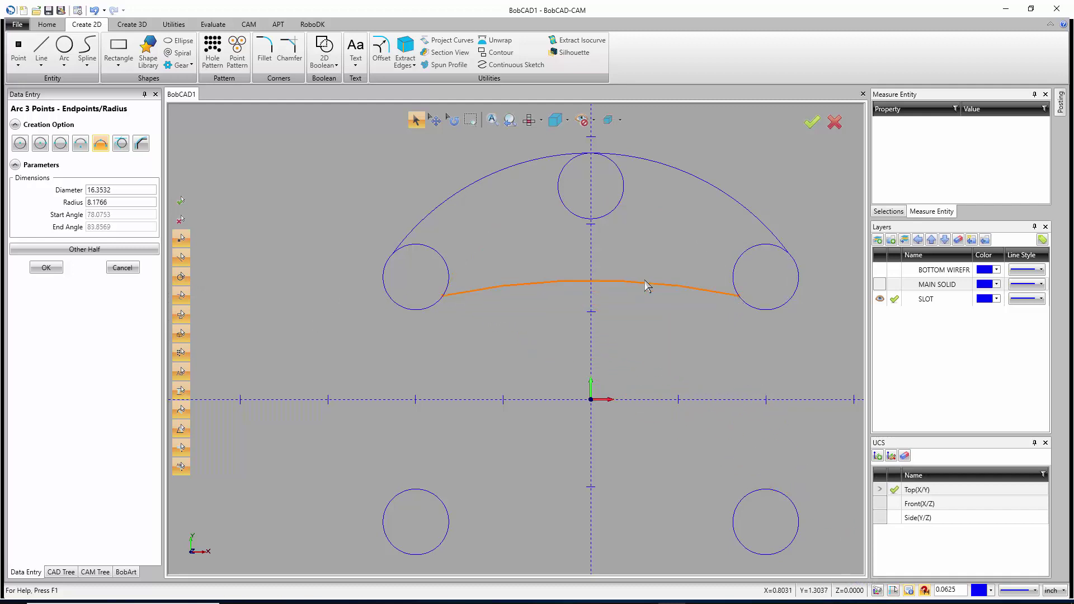
{"action": "left_click", "coordinate": [591, 220]}
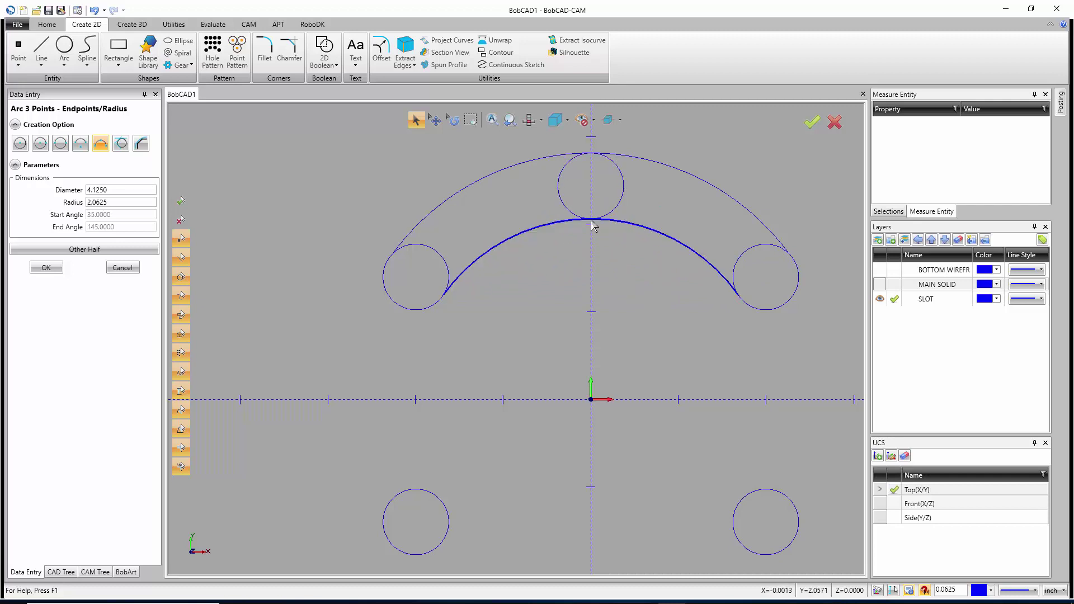
{"action": "left_click", "coordinate": [131, 268]}
{"action": "scroll", "coordinate": [415, 259], "scroll_direction": "down", "scroll_amount": 3}
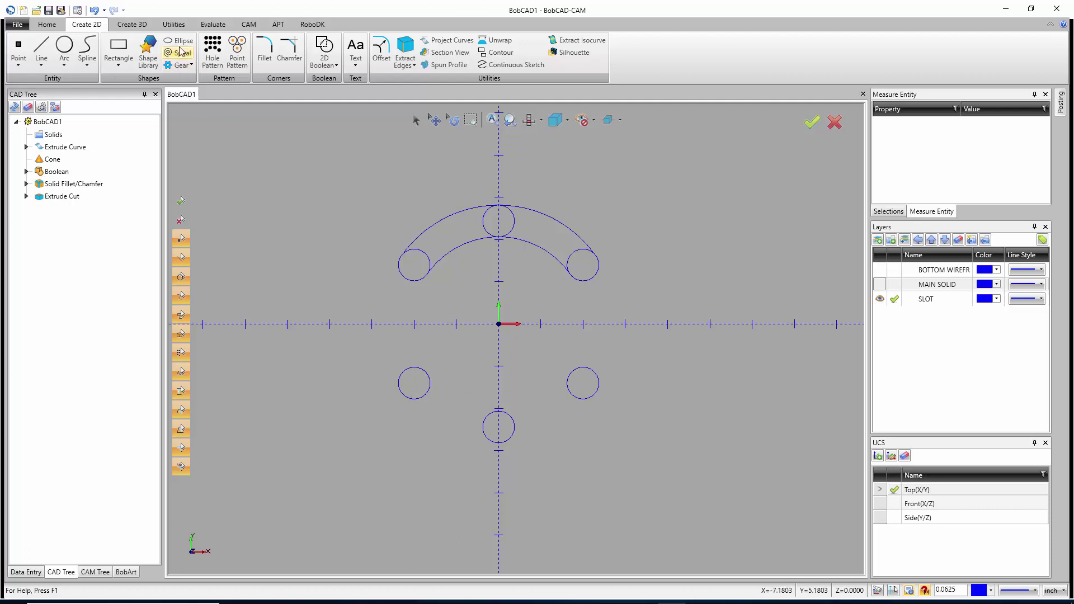
Mirror the upper slot's outer and inner arcs about the X-Z plane as copies, and finish the Mirror command
{"action": "left_click", "coordinate": [173, 24]}
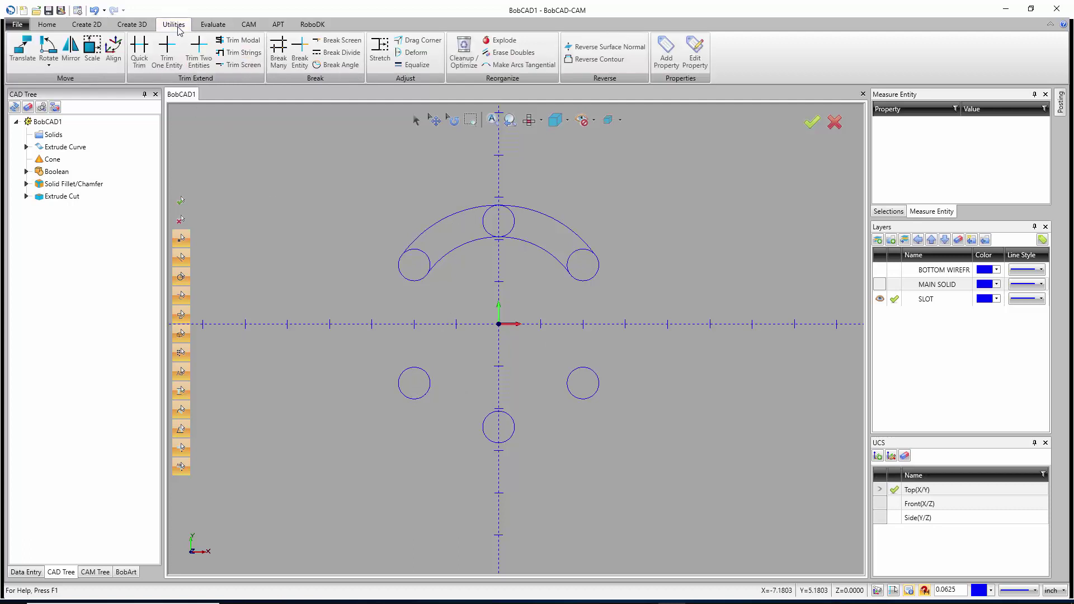
{"action": "left_click", "coordinate": [71, 51]}
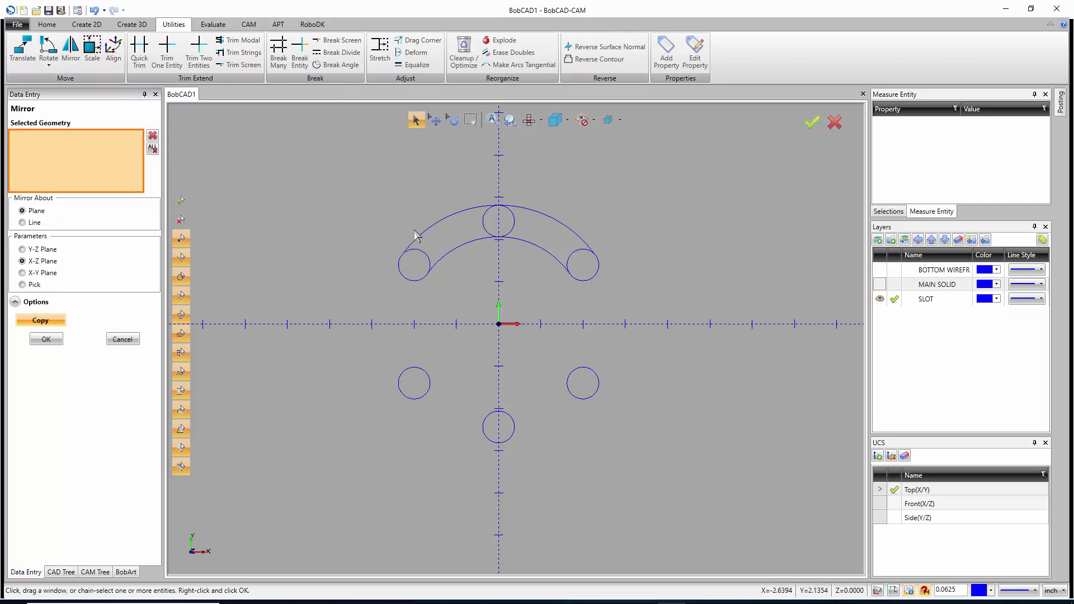
{"action": "left_click", "coordinate": [448, 220]}
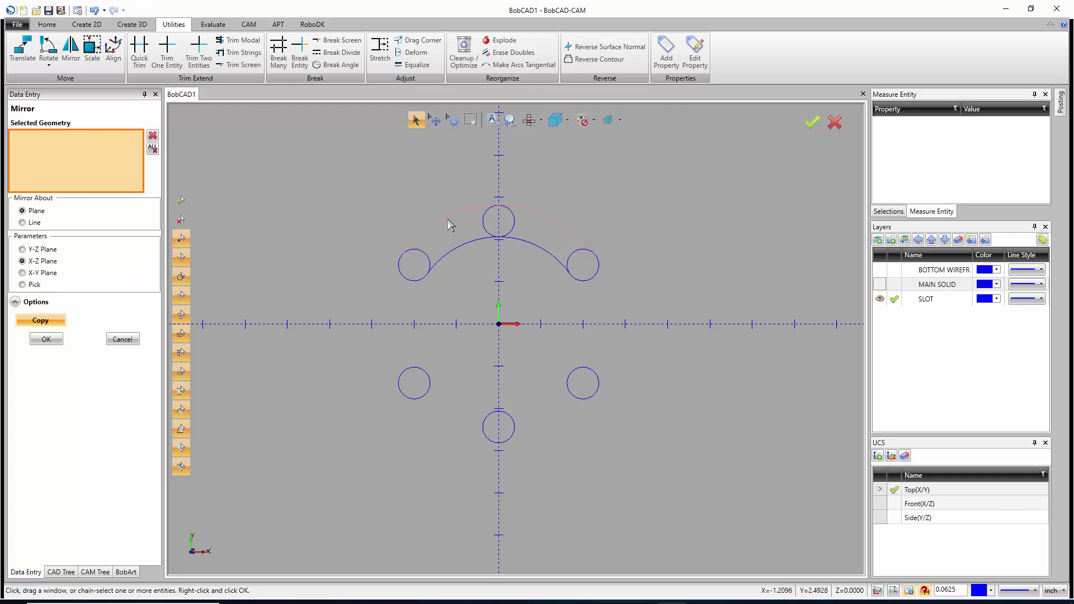
{"action": "left_click", "coordinate": [454, 251]}
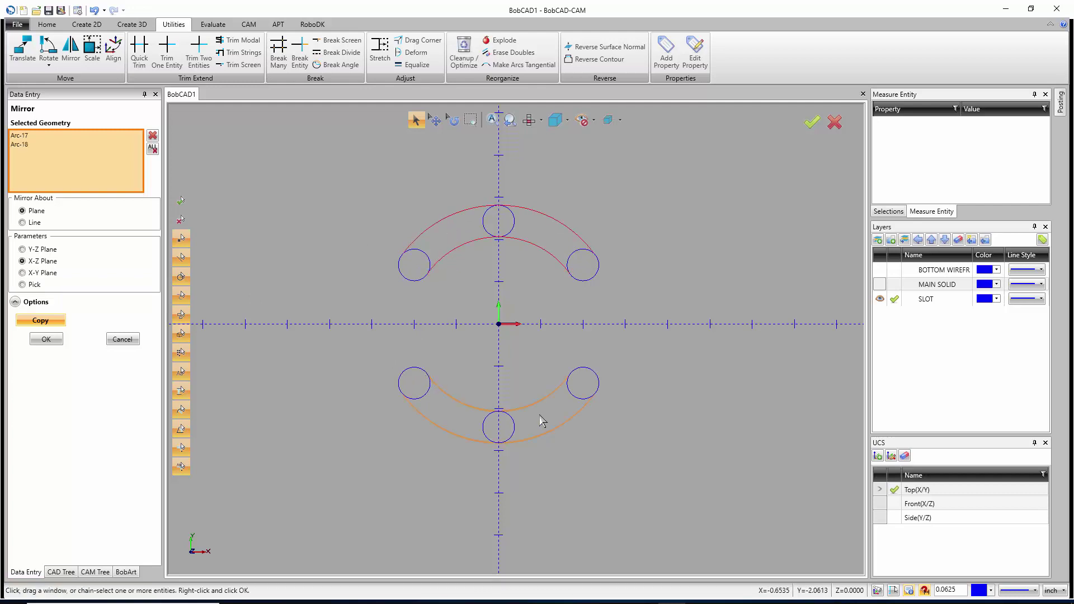
{"action": "left_click", "coordinate": [47, 339]}
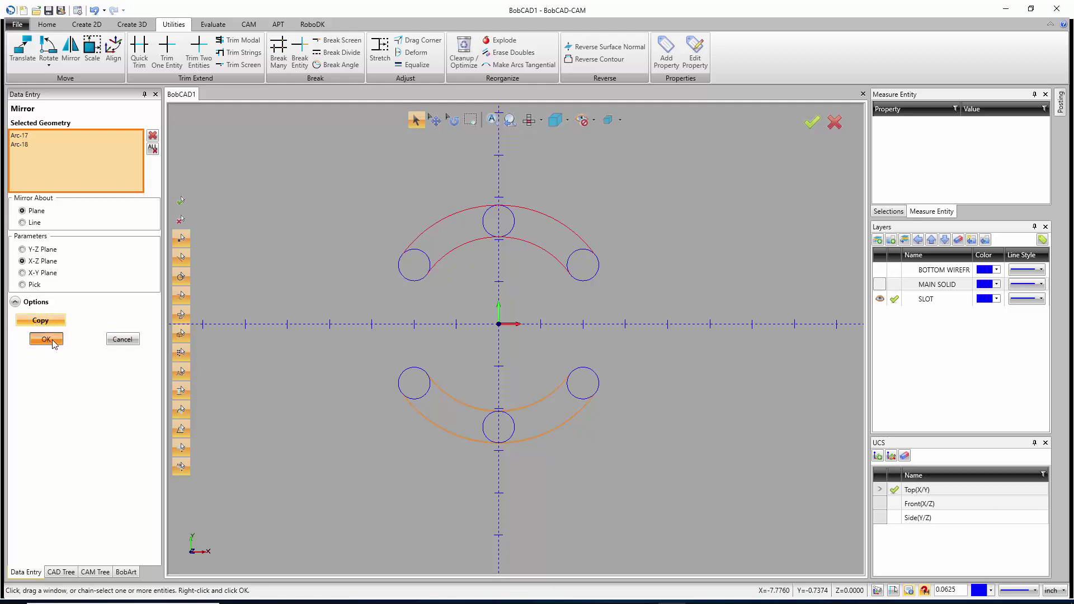
{"action": "left_click", "coordinate": [132, 343]}
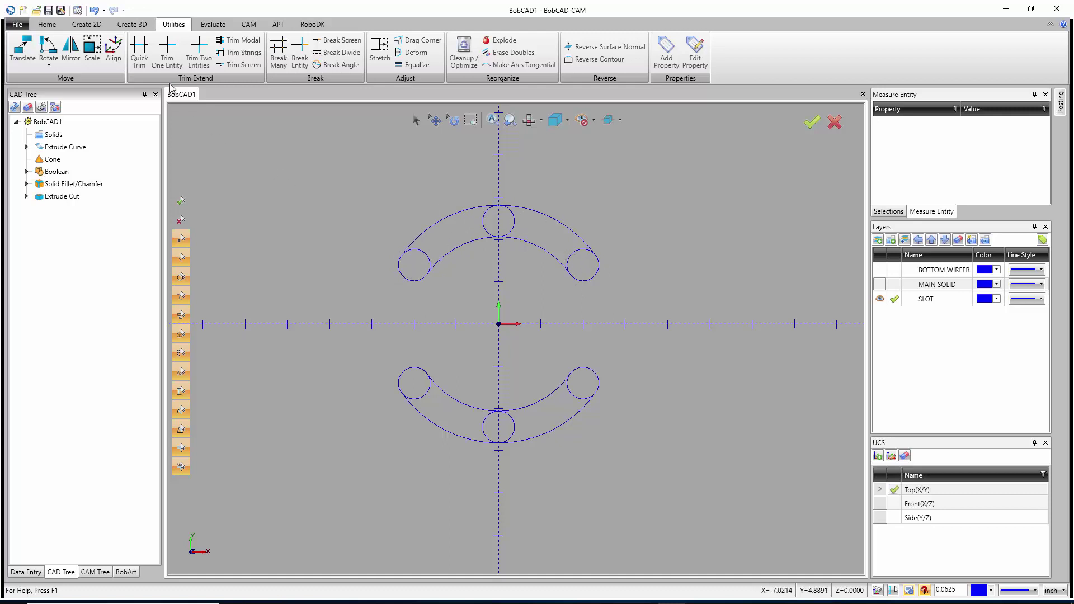
Quick Trim the construction circles inside the upper slot, leaving one closed curved slot outline with rounded ends
{"action": "left_click", "coordinate": [139, 53]}
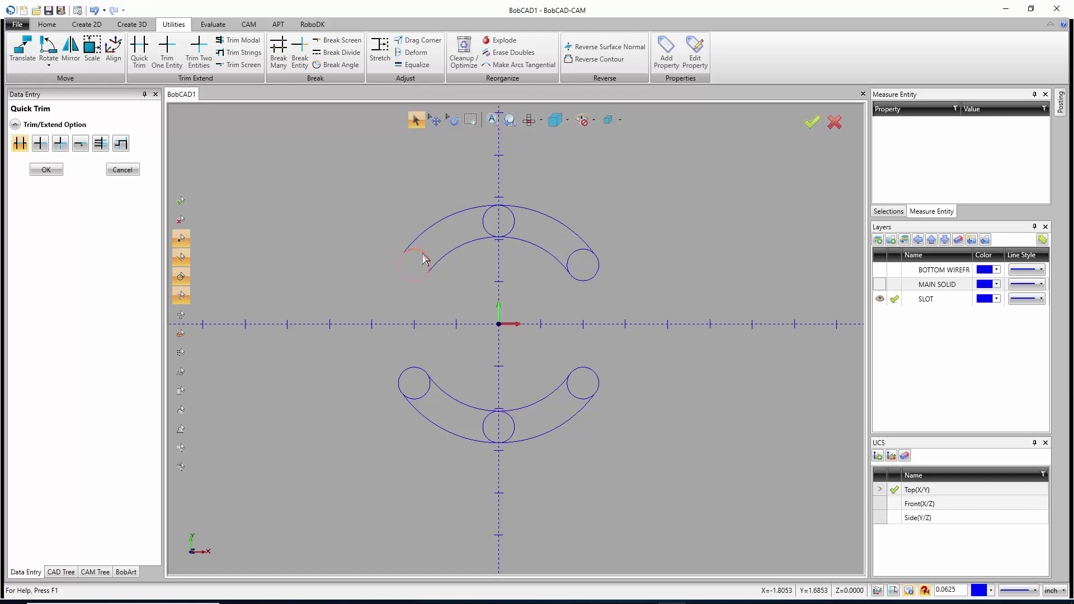
{"action": "left_click", "coordinate": [575, 260]}
{"action": "scroll", "coordinate": [506, 219], "scroll_direction": "up", "scroll_amount": 5}
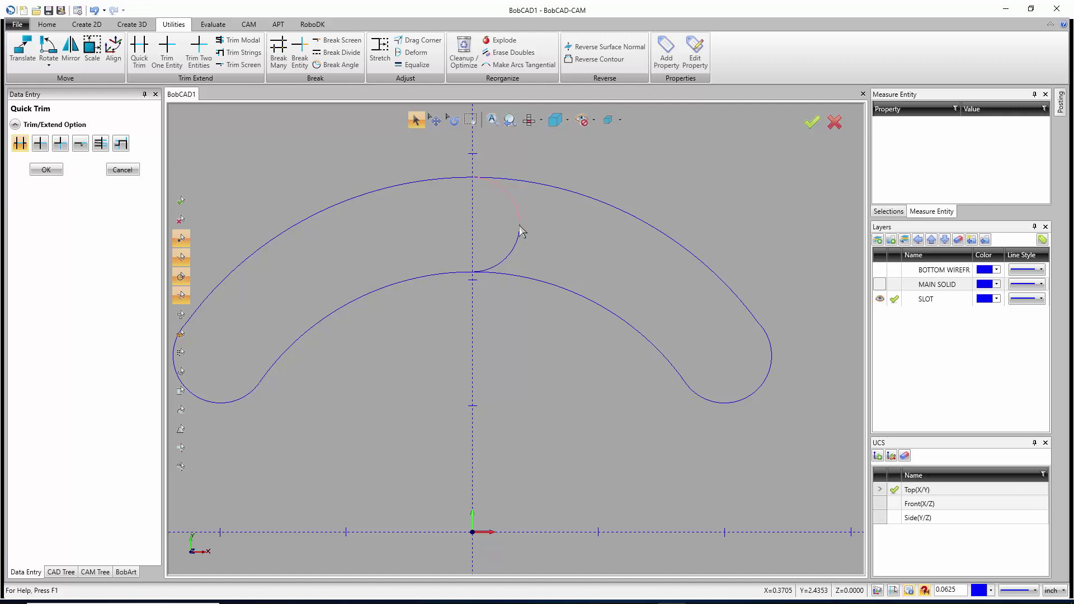
{"action": "left_click", "coordinate": [519, 215]}
{"action": "scroll", "coordinate": [518, 233], "scroll_direction": "down", "scroll_amount": 6}
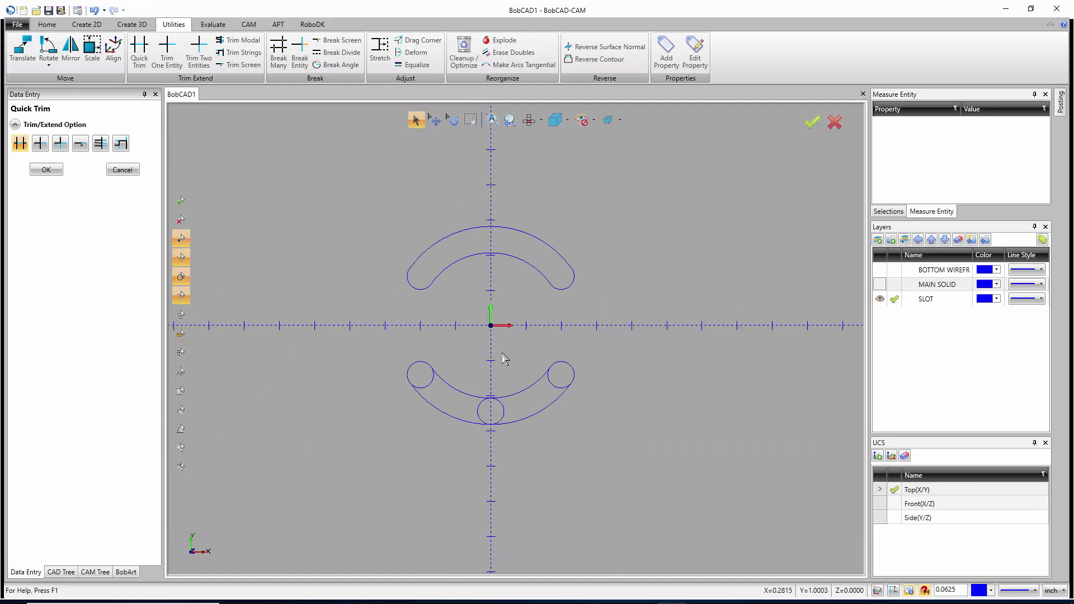
Trim the circle portions inside the lower slot to leave one closed outline, and finish Quick Trim
{"action": "scroll", "coordinate": [504, 391], "scroll_direction": "up", "scroll_amount": 4}
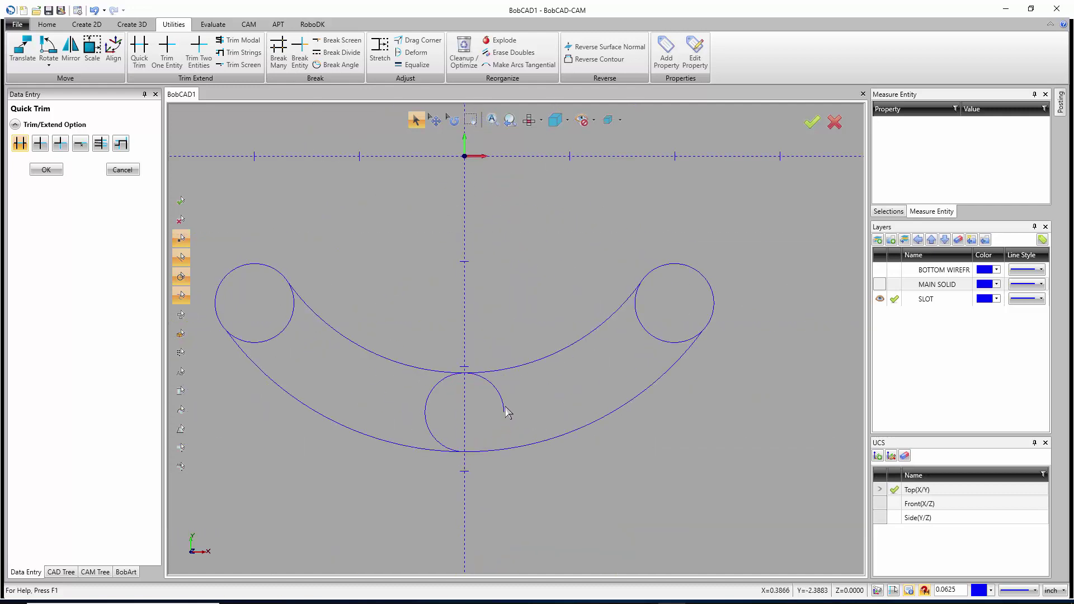
{"action": "left_click", "coordinate": [503, 407]}
{"action": "left_click", "coordinate": [286, 328]}
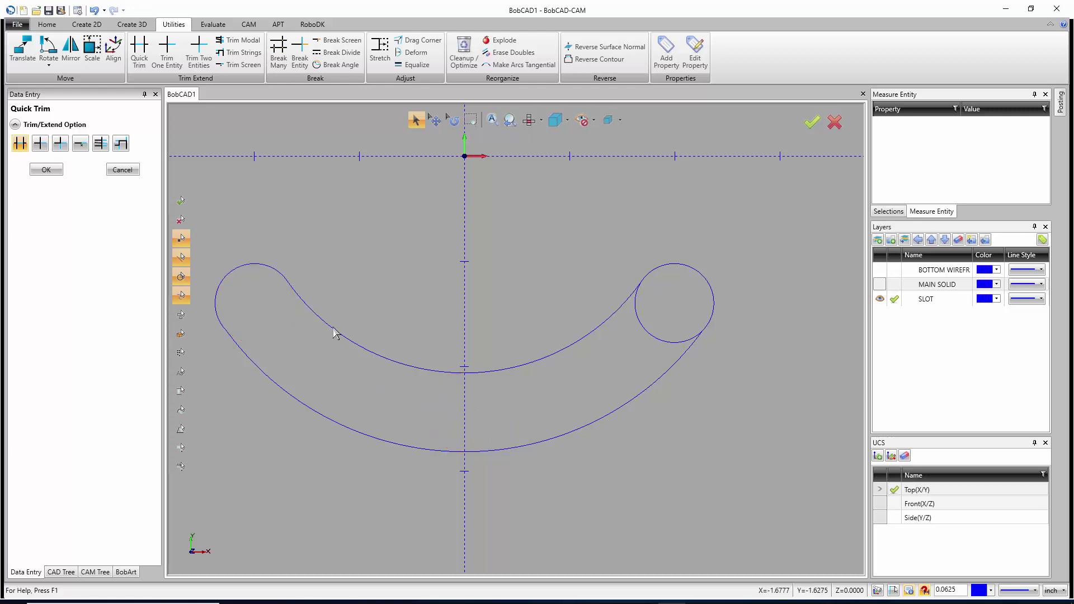
{"action": "left_click", "coordinate": [651, 333]}
{"action": "scroll", "coordinate": [557, 227], "scroll_direction": "down", "scroll_amount": 5}
{"action": "scroll", "coordinate": [563, 220], "scroll_direction": "up", "scroll_amount": 2}
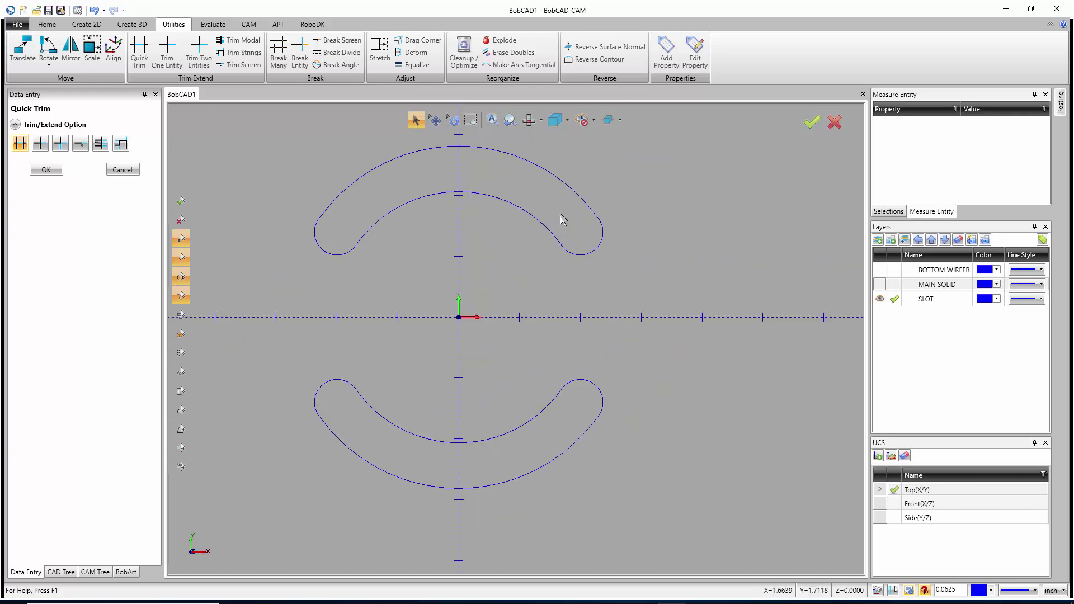
{"action": "scroll", "coordinate": [562, 221], "scroll_direction": "down", "scroll_amount": 1}
{"action": "left_click", "coordinate": [137, 169]}
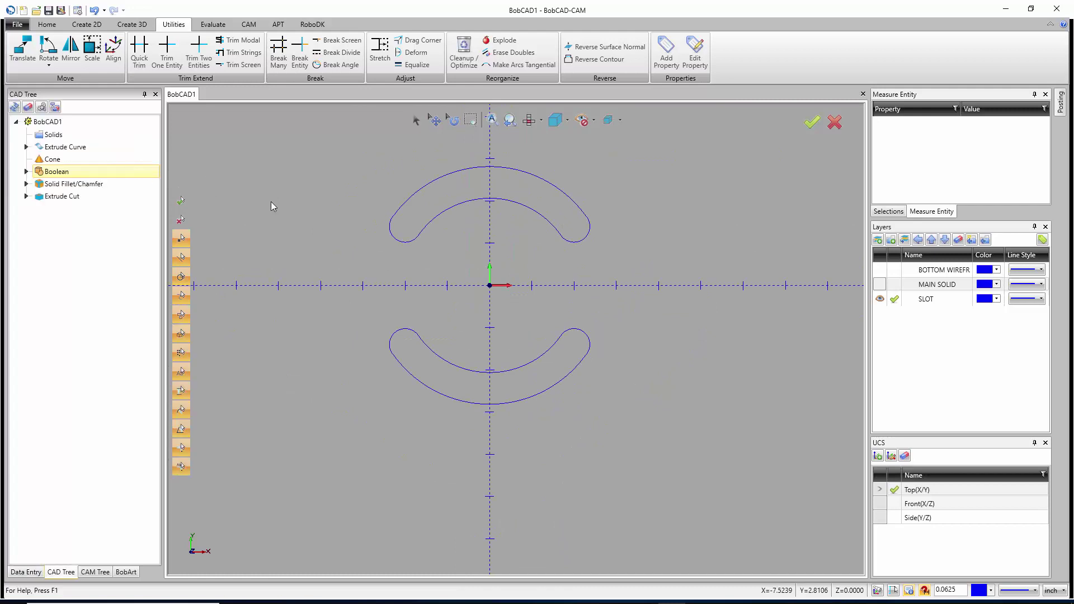
Show the MAIN SOLID layer together with the slot profiles and set an isometric view of the part
{"action": "mouse_move", "coordinate": [489, 259]}
{"action": "middle_mouse_down"}
{"action": "mouse_move", "coordinate": [490, 250]}
{"action": "mouse_move", "coordinate": [488, 270]}
{"action": "middle_mouse_up"}
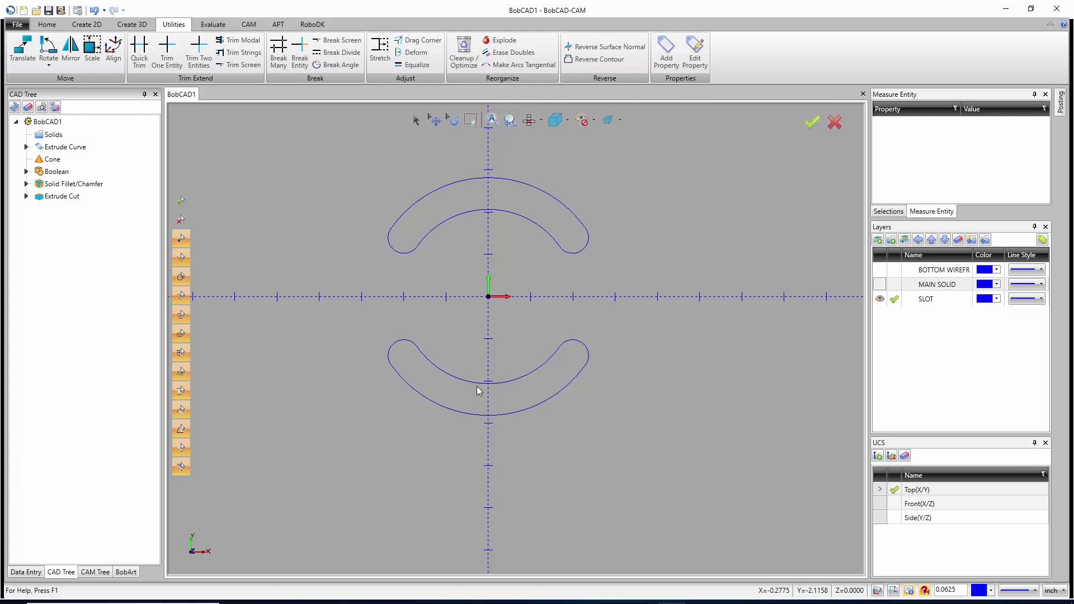
{"action": "left_click", "coordinate": [881, 284]}
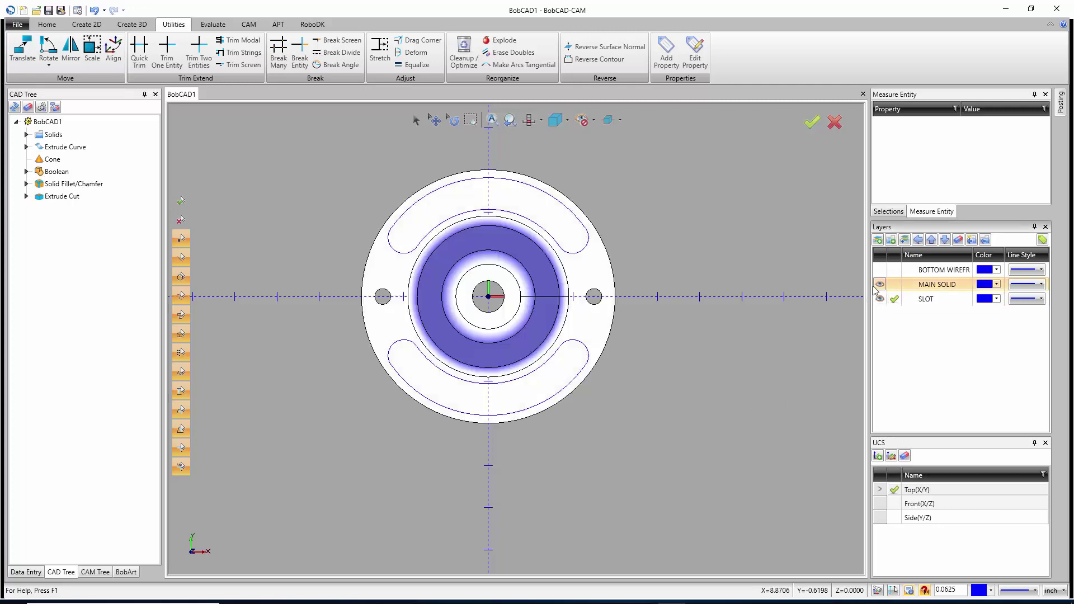
{"action": "middle_click_drag", "start_coordinate": [628, 386], "coordinate": [610, 331]}
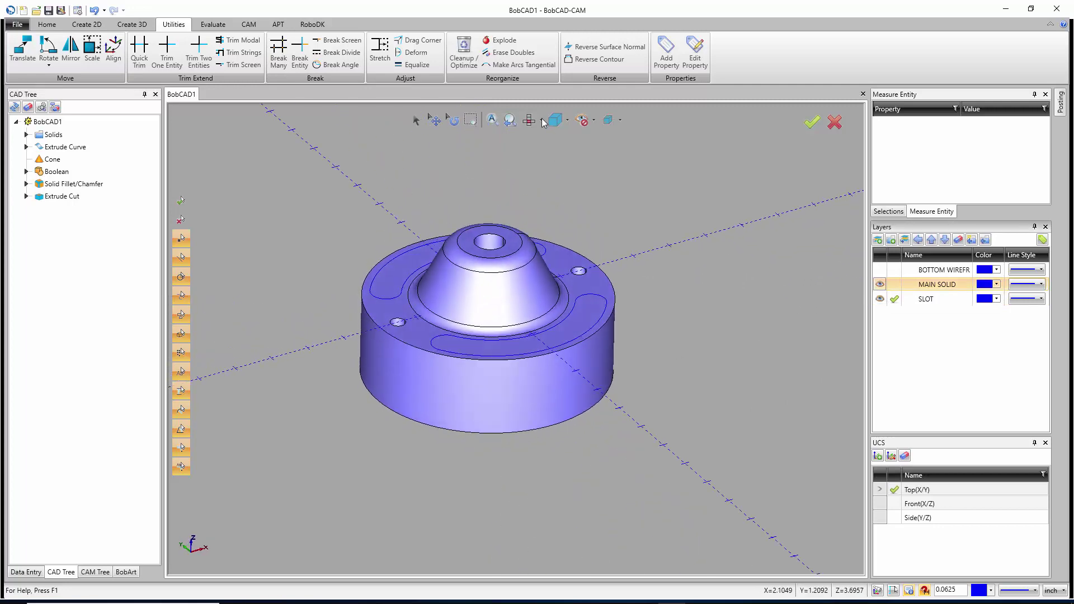
{"action": "left_click", "coordinate": [541, 120]}
{"action": "left_click", "coordinate": [515, 164]}
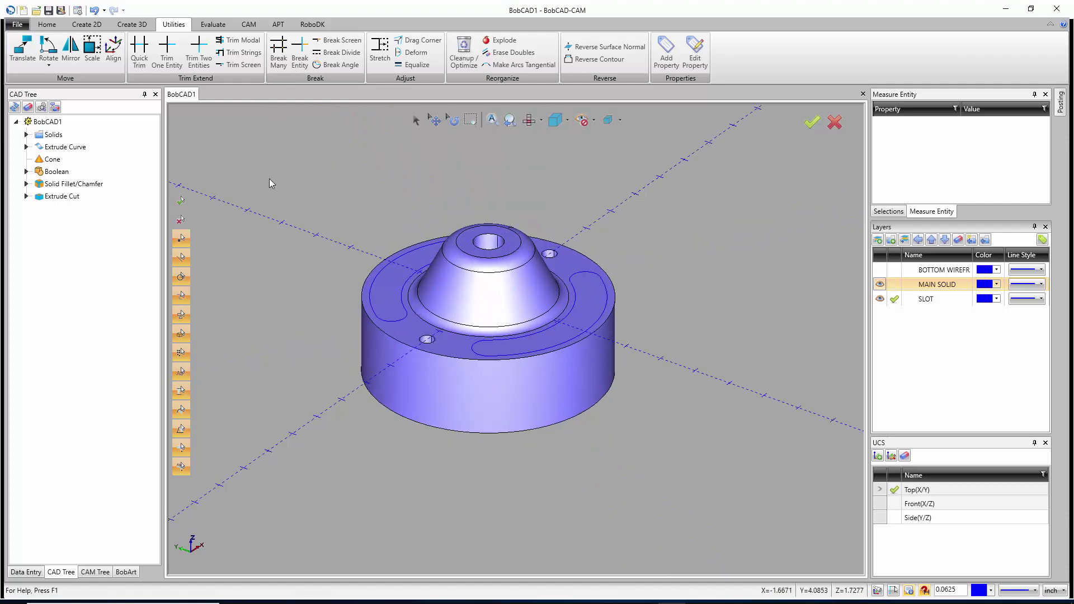
Extrude Cut both curved slot profiles into the main solid, with the other-direction distance set to 0.75
{"action": "left_click", "coordinate": [133, 25]}
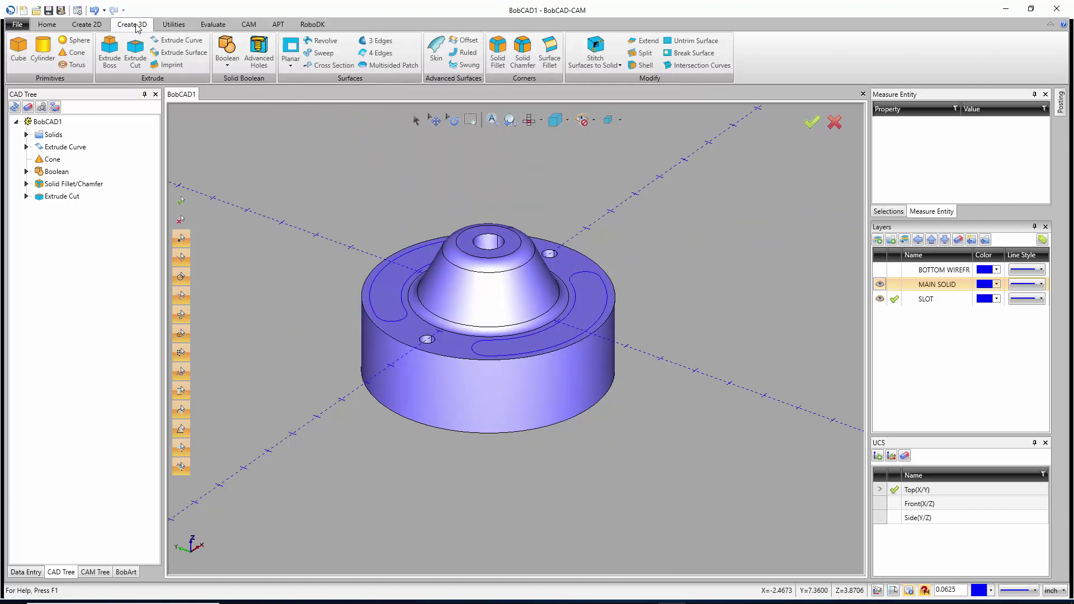
{"action": "left_click", "coordinate": [136, 43]}
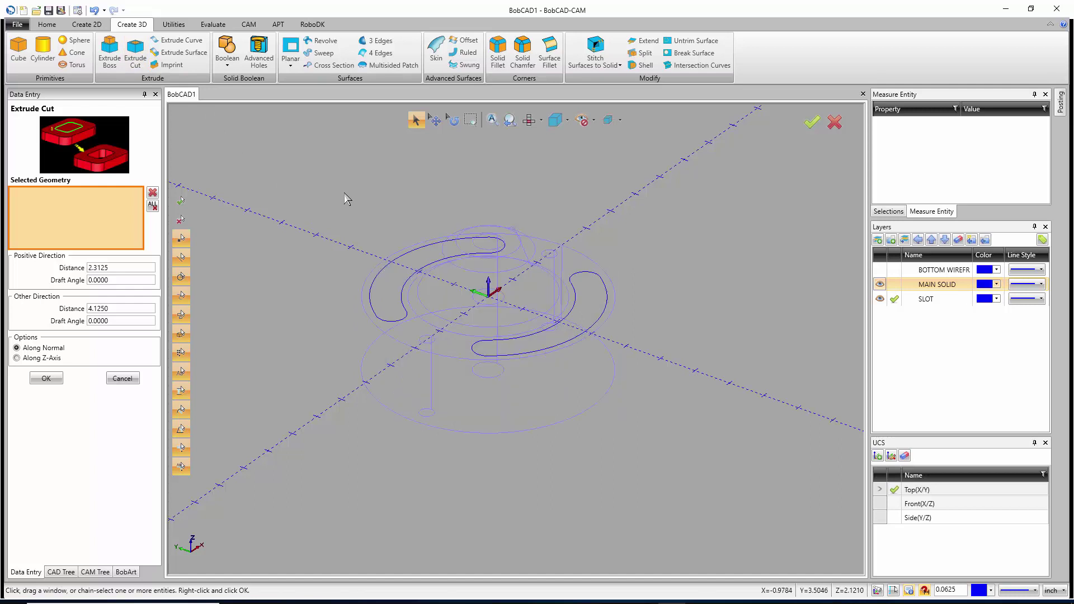
{"action": "left_click", "coordinate": [377, 283]}
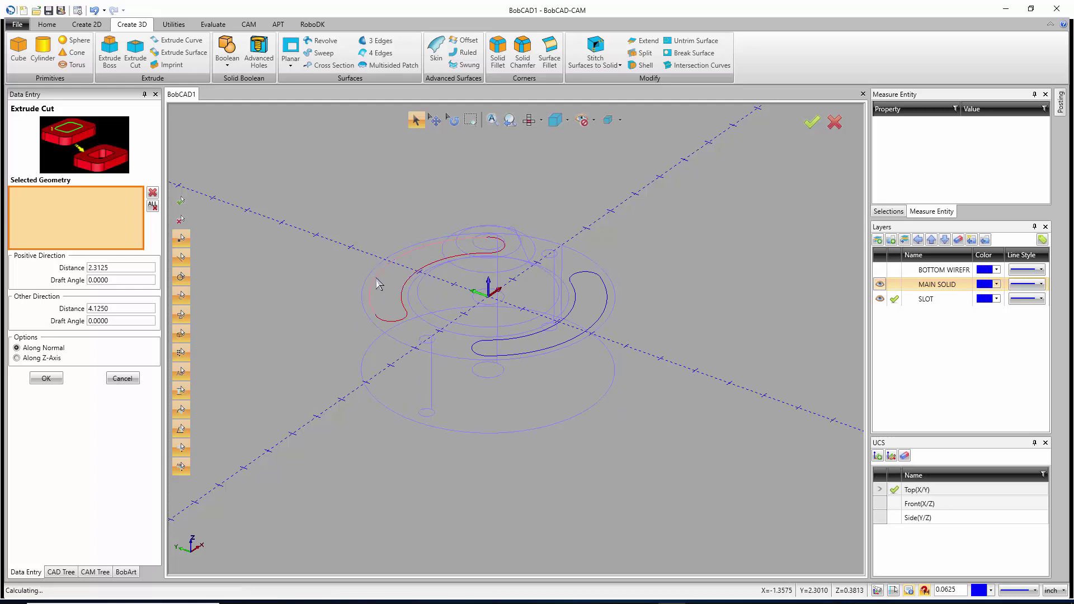
{"action": "left_click", "coordinate": [536, 338]}
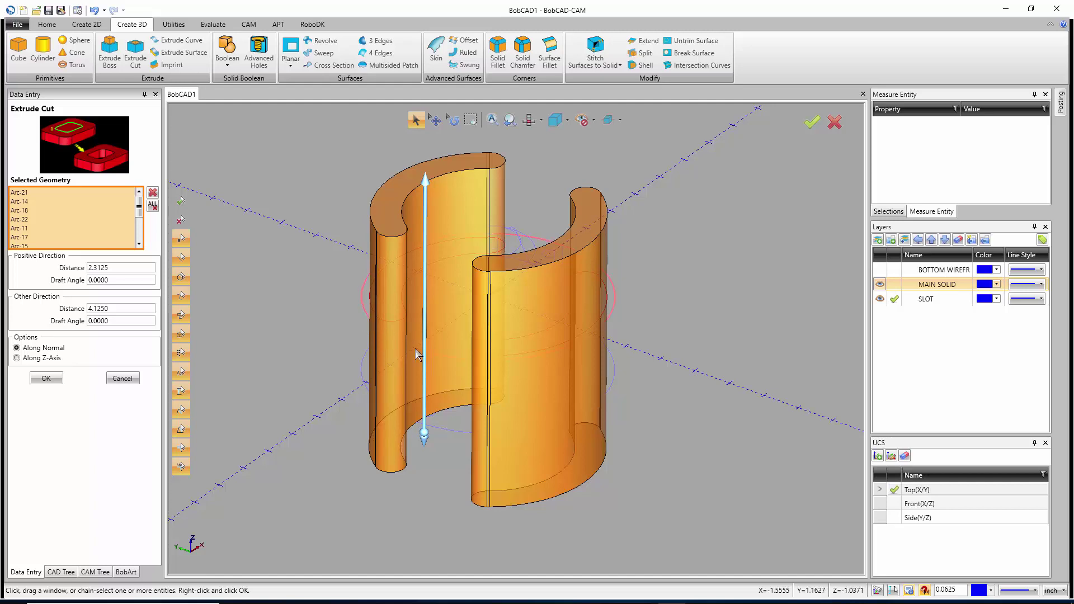
{"action": "middle_click_drag", "start_coordinate": [419, 352], "coordinate": [374, 300]}
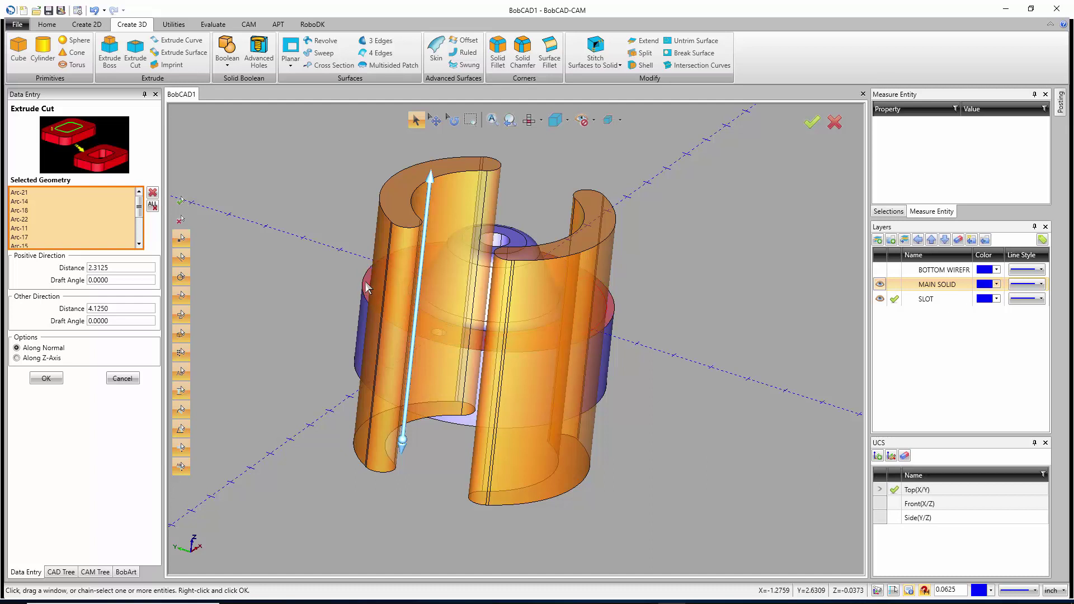
{"action": "left_click_drag", "start_coordinate": [124, 309], "coordinate": [89, 307]}
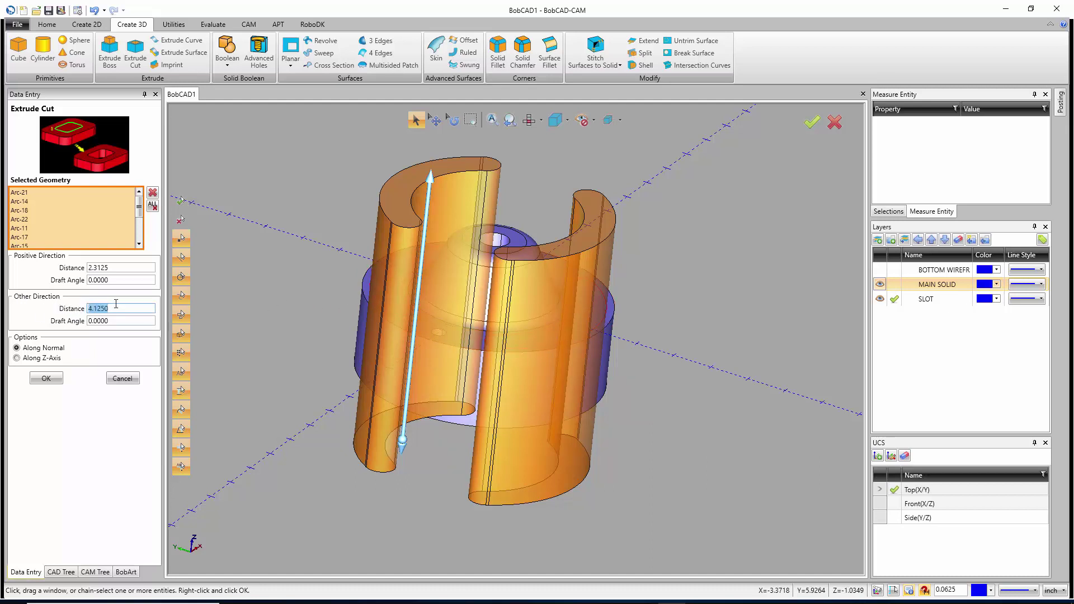
{"action": "key", "text": "BackSpace"}
{"action": "type", "text": ".75"}
{"action": "key", "text": "Return"}
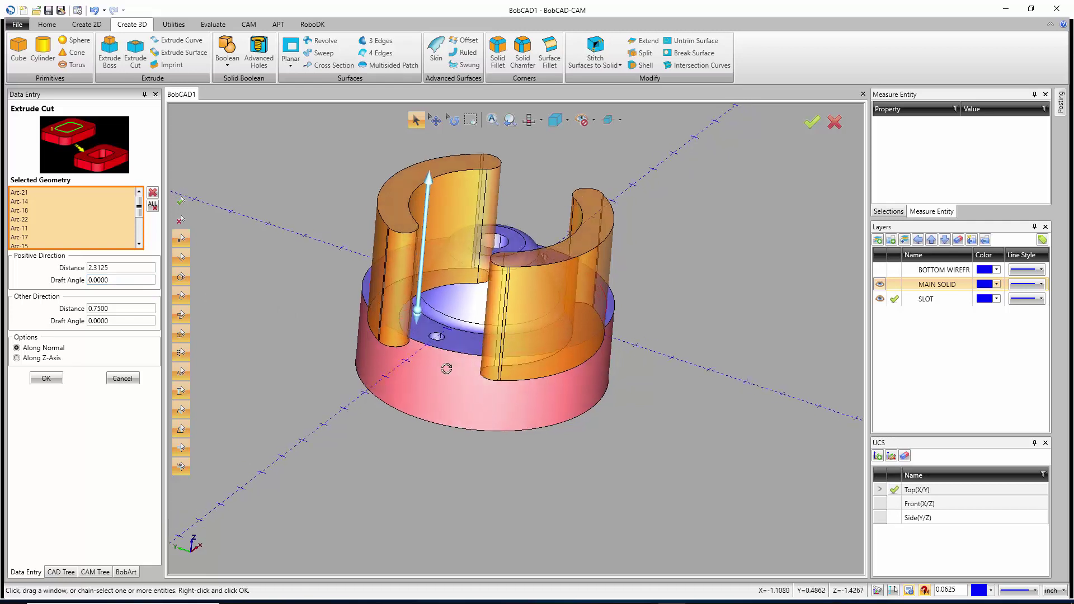
{"action": "left_click", "coordinate": [53, 380]}
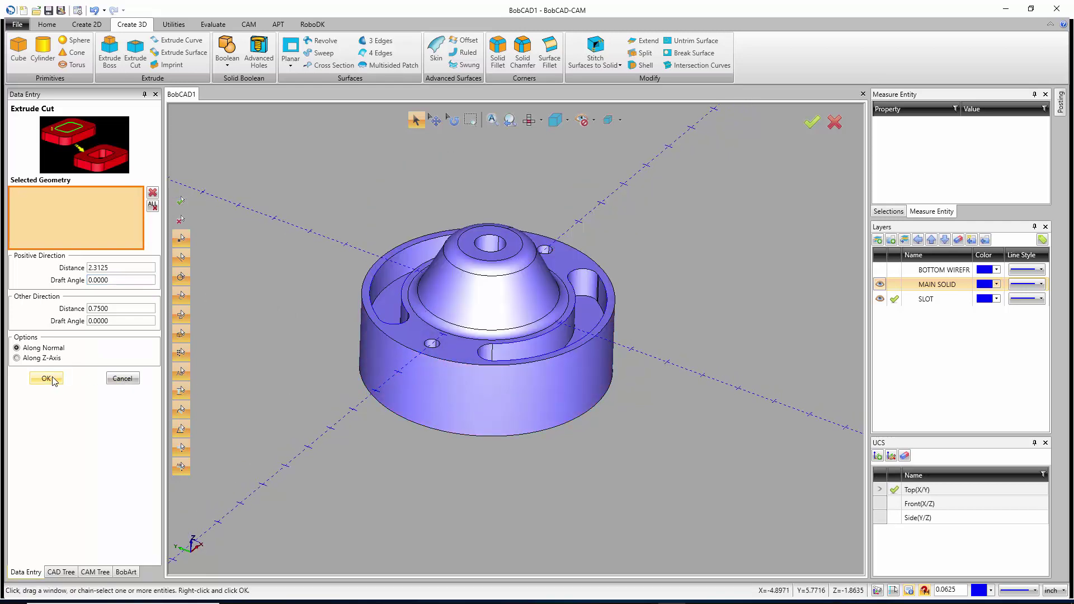
Make MAIN SOLID the active layer, hide the SLOT layer, and close the Extrude Cut command
{"action": "middle_click_drag", "start_coordinate": [451, 386], "coordinate": [494, 420]}
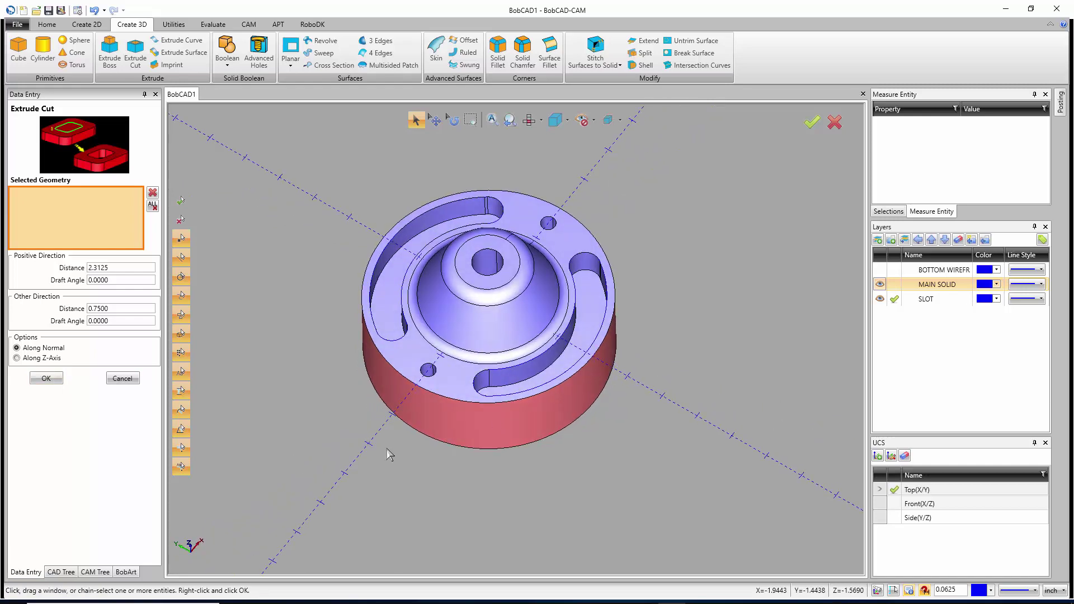
{"action": "middle_click_drag", "start_coordinate": [386, 456], "coordinate": [446, 320]}
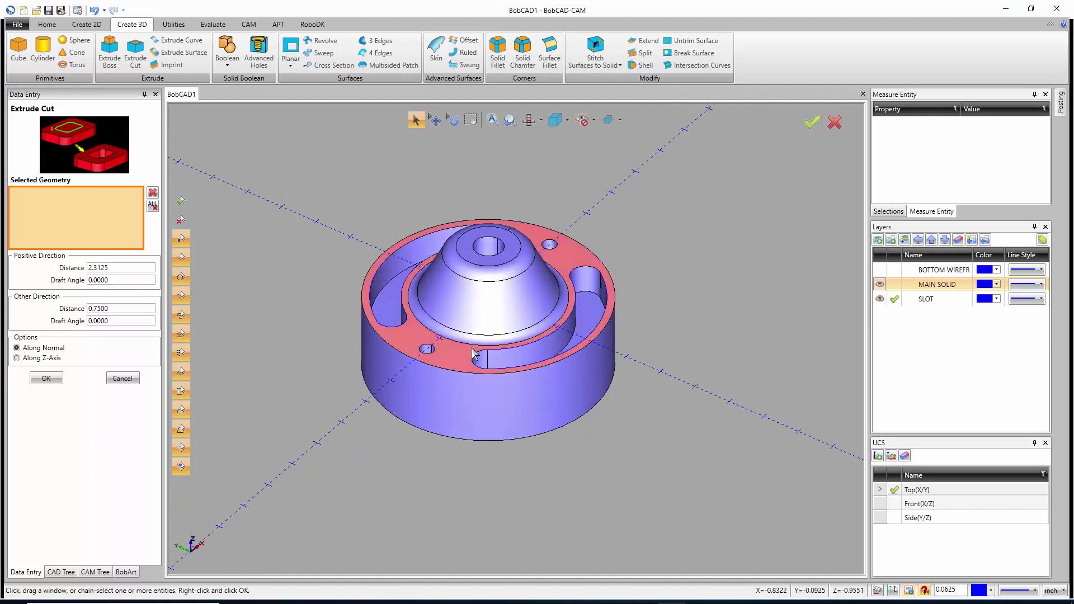
{"action": "left_click", "coordinate": [894, 284]}
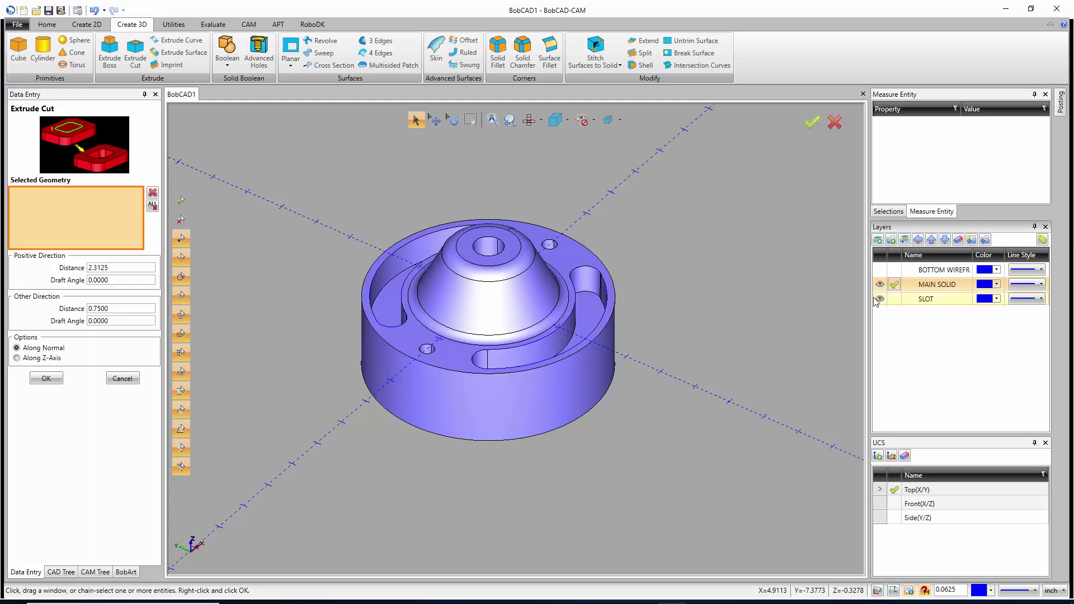
{"action": "left_click", "coordinate": [880, 300]}
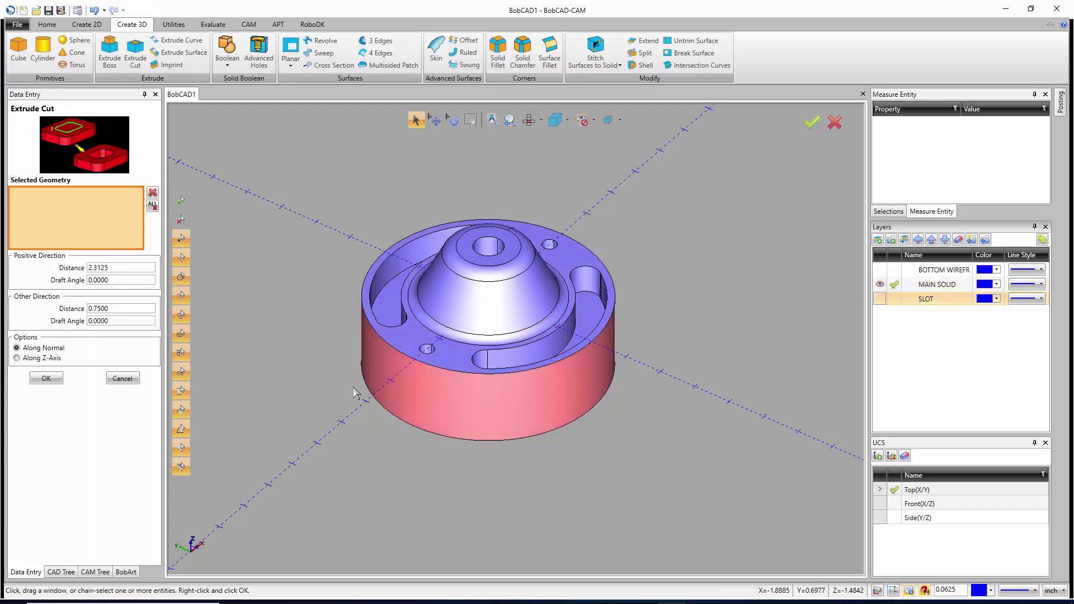
{"action": "left_click", "coordinate": [120, 380]}
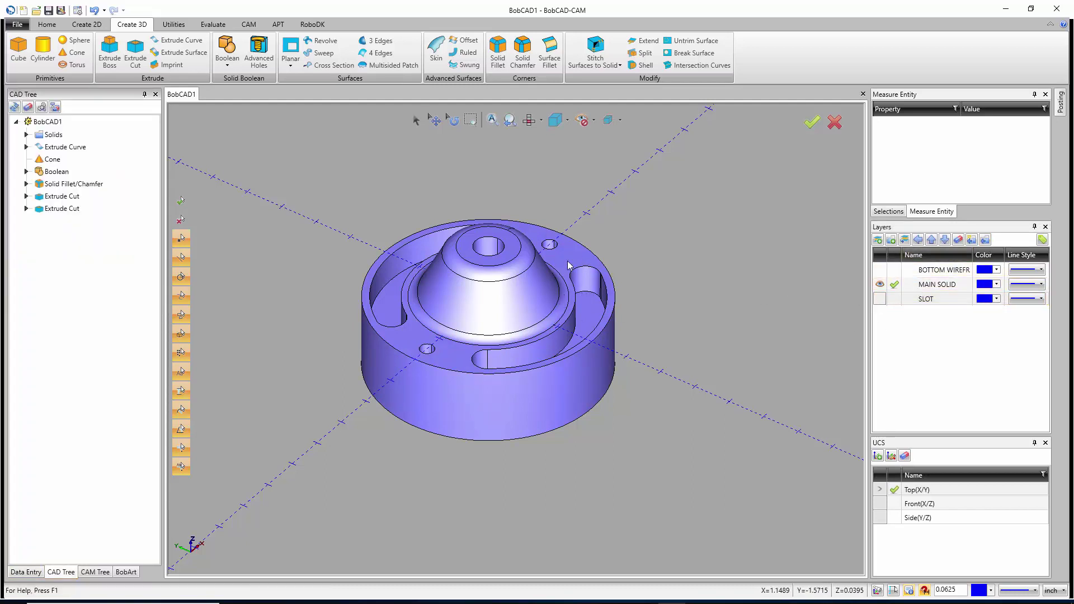
Start a Solid Chamfer with width 0.031 and select the inner, outer and rounded-end top edges of the negative-Y slot
{"action": "left_click", "coordinate": [521, 54]}
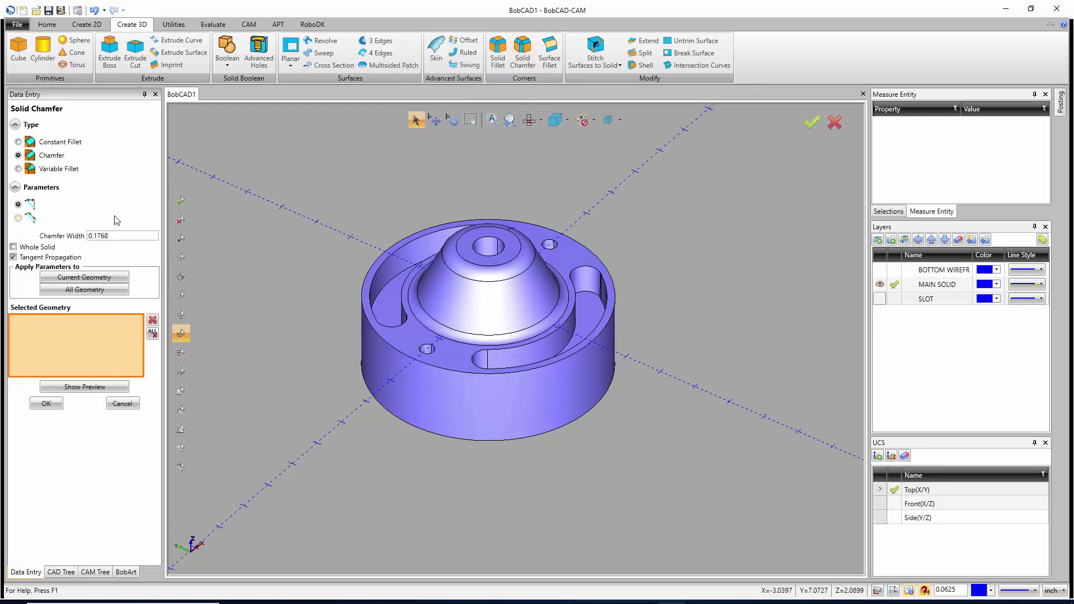
{"action": "left_click_drag", "start_coordinate": [114, 236], "coordinate": [91, 233]}
{"action": "key", "text": "BackSpace"}
{"action": "scroll", "coordinate": [451, 242], "scroll_direction": "up", "scroll_amount": 1}
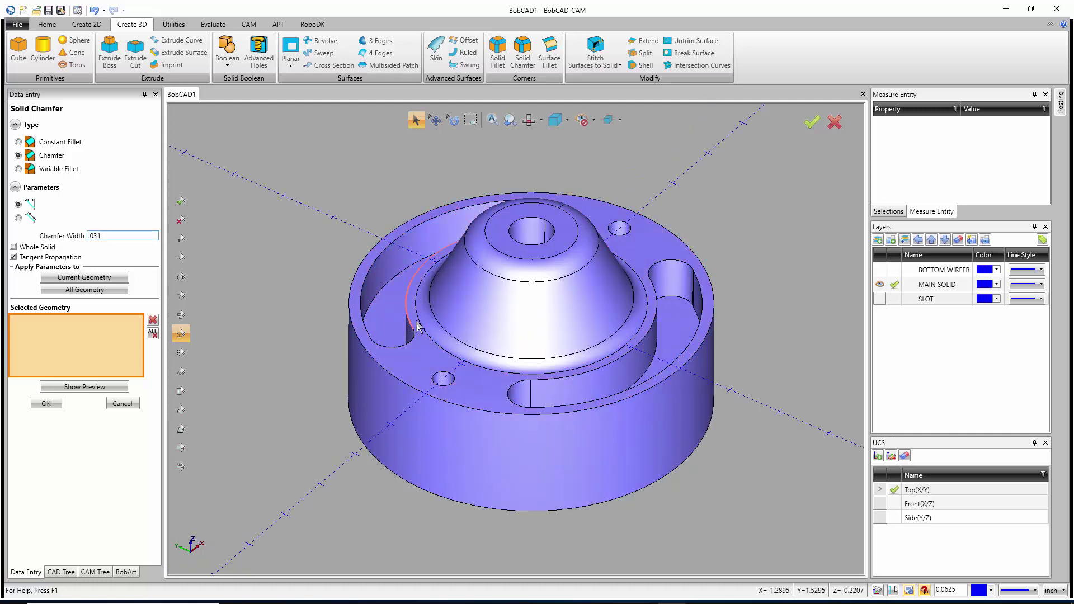
{"action": "left_click", "coordinate": [547, 384]}
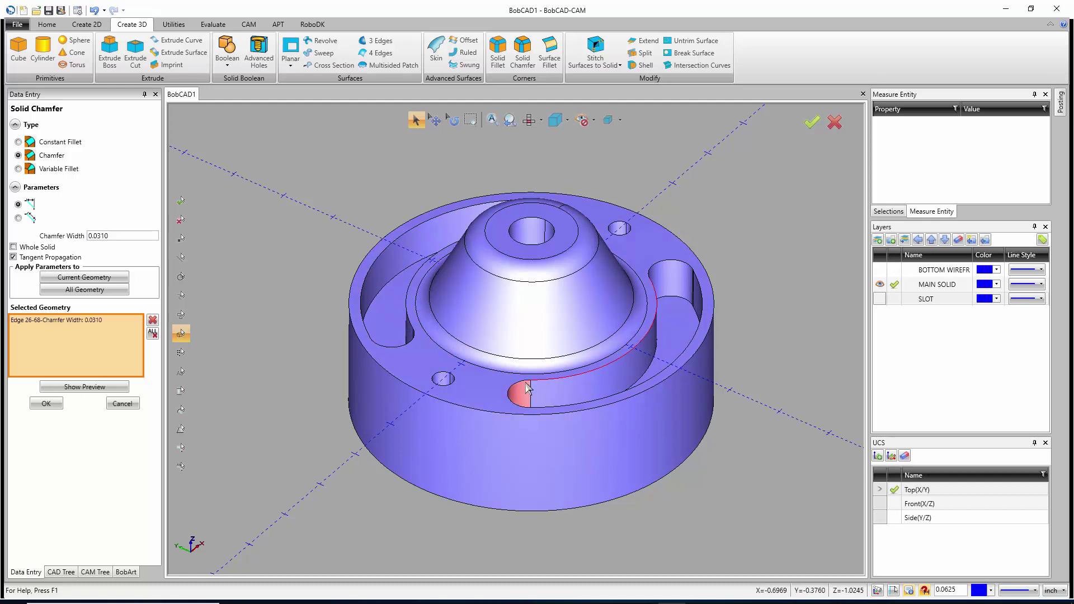
{"action": "left_click", "coordinate": [530, 392]}
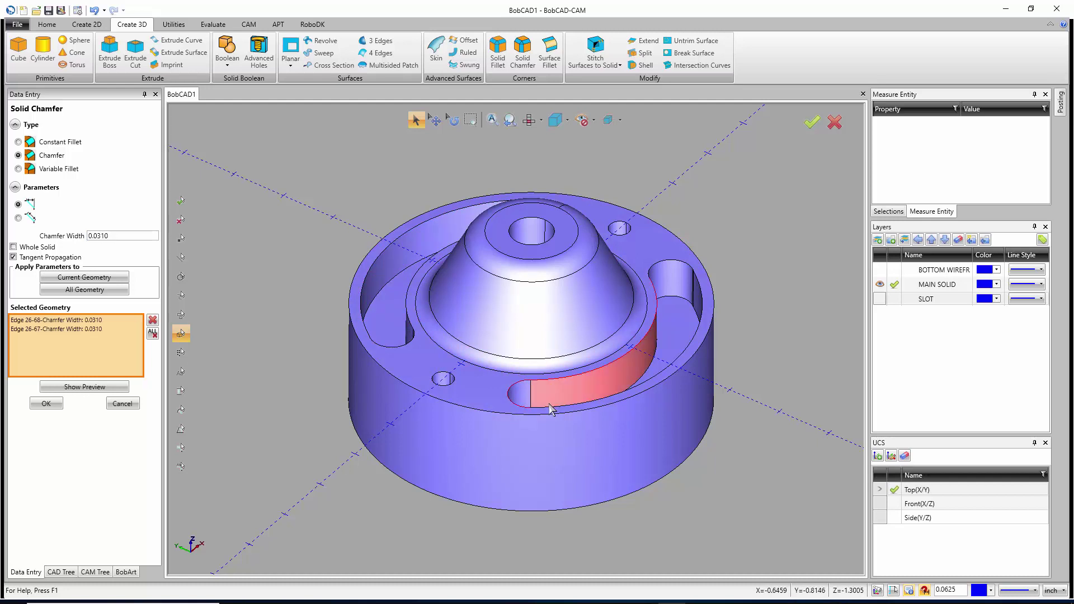
{"action": "left_click", "coordinate": [550, 408]}
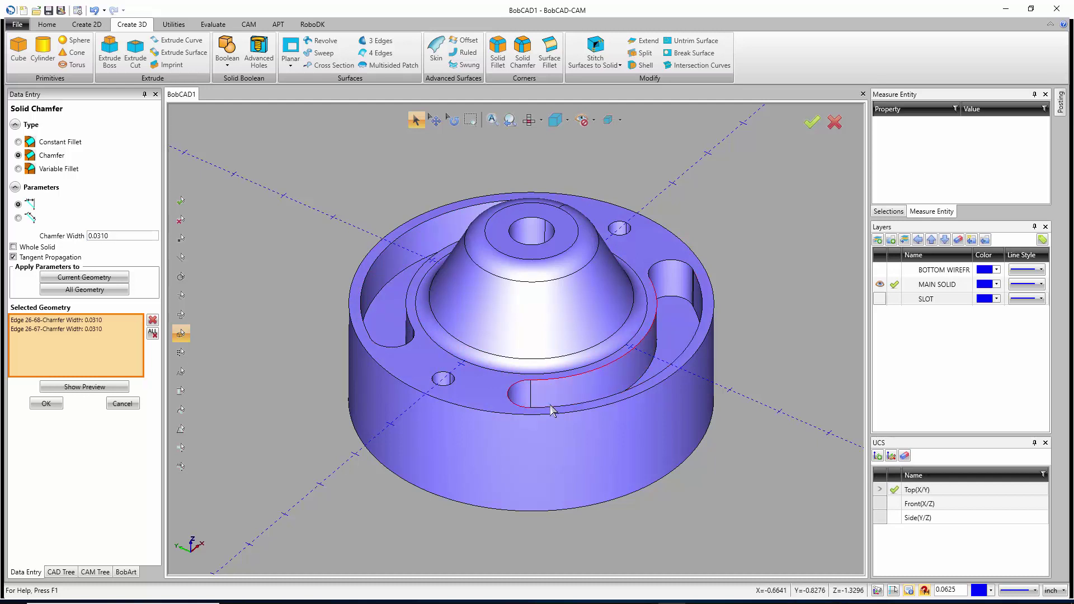
{"action": "left_click", "coordinate": [694, 274]}
Add the remaining short top edge segments at both ends of the negative-Y slot to the chamfer selection
{"action": "scroll", "coordinate": [685, 270], "scroll_direction": "up", "scroll_amount": 5}
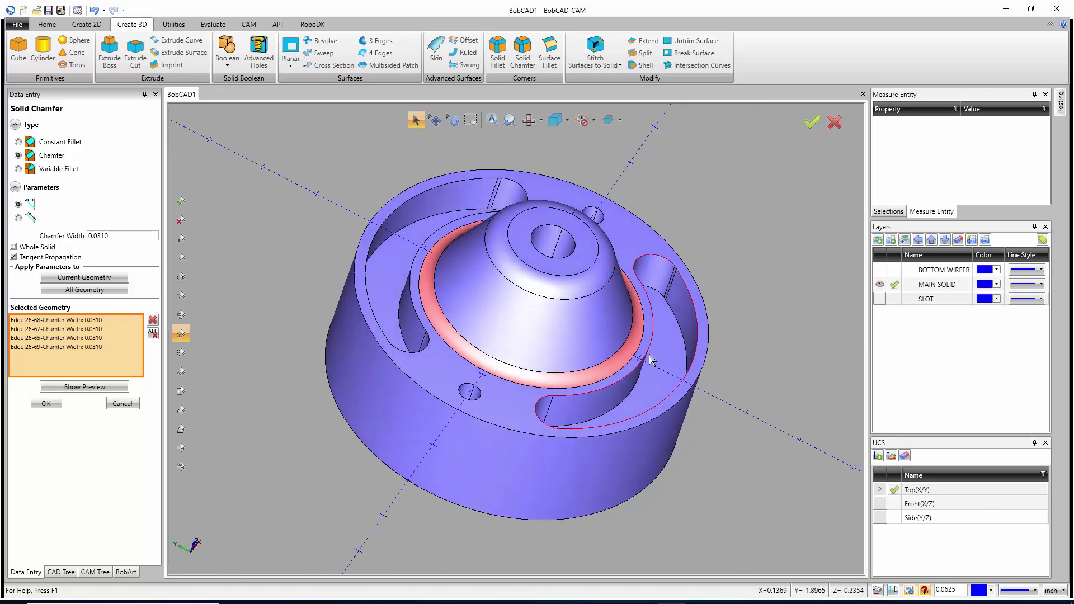
{"action": "scroll", "coordinate": [682, 268], "scroll_direction": "up", "scroll_amount": 2}
{"action": "scroll", "coordinate": [671, 270], "scroll_direction": "down", "scroll_amount": 3}
{"action": "left_click", "coordinate": [670, 271]}
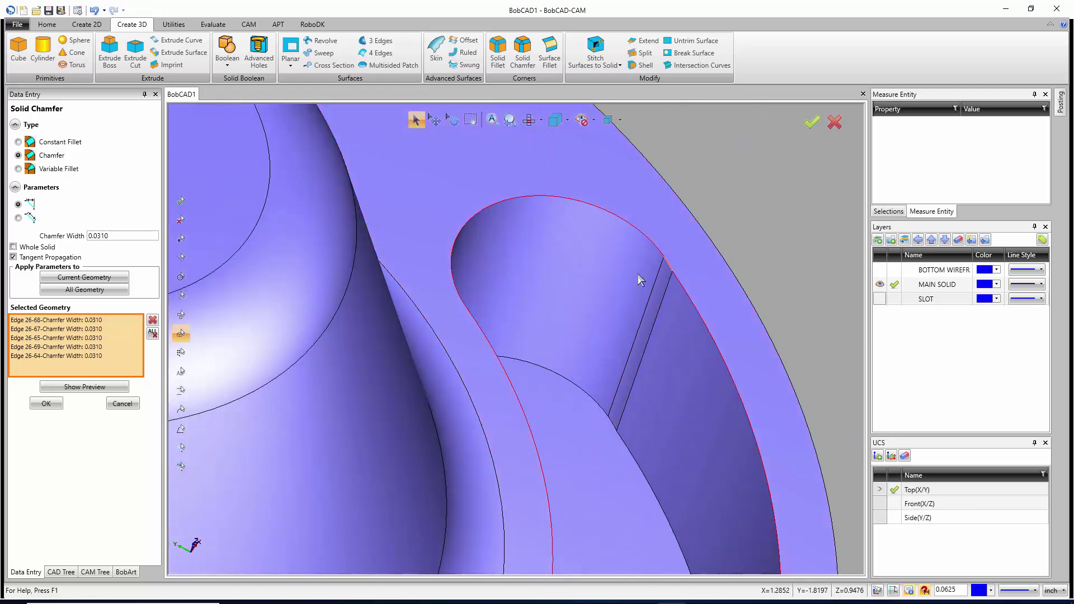
{"action": "scroll", "coordinate": [638, 278], "scroll_direction": "down", "scroll_amount": 2}
{"action": "scroll", "coordinate": [543, 423], "scroll_direction": "down", "scroll_amount": 3}
{"action": "scroll", "coordinate": [542, 422], "scroll_direction": "up", "scroll_amount": 6}
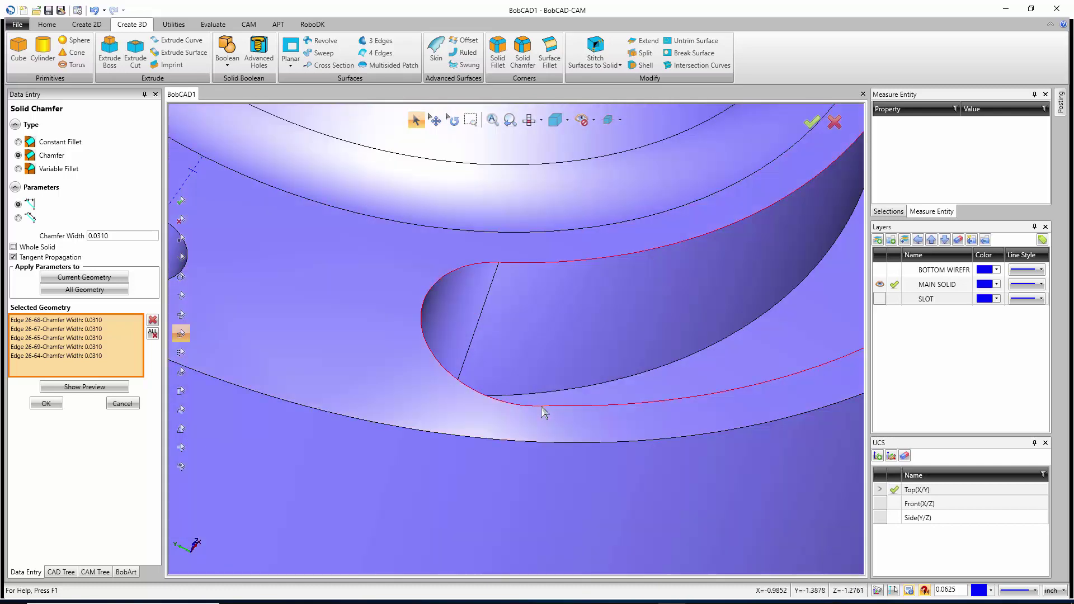
{"action": "left_click", "coordinate": [542, 413]}
{"action": "scroll", "coordinate": [541, 413], "scroll_direction": "down", "scroll_amount": 5}
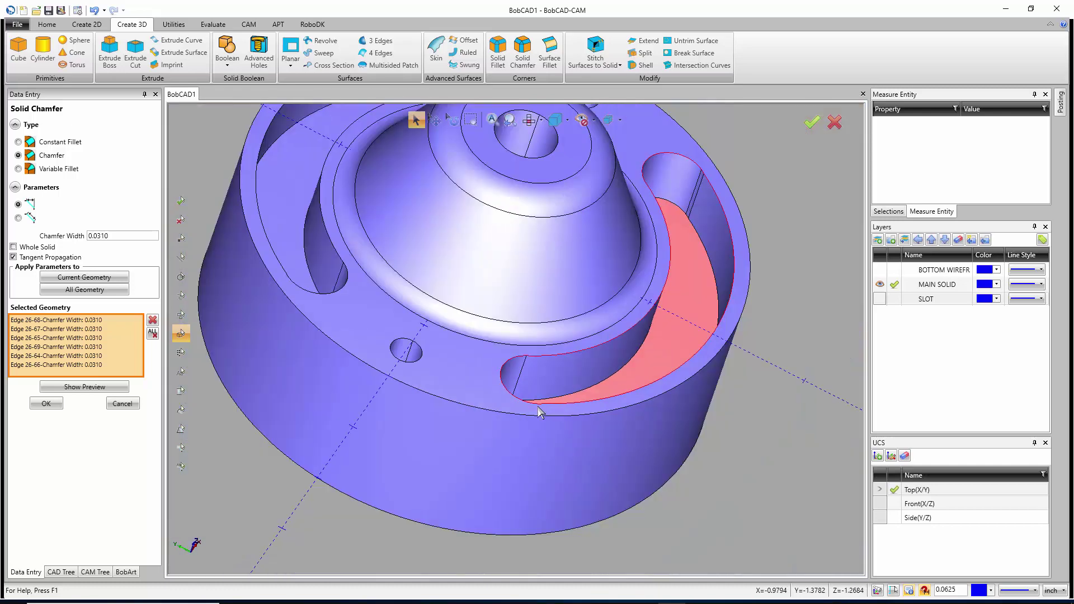
Add all the top edge segments of the opposite curved slot, including both rounded ends, to the chamfer selection
{"action": "left_click", "coordinate": [343, 262]}
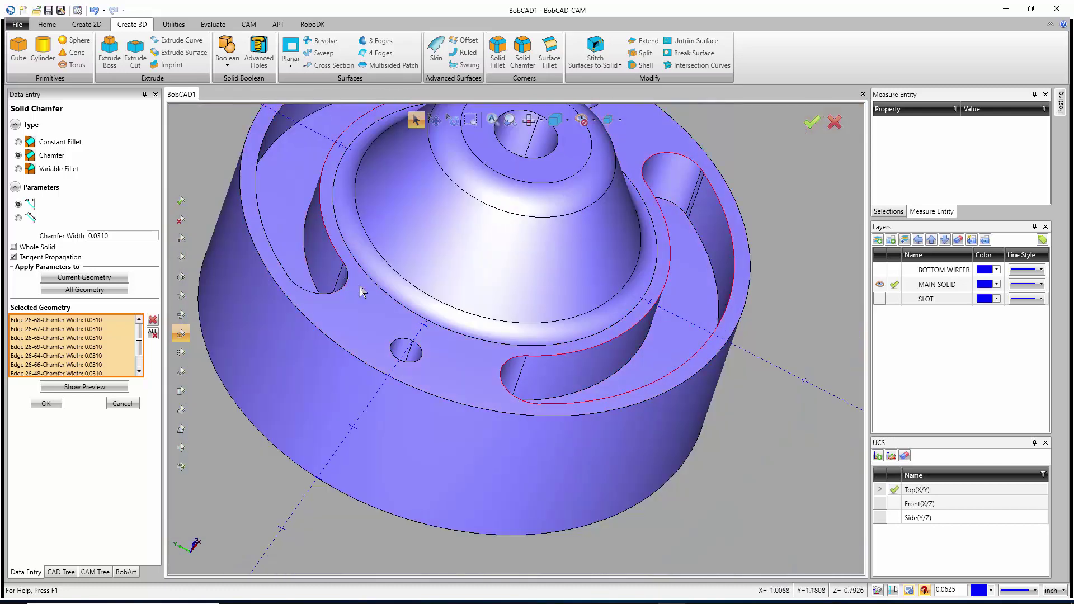
{"action": "middle_click_drag", "start_coordinate": [364, 292], "coordinate": [326, 305]}
{"action": "scroll", "coordinate": [325, 305], "scroll_direction": "up", "scroll_amount": 8}
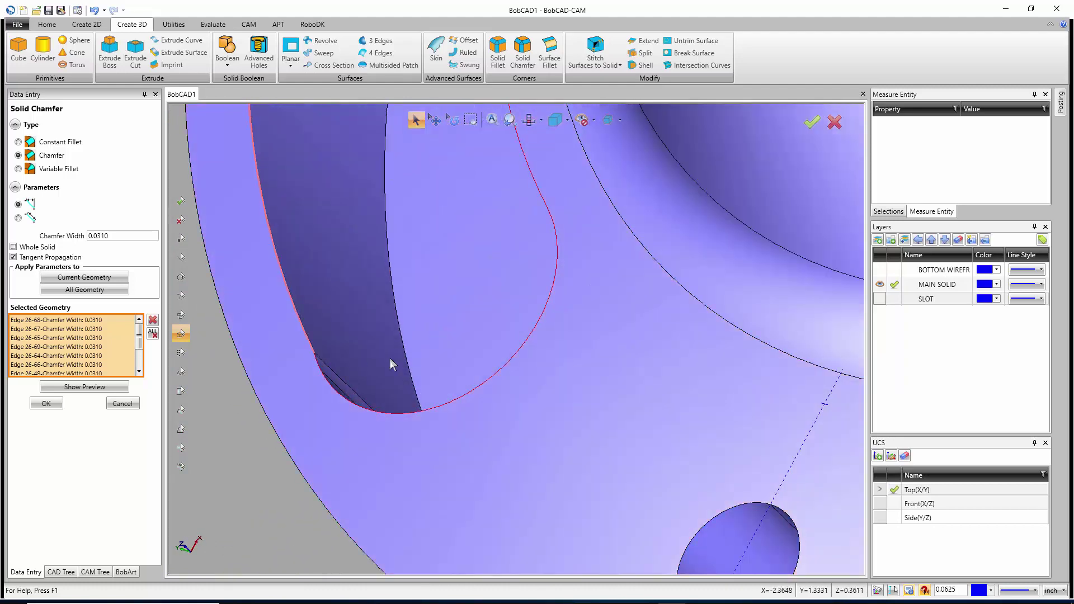
{"action": "scroll", "coordinate": [318, 360], "scroll_direction": "down", "scroll_amount": 5}
{"action": "scroll", "coordinate": [445, 312], "scroll_direction": "down", "scroll_amount": 5}
{"action": "middle_click_drag", "start_coordinate": [459, 305], "coordinate": [502, 313]}
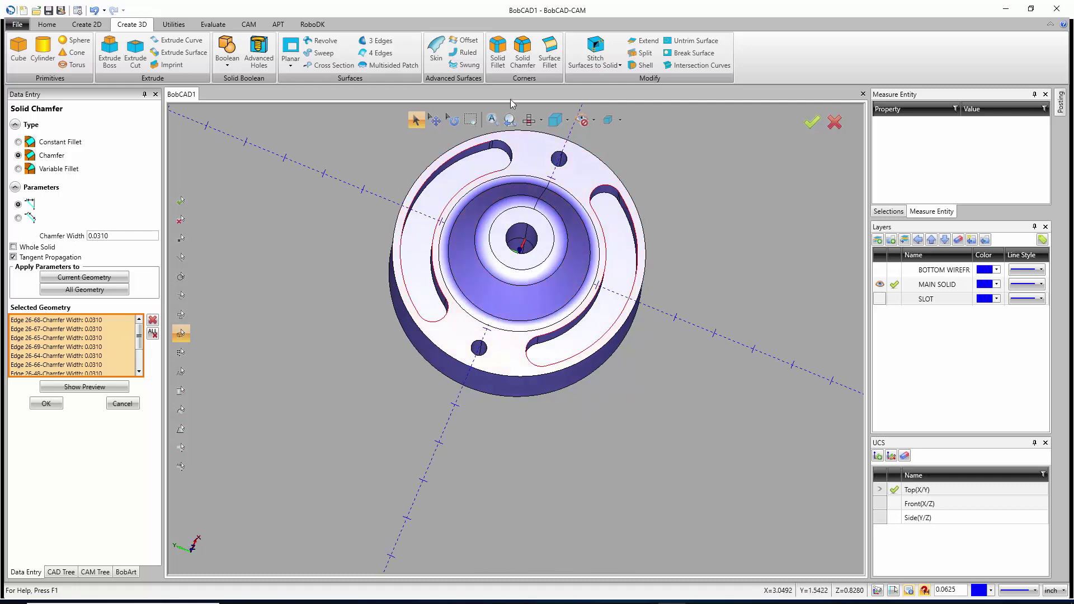
{"action": "scroll", "coordinate": [501, 150], "scroll_direction": "up", "scroll_amount": 5}
{"action": "scroll", "coordinate": [501, 150], "scroll_direction": "up", "scroll_amount": 3}
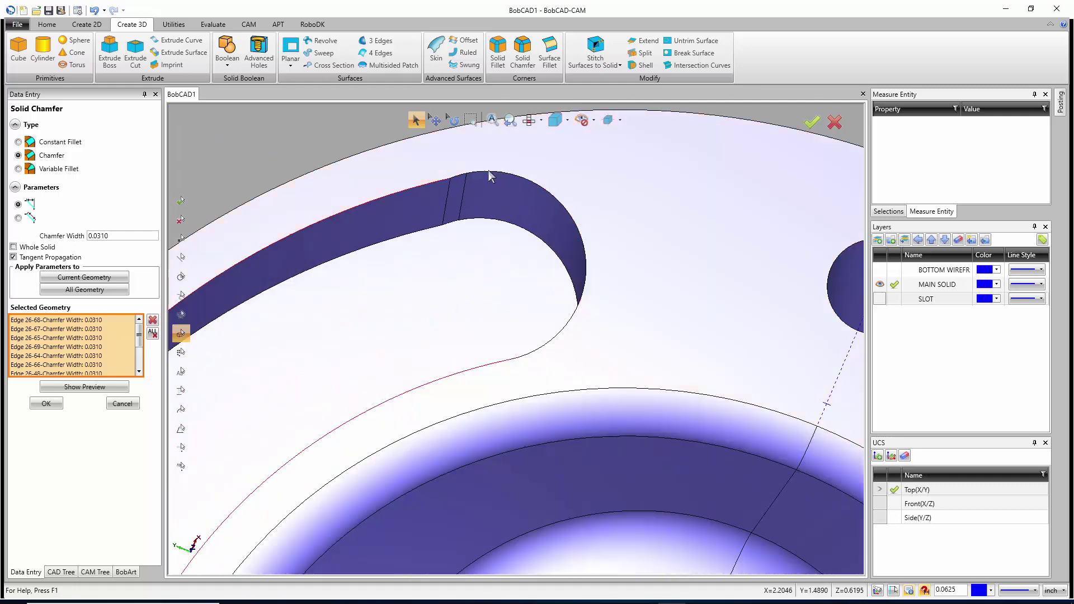
{"action": "scroll", "coordinate": [460, 182], "scroll_direction": "down", "scroll_amount": 6}
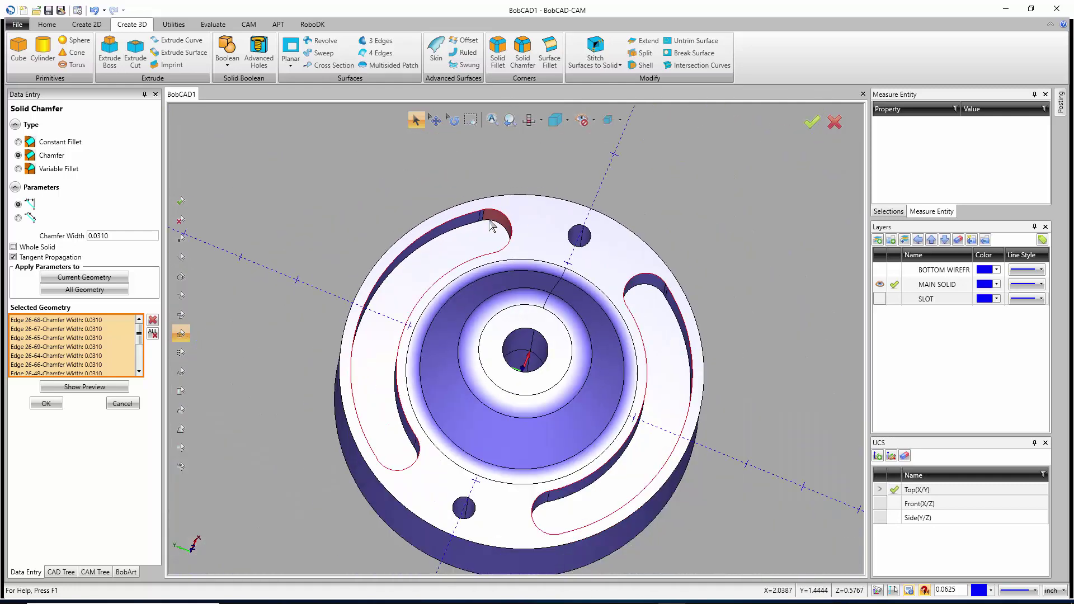
{"action": "middle_click_drag", "start_coordinate": [520, 313], "coordinate": [523, 351]}
{"action": "scroll", "coordinate": [522, 351], "scroll_direction": "up", "scroll_amount": 4}
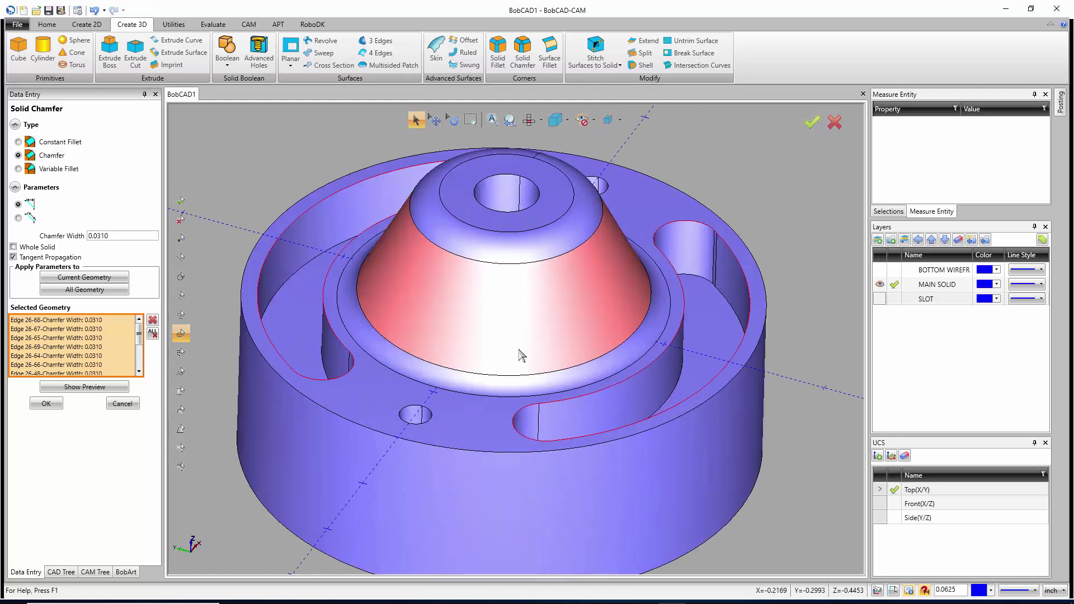
Preview the 0.031 chamfer on both curved slots and hide the preview again
{"action": "left_click", "coordinate": [87, 387]}
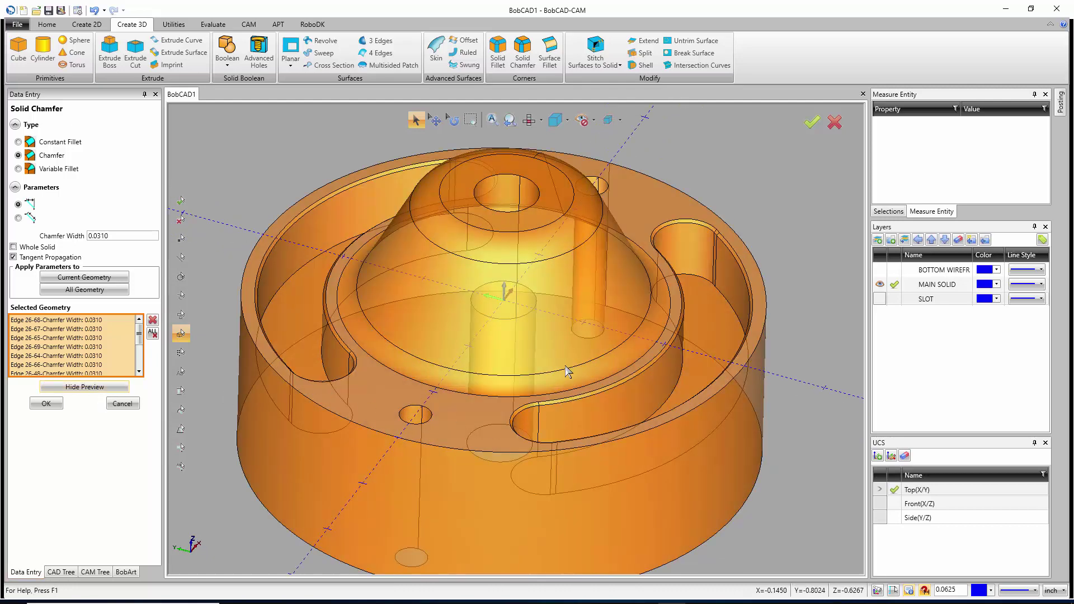
{"action": "mouse_move", "coordinate": [511, 391]}
{"action": "middle_mouse_down"}
{"action": "mouse_move", "coordinate": [535, 412]}
{"action": "mouse_move", "coordinate": [515, 398]}
{"action": "middle_mouse_up"}
{"action": "left_click", "coordinate": [78, 387]}
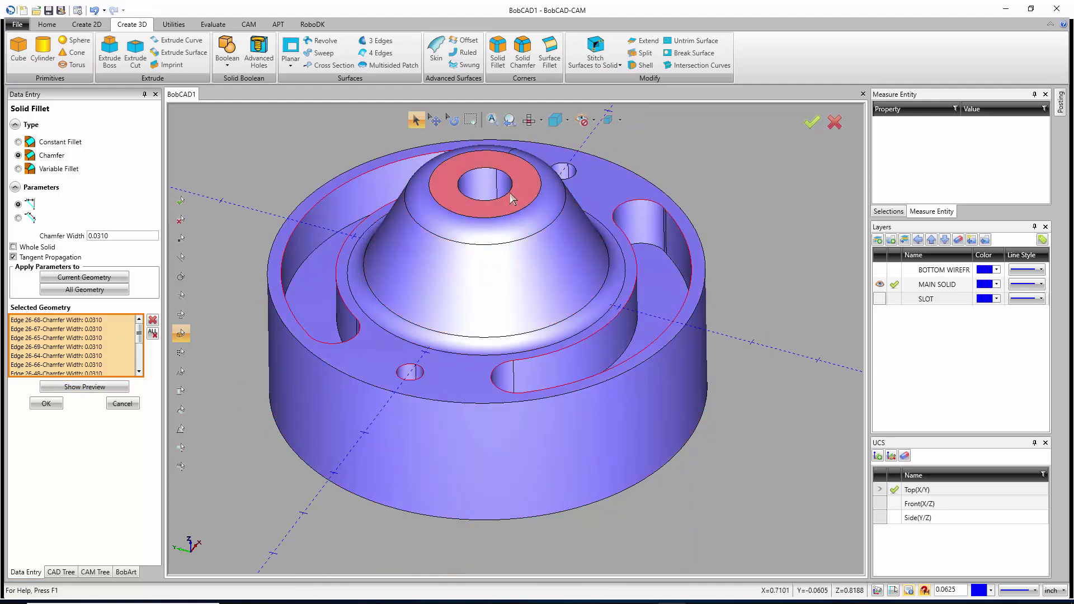
Add the top edges of the centre hole and both small holes to the chamfer, preview it and apply it
{"action": "left_click", "coordinate": [571, 178]}
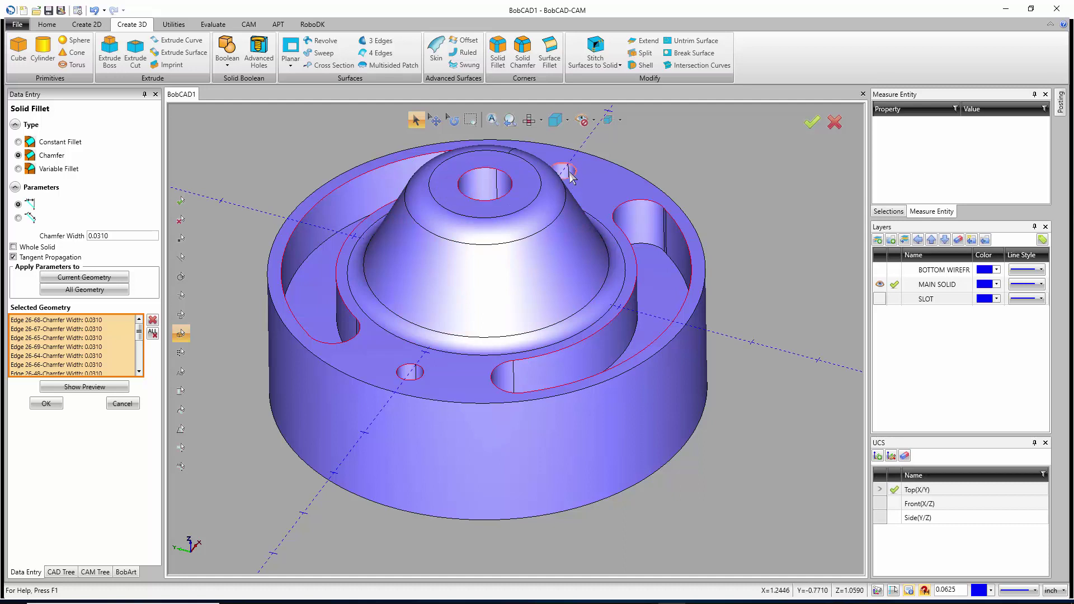
{"action": "left_click", "coordinate": [97, 389]}
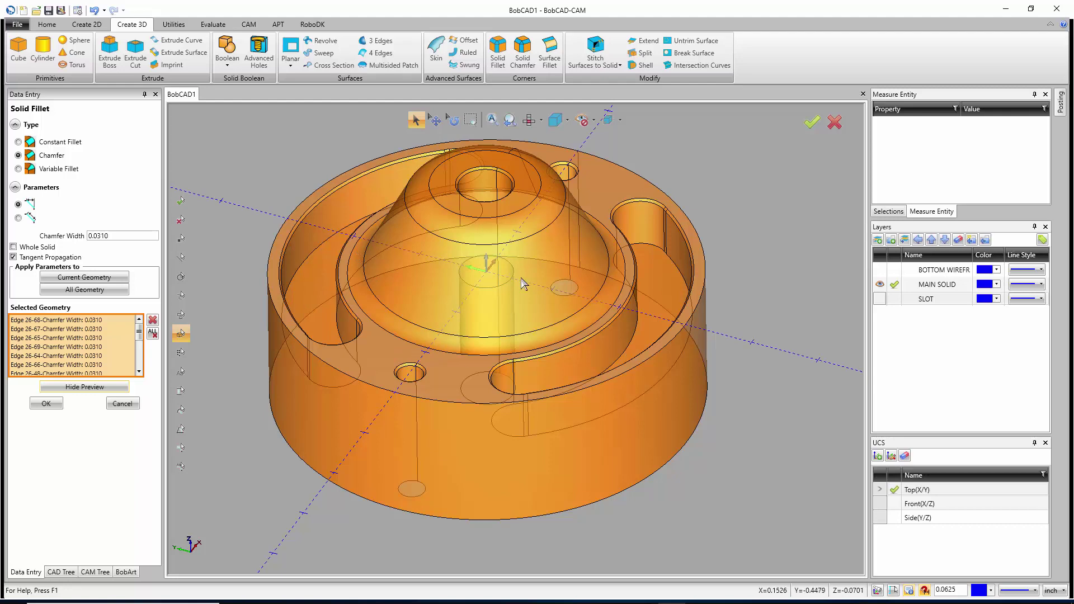
{"action": "left_click", "coordinate": [49, 408]}
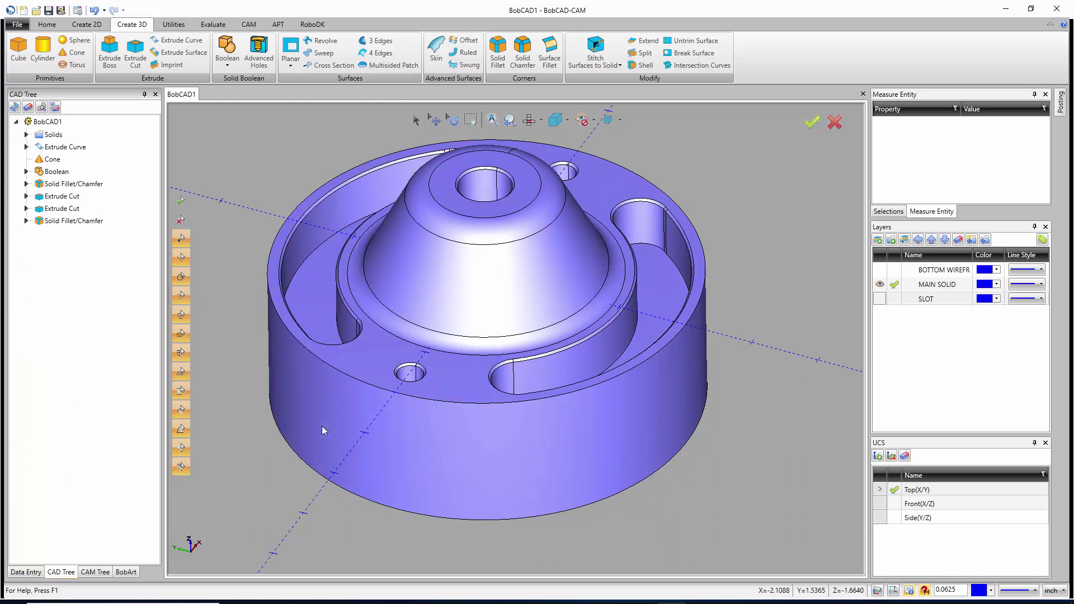
Create a torus with major radius 3, minor radius 0.15 and its origin at X 0, Y 0, Z -0.875
{"action": "left_click", "coordinate": [75, 66]}
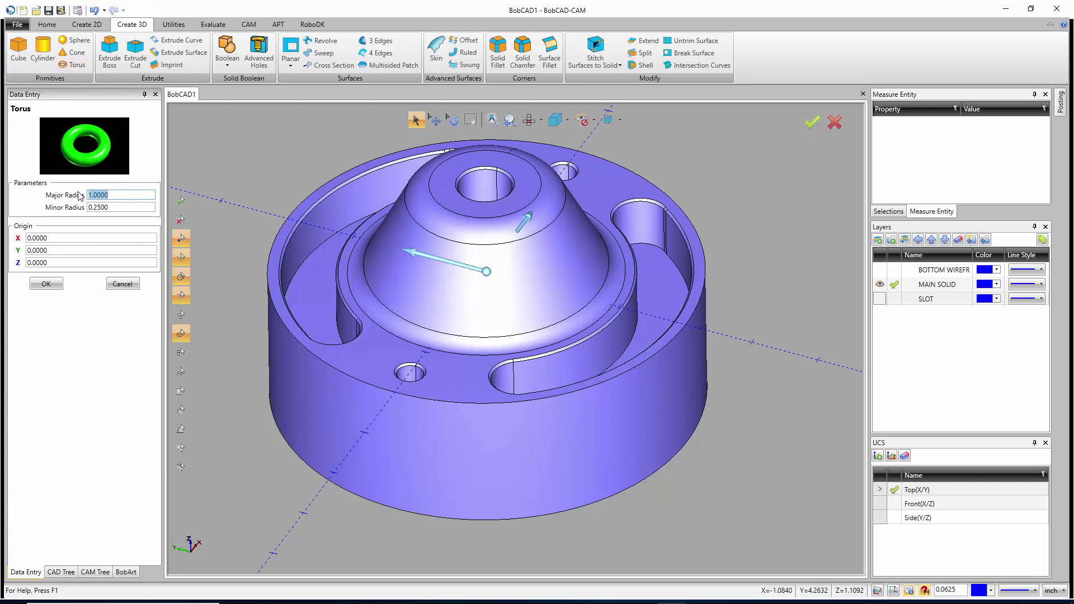
{"action": "type", "text": "3"}
{"action": "left_click", "coordinate": [114, 208]}
{"action": "double_click", "coordinate": [102, 206]}
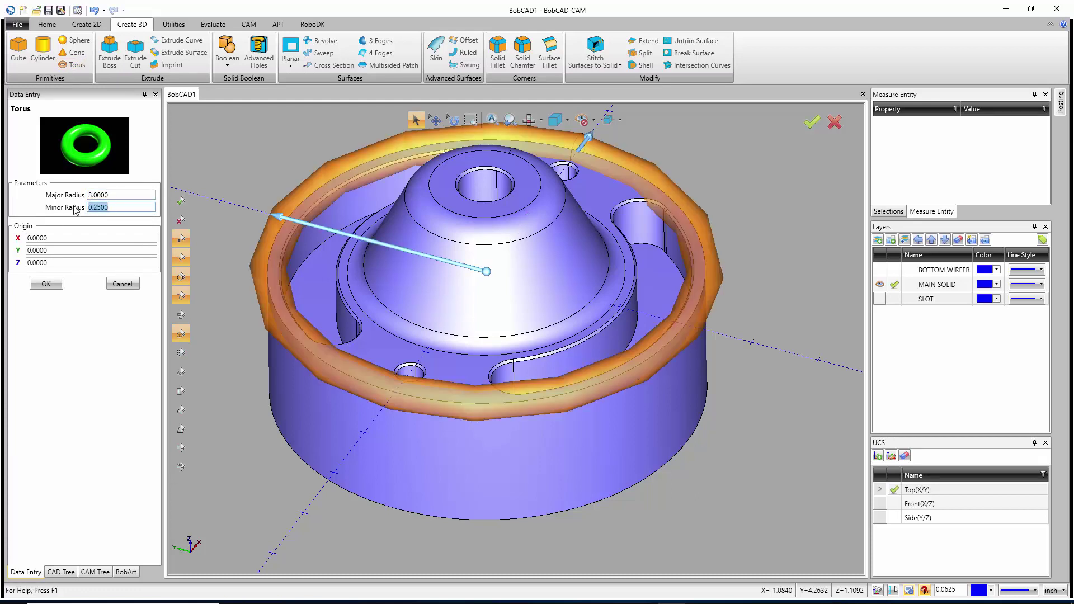
{"action": "type", "text": ".15"}
{"action": "left_click", "coordinate": [112, 194]}
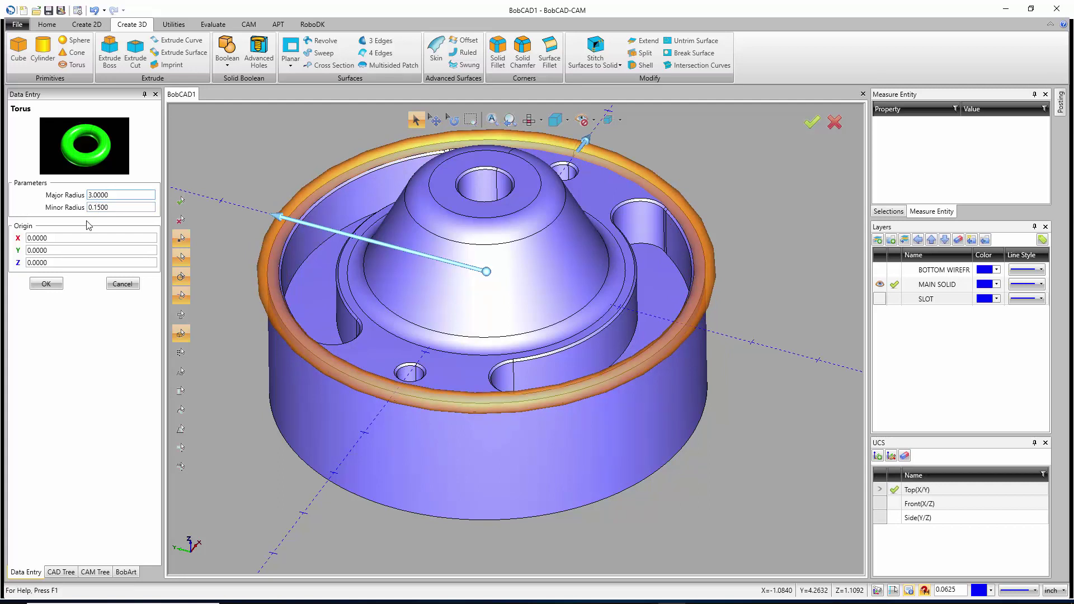
{"action": "left_click", "coordinate": [66, 263]}
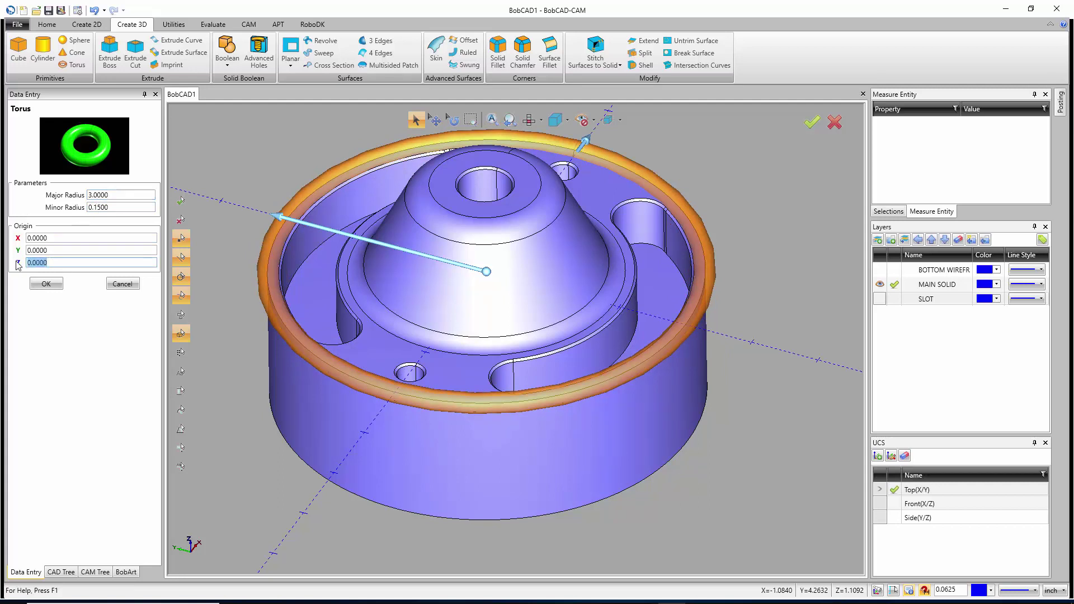
{"action": "type", "text": "-.875"}
{"action": "key", "text": "Tab"}
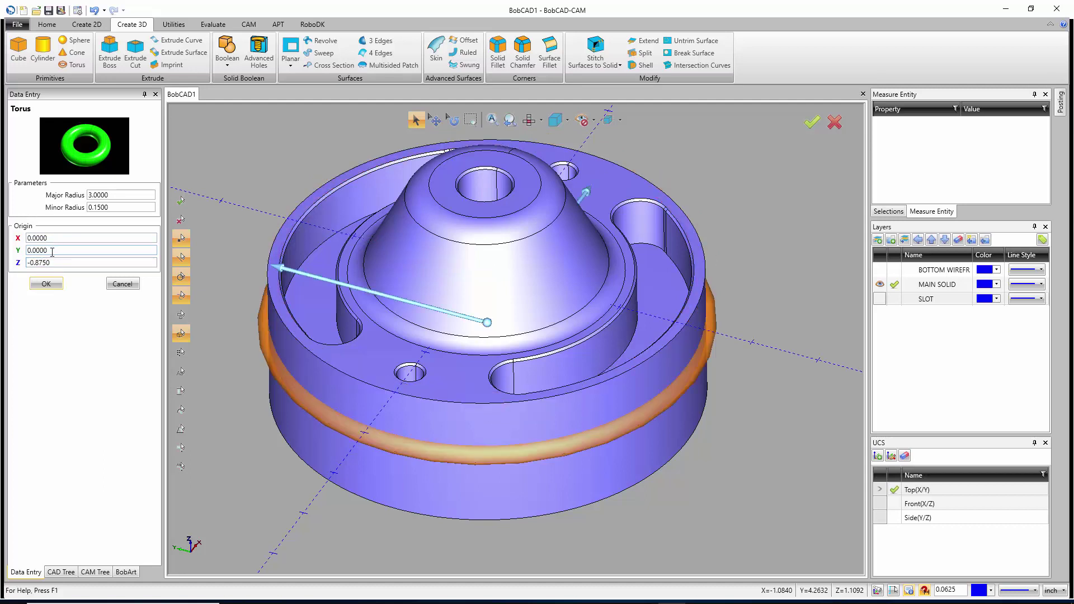
{"action": "left_click", "coordinate": [50, 286]}
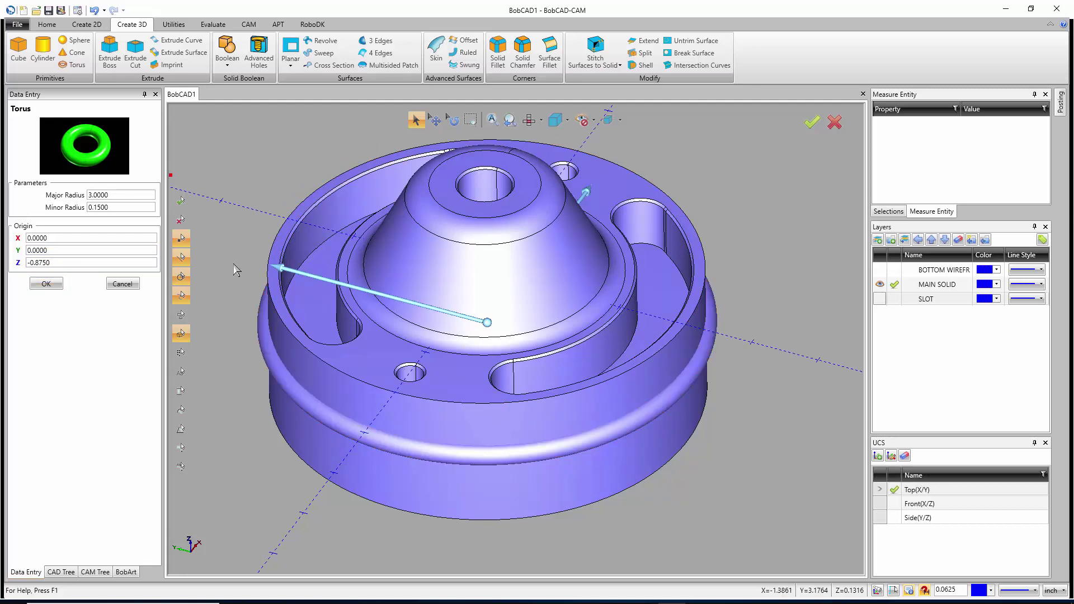
Create a second torus of the same size with its origin at Z -1.25
{"action": "left_click_drag", "start_coordinate": [66, 261], "coordinate": [28, 263]}
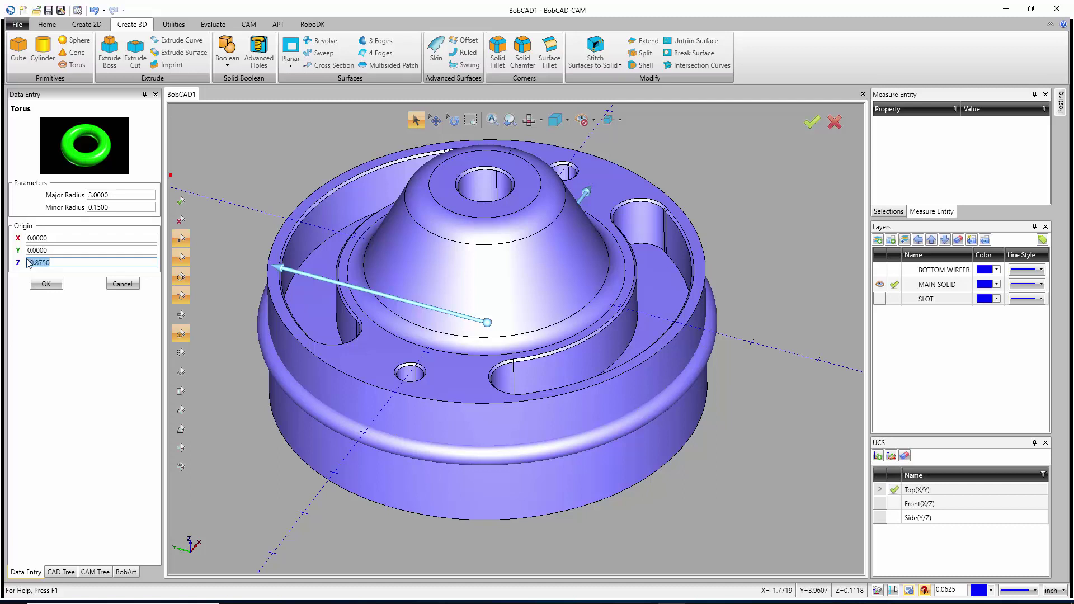
{"action": "key", "text": "BackSpace"}
{"action": "key", "text": "Tab"}
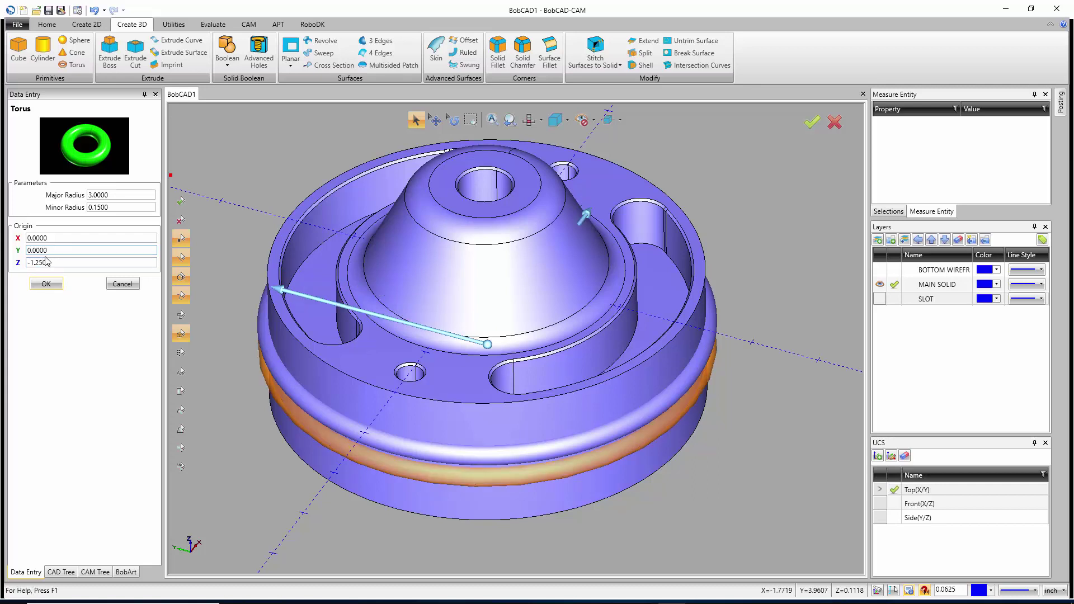
{"action": "left_click", "coordinate": [44, 284]}
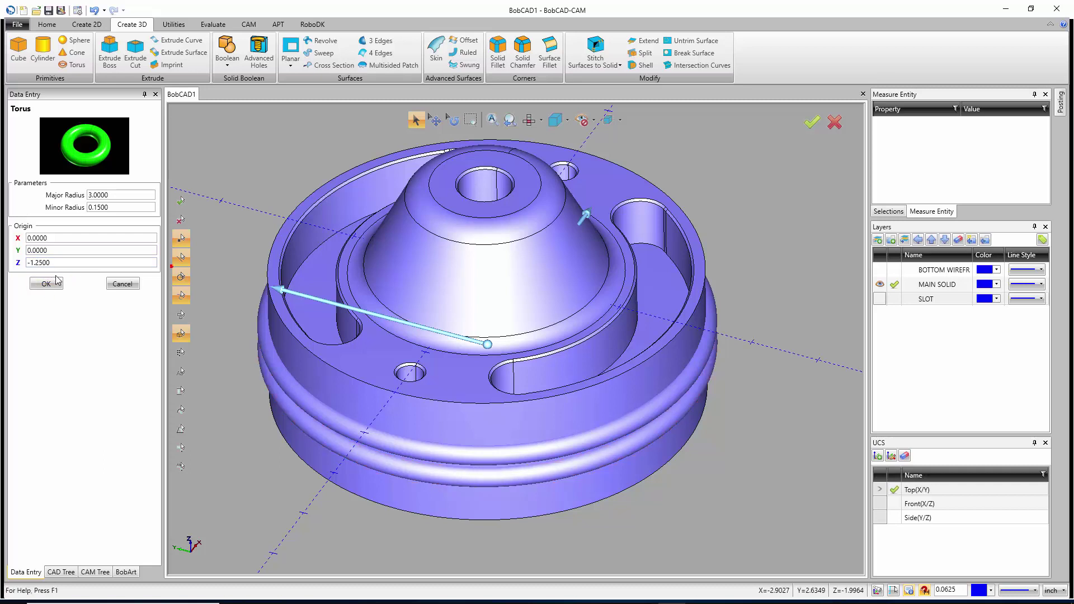
Create a third torus of the same size with its origin at Z -1.625 and close the Torus command
{"action": "left_click_drag", "start_coordinate": [57, 264], "coordinate": [16, 273]}
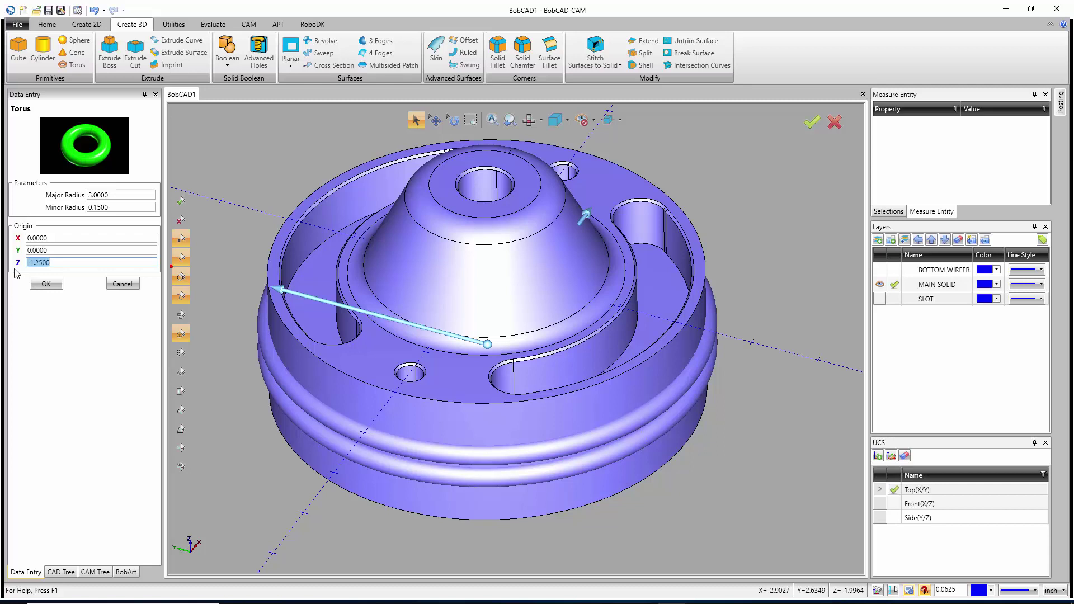
{"action": "type", "text": "-1.625"}
{"action": "left_click", "coordinate": [64, 250]}
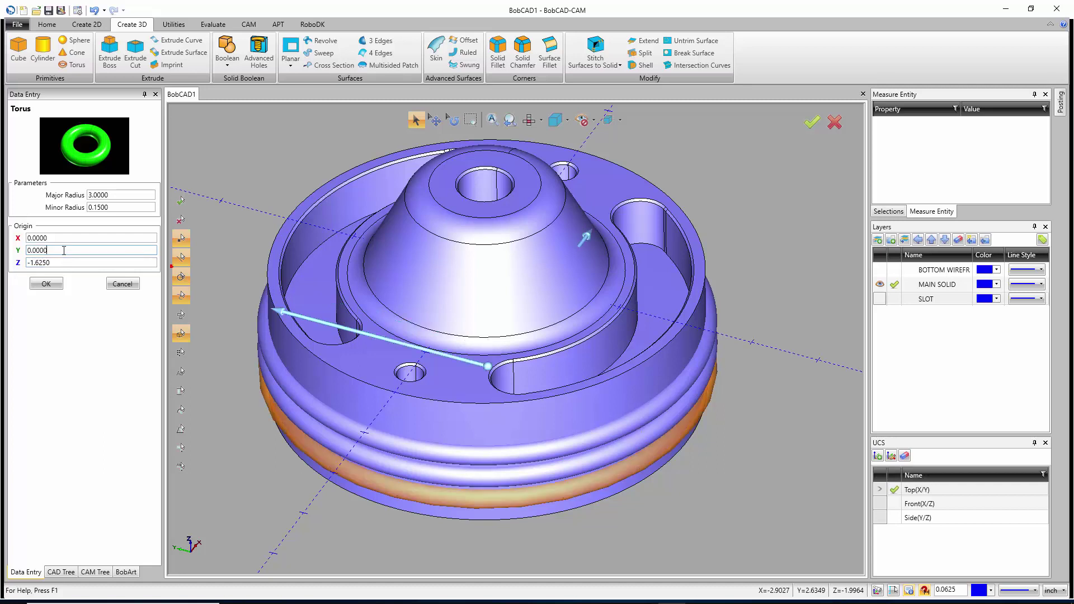
{"action": "left_click", "coordinate": [46, 285]}
{"action": "left_click", "coordinate": [114, 285]}
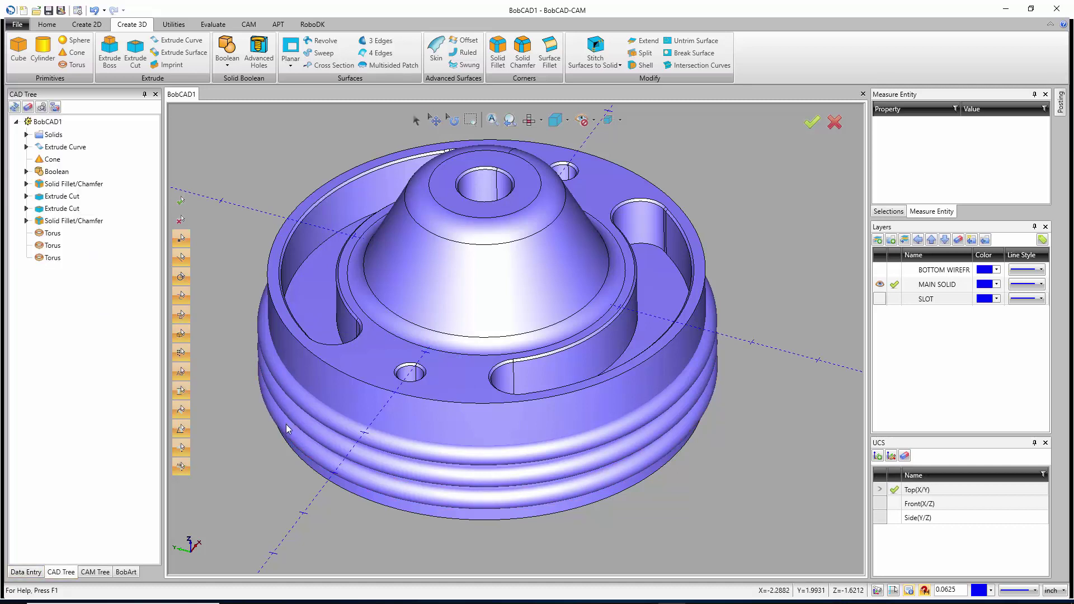
Subtract the three tori from the main solid with a Boolean to cut the side grooves, and close the command
{"action": "left_click", "coordinate": [227, 51]}
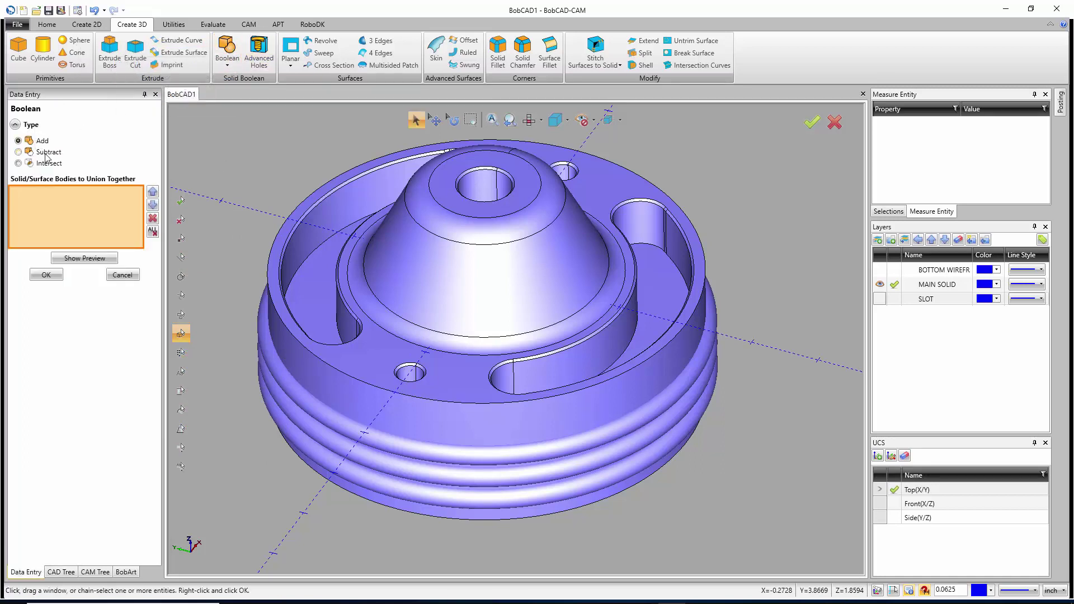
{"action": "left_click", "coordinate": [46, 154]}
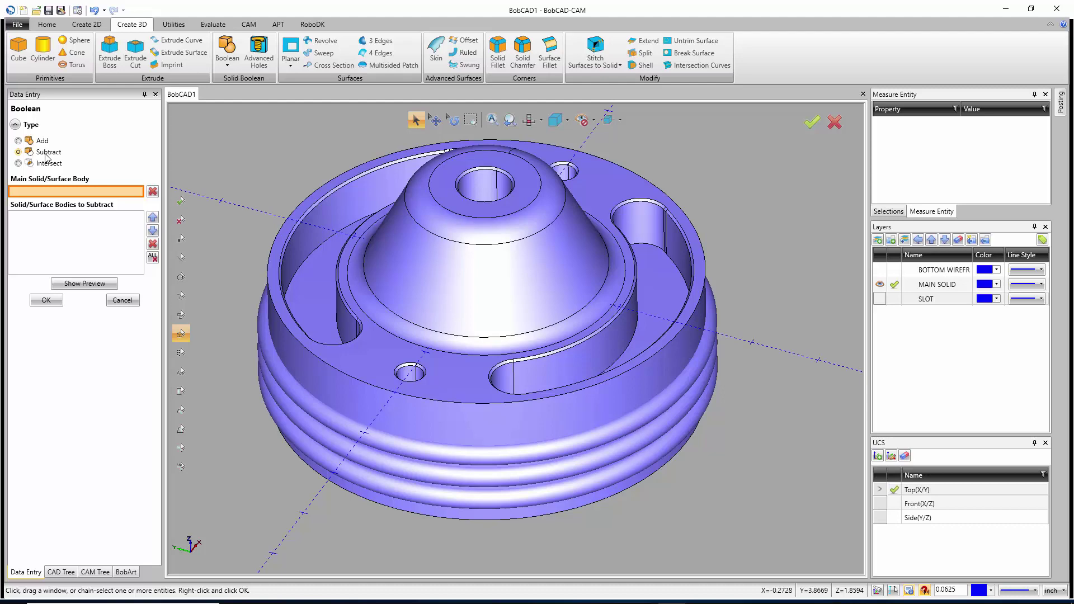
{"action": "left_click", "coordinate": [462, 271]}
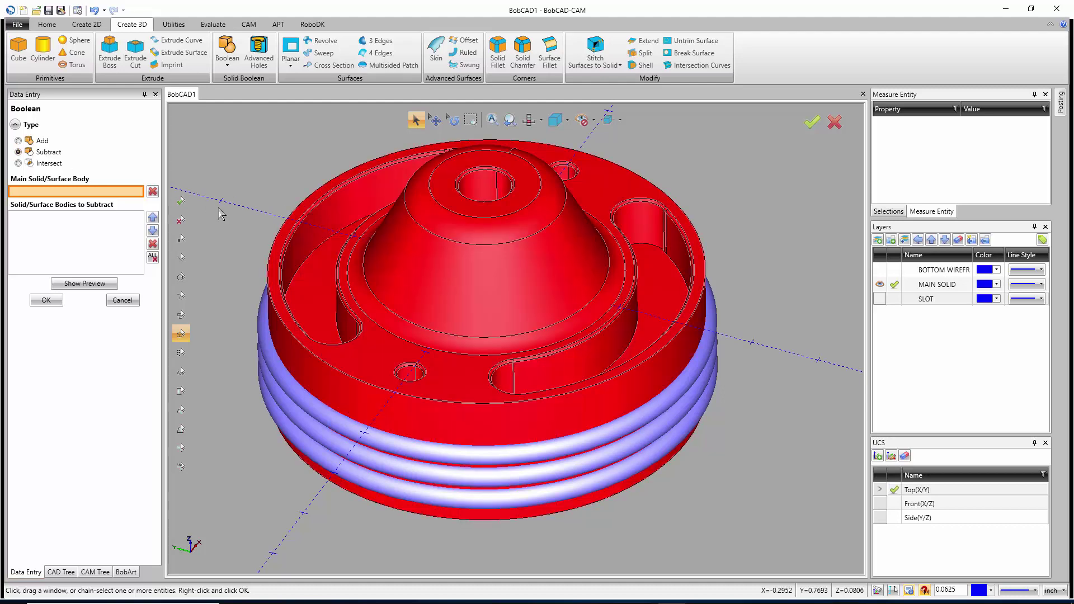
{"action": "left_click", "coordinate": [270, 361]}
{"action": "left_click", "coordinate": [269, 386]}
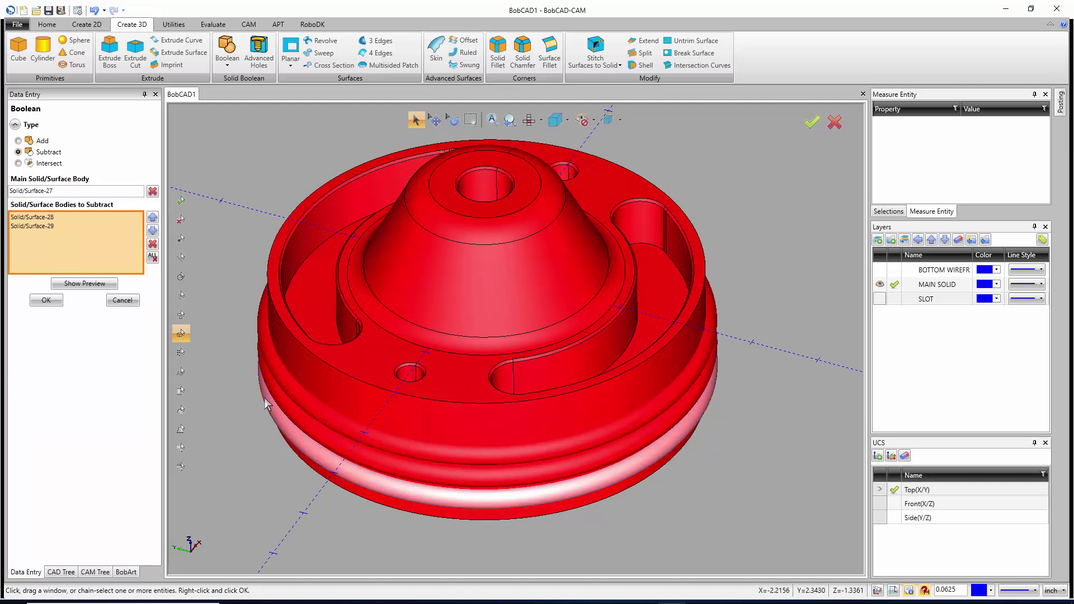
{"action": "left_click", "coordinate": [267, 404]}
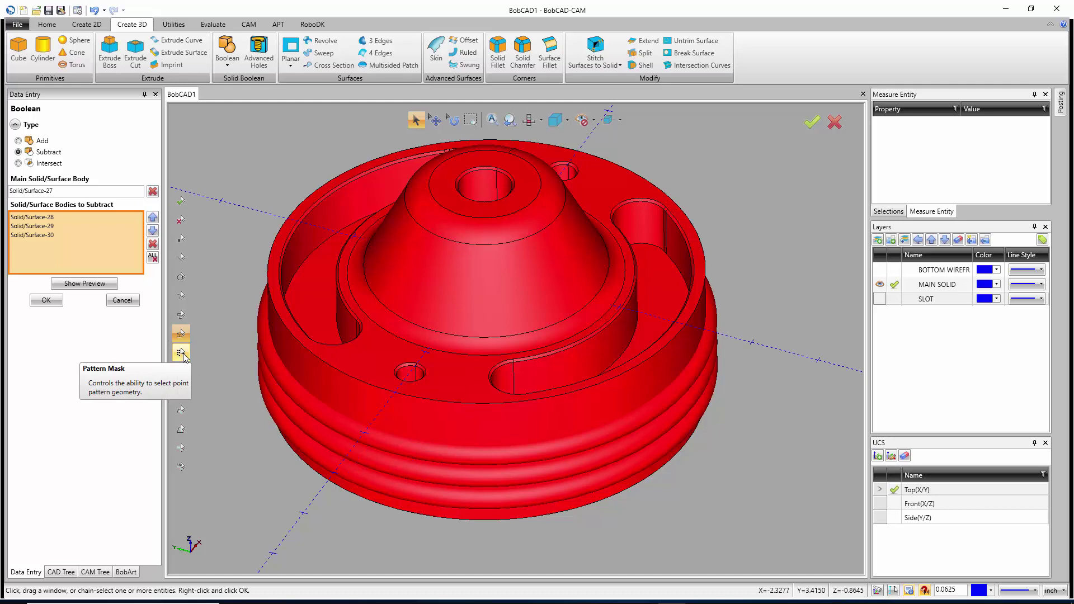
{"action": "left_click", "coordinate": [88, 284]}
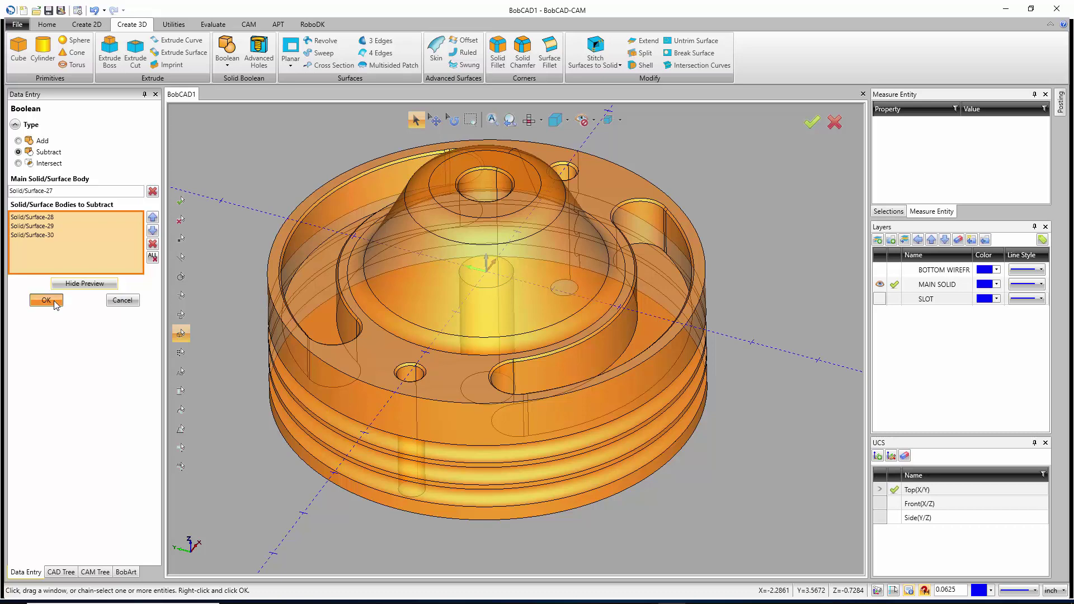
{"action": "left_click", "coordinate": [121, 301]}
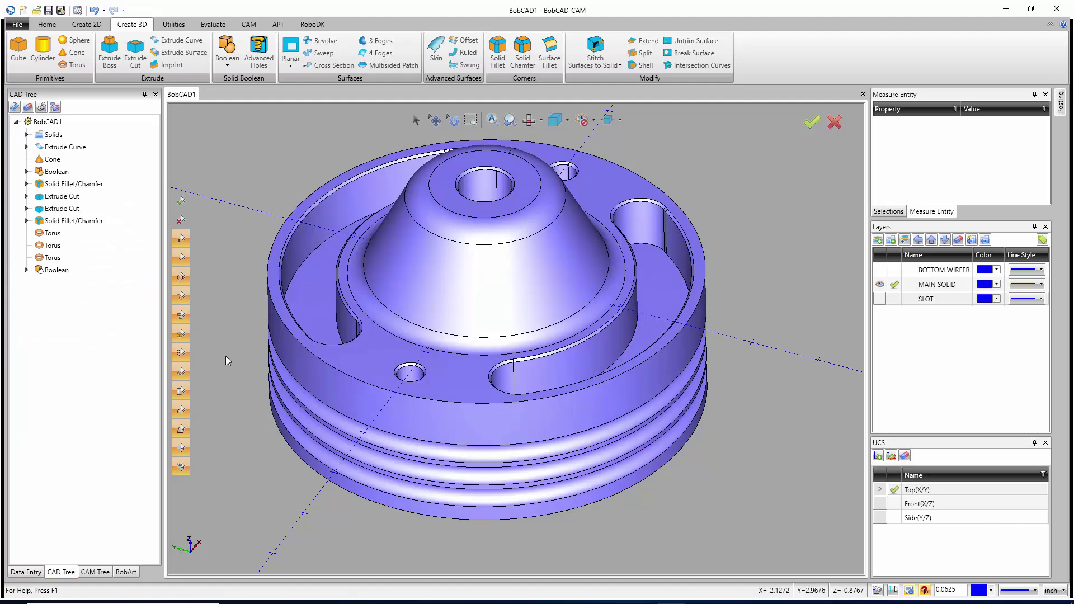
Start a full circle by its centre with a radius of 2.8
{"action": "scroll", "coordinate": [442, 384], "scroll_direction": "down", "scroll_amount": 4}
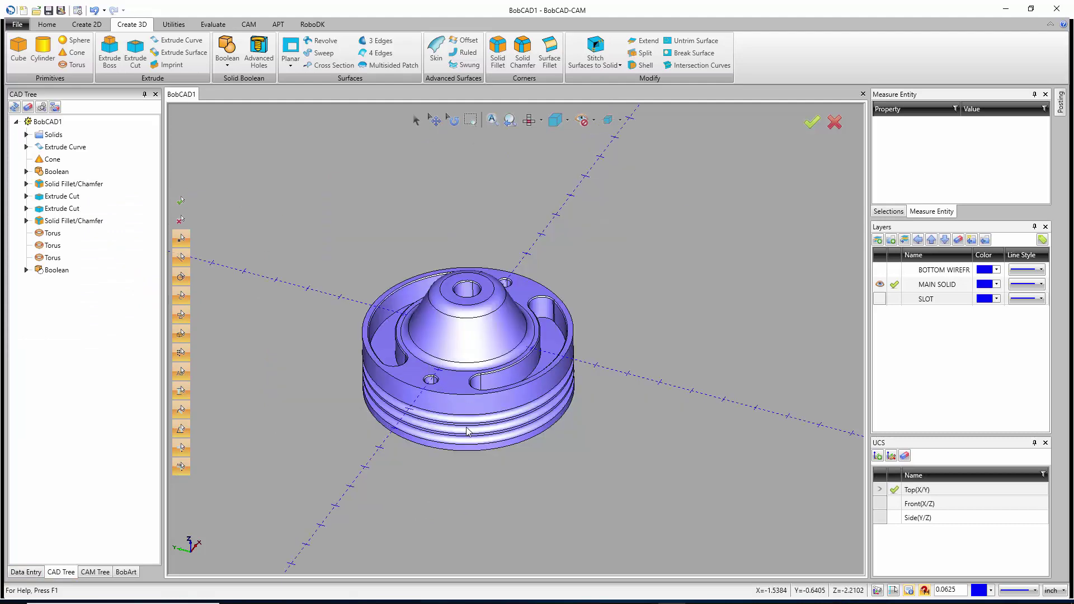
{"action": "middle_click_drag", "start_coordinate": [442, 366], "coordinate": [435, 313]}
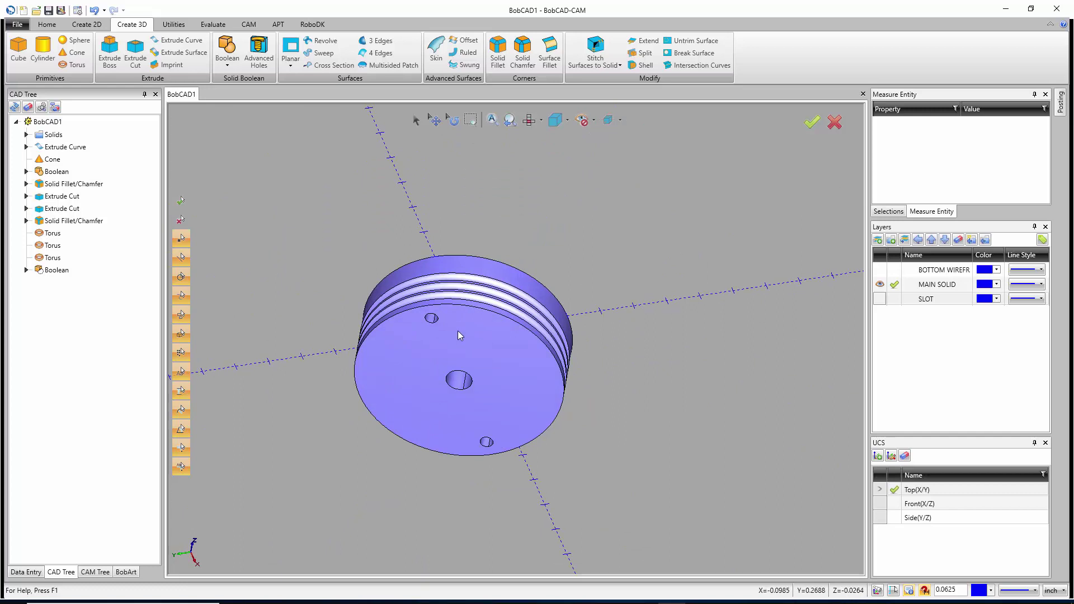
{"action": "left_click", "coordinate": [88, 25]}
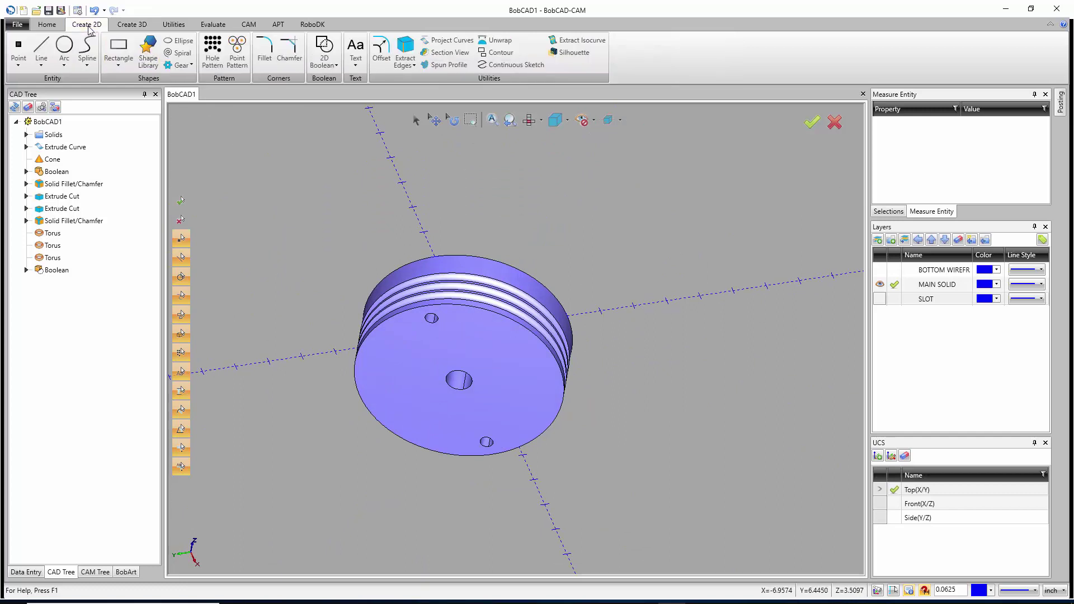
{"action": "left_click", "coordinate": [66, 53]}
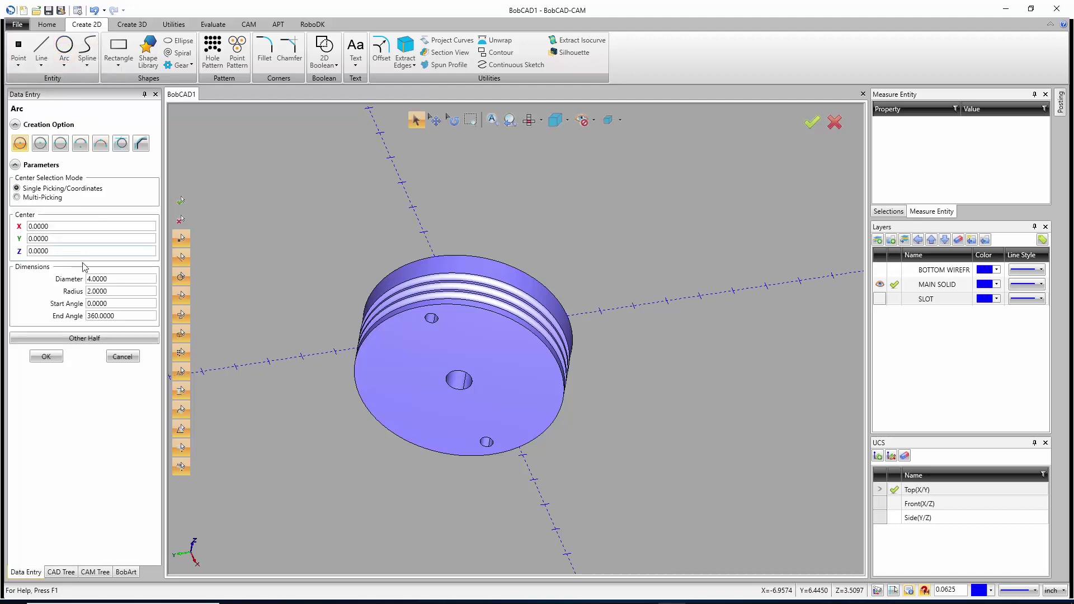
{"action": "left_click_drag", "start_coordinate": [117, 292], "coordinate": [58, 295]}
{"action": "type", "text": "2.8"}
{"action": "left_click", "coordinate": [114, 277]}
{"action": "middle_click_drag", "start_coordinate": [425, 229], "coordinate": [454, 288]}
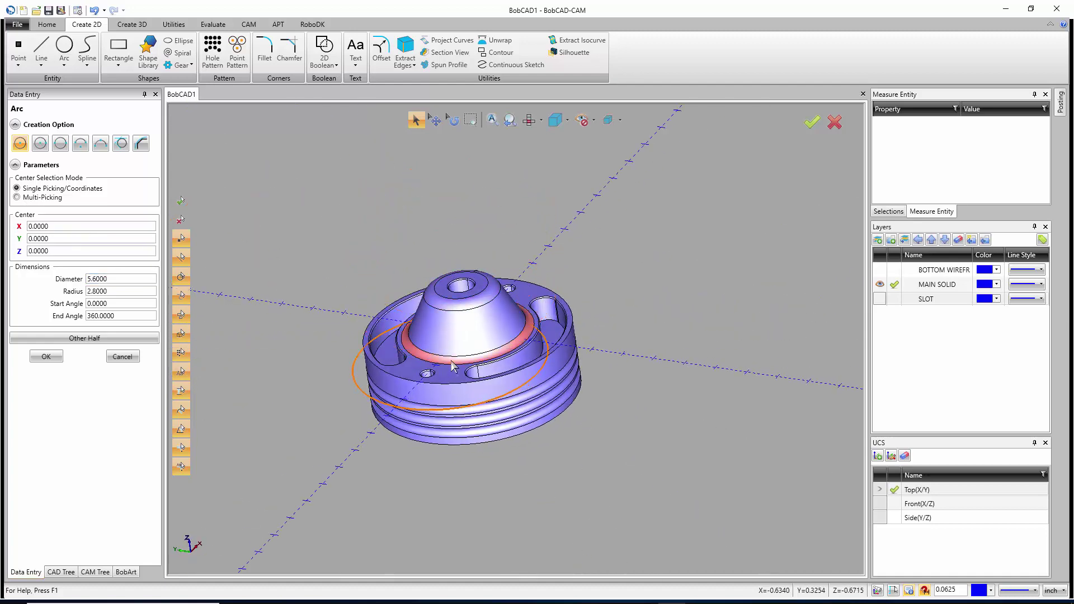
{"action": "left_click", "coordinate": [320, 340]}
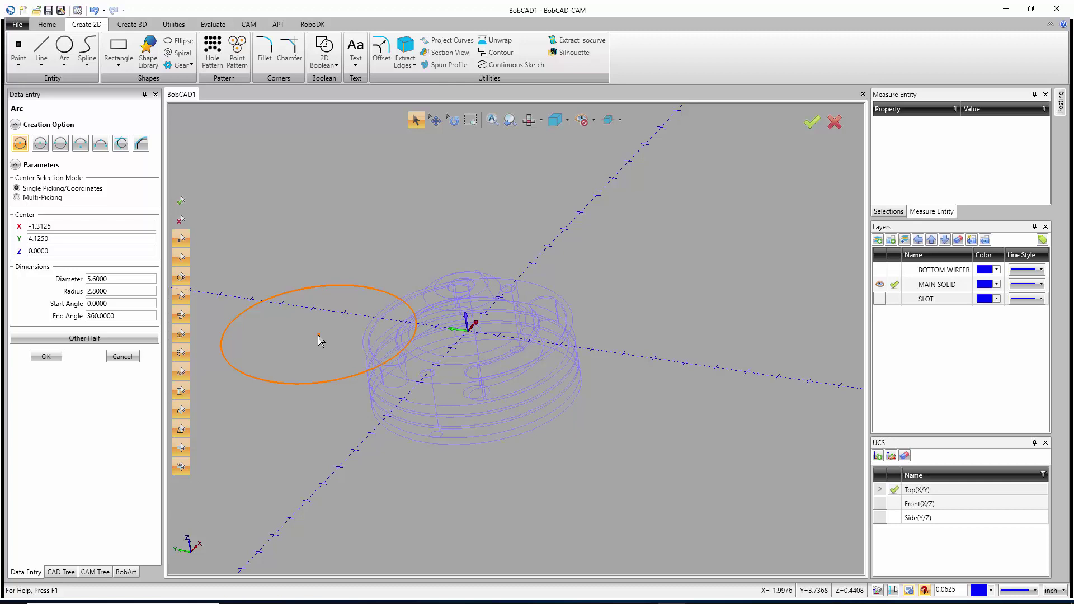
{"action": "left_click", "coordinate": [318, 338]}
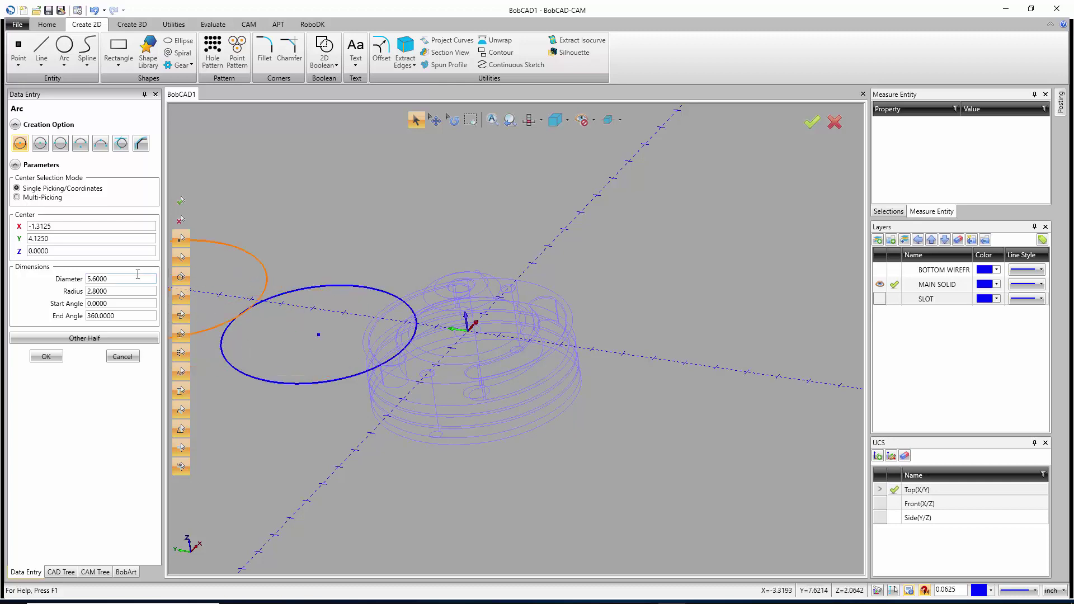
Create the radius 2.8 circle centred at X 0, Y 0, Z -1 and close the Arc command
{"action": "left_click_drag", "start_coordinate": [56, 226], "coordinate": [22, 255]}
{"action": "type", "text": "0"}
{"action": "left_click", "coordinate": [63, 239]}
{"action": "type", "text": "0"}
{"action": "left_click", "coordinate": [65, 252]}
{"action": "type", "text": "-"}
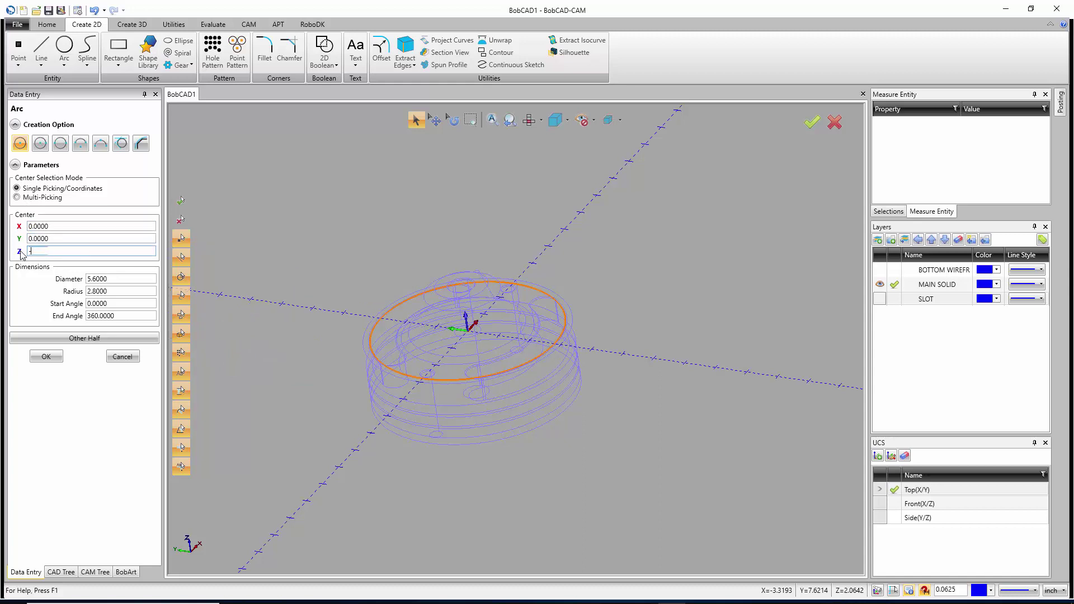
{"action": "type", "text": "1"}
{"action": "left_click", "coordinate": [52, 239]}
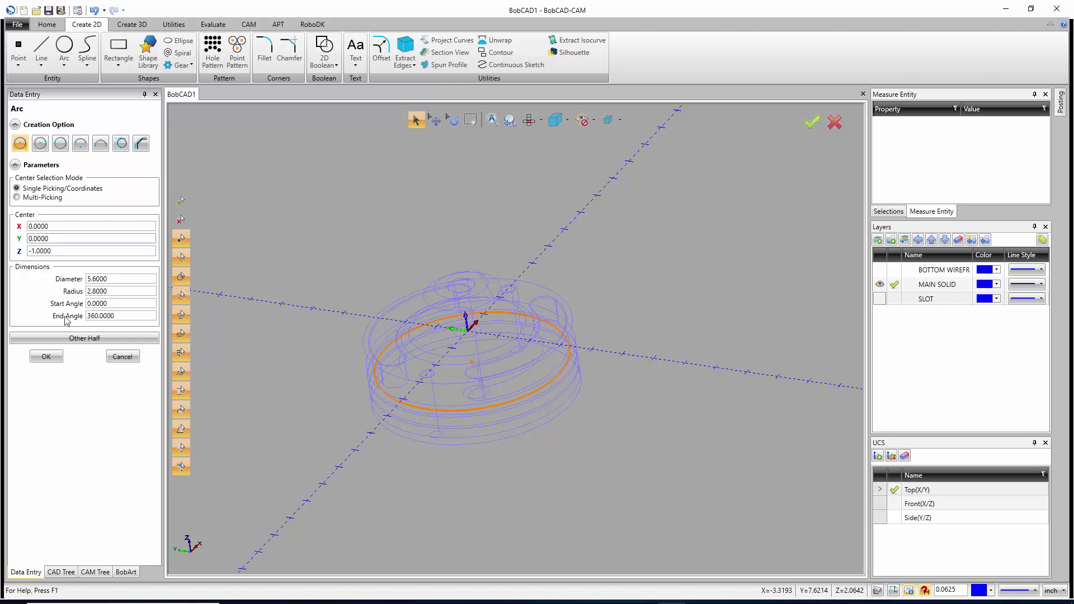
{"action": "left_click", "coordinate": [46, 356]}
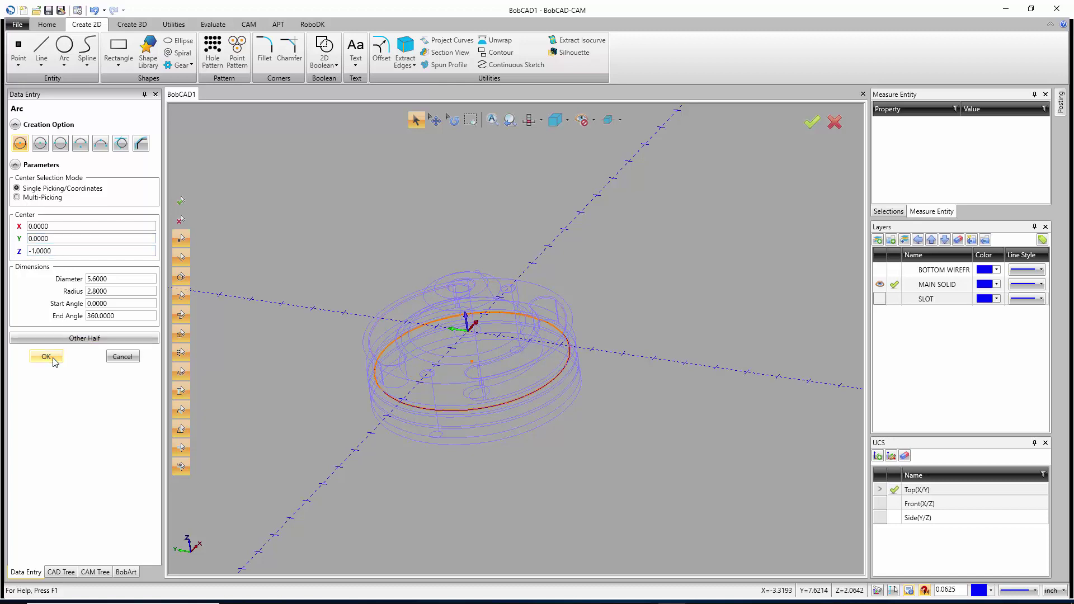
{"action": "left_click", "coordinate": [117, 357]}
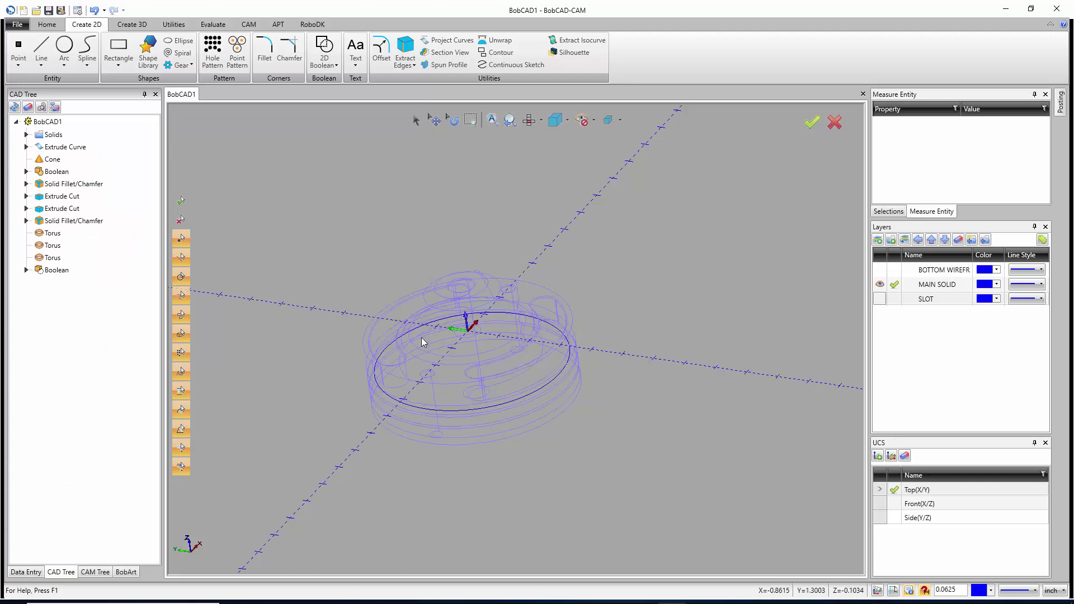
Start an Extrude Cut on the new circle and set its positive direction distance to 0
{"action": "middle_click_drag", "start_coordinate": [422, 341], "coordinate": [531, 364]}
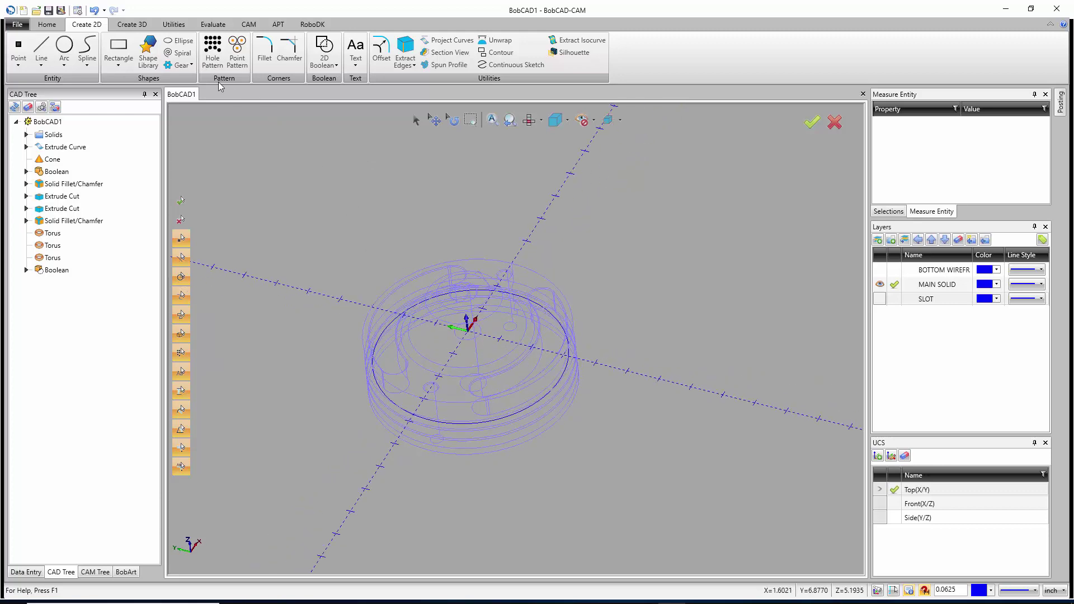
{"action": "left_click", "coordinate": [140, 26]}
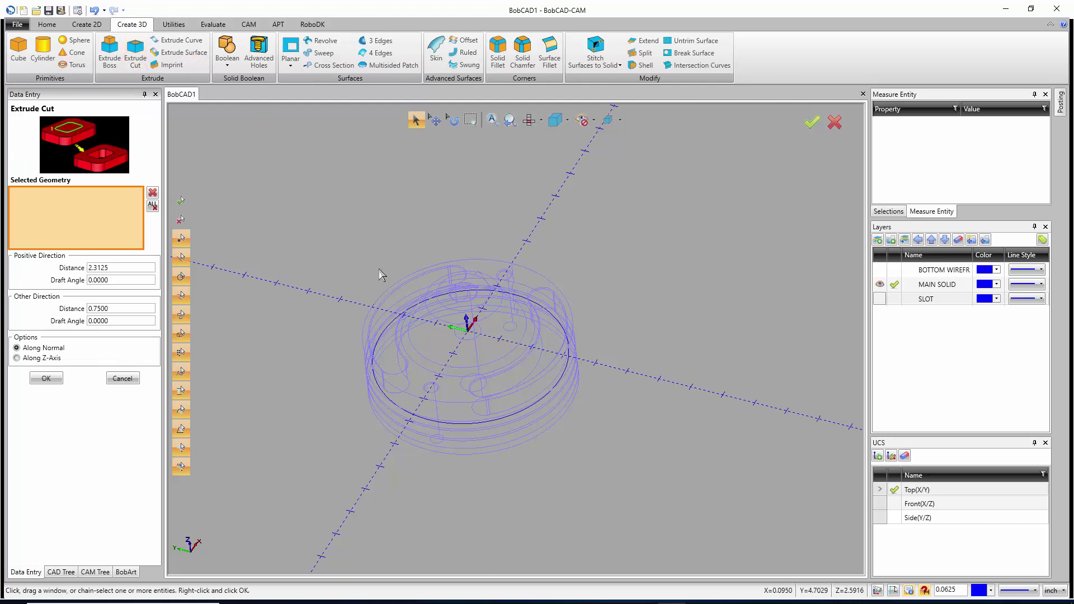
{"action": "left_click", "coordinate": [390, 325]}
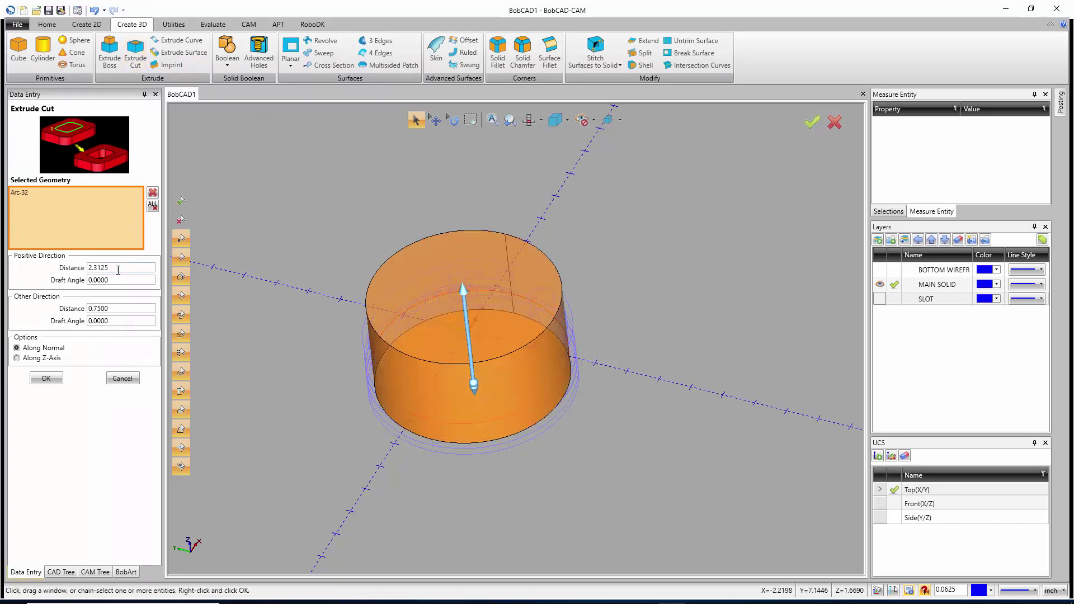
{"action": "double_click", "coordinate": [91, 269]}
{"action": "type", "text": "0"}
{"action": "left_click", "coordinate": [112, 281]}
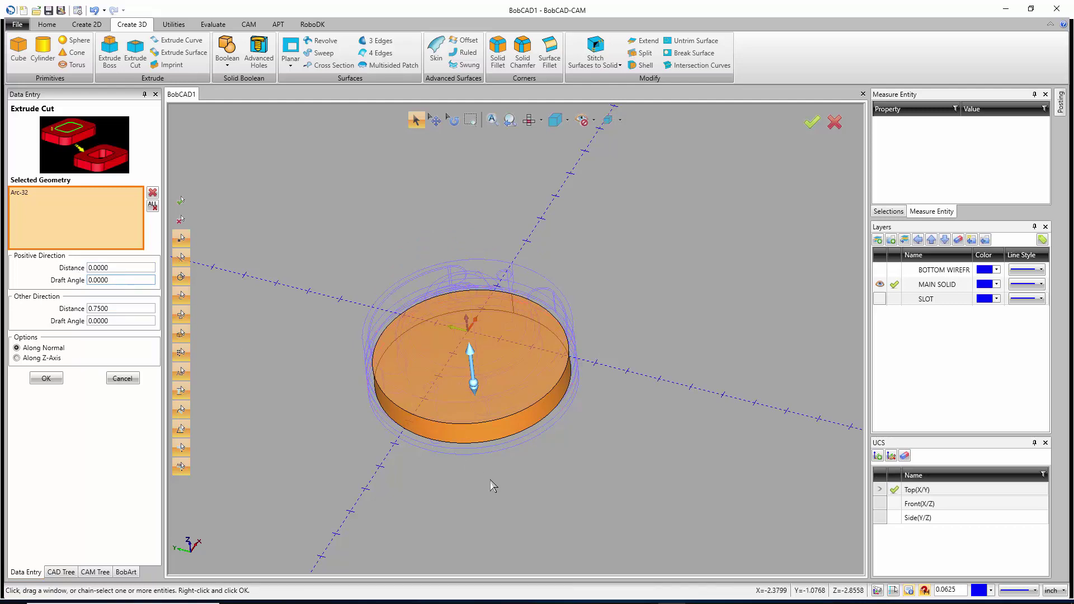
Set the cut's other direction distance to 1.75 so it passes through the underside, create it and close the command
{"action": "middle_click_drag", "start_coordinate": [490, 479], "coordinate": [488, 401]}
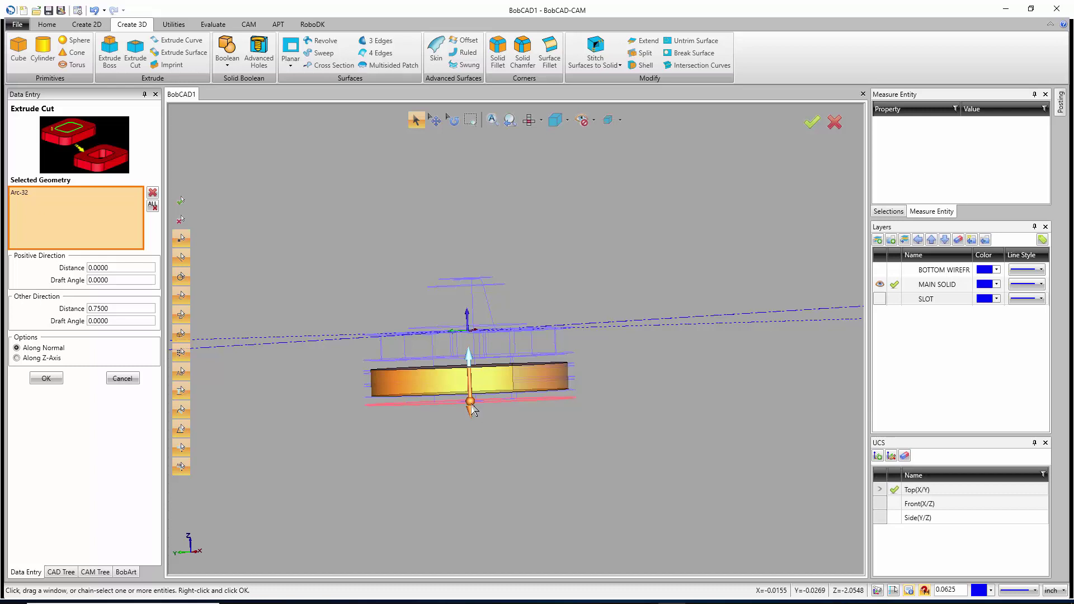
{"action": "left_click_drag", "start_coordinate": [472, 410], "coordinate": [475, 423]}
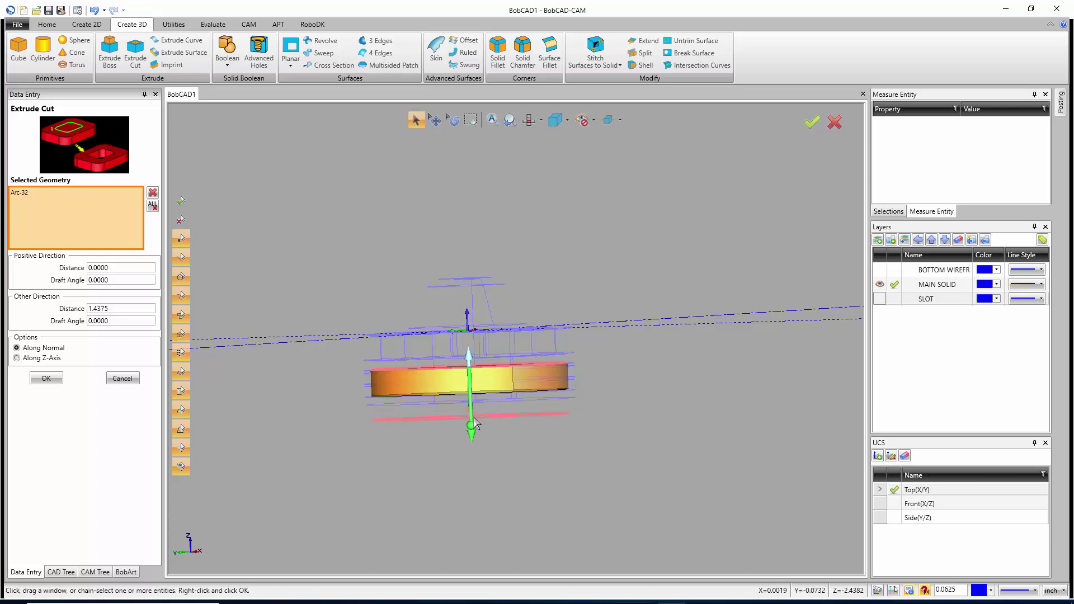
{"action": "left_click_drag", "start_coordinate": [474, 424], "coordinate": [477, 432]}
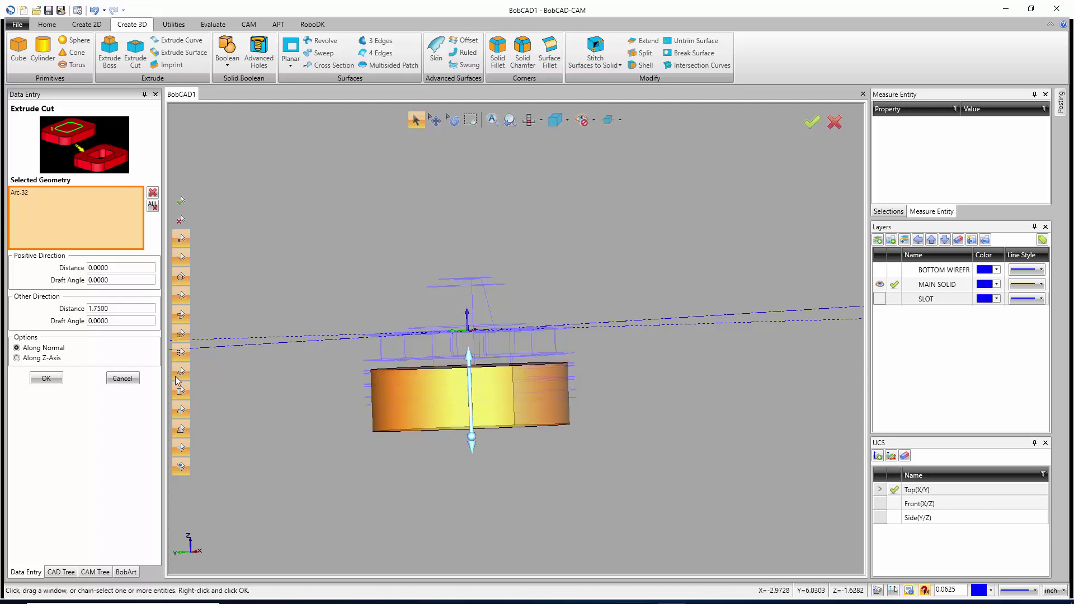
{"action": "left_click", "coordinate": [48, 379]}
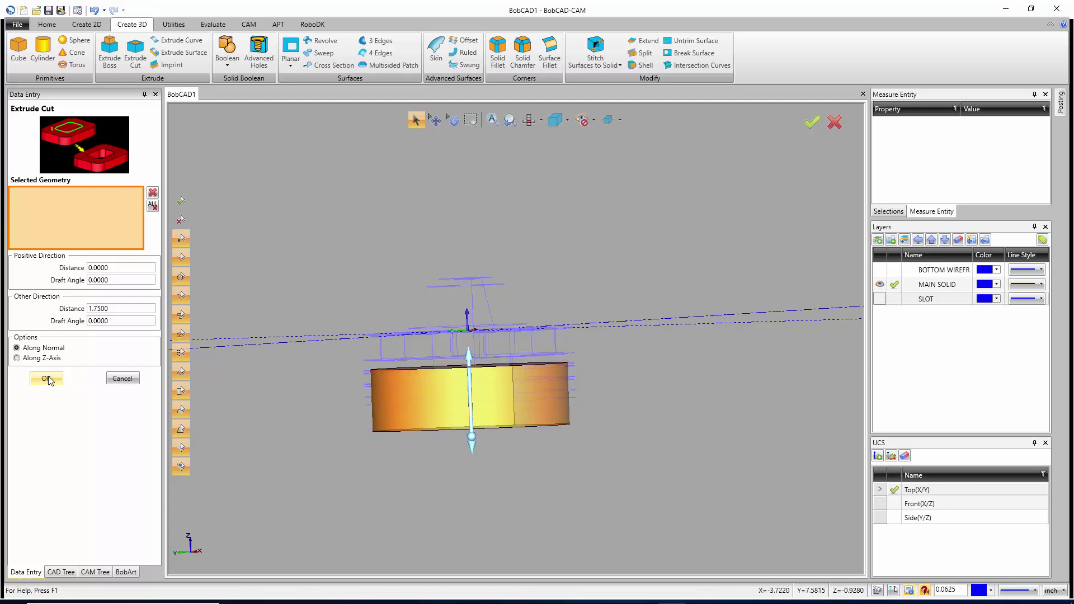
{"action": "left_click", "coordinate": [122, 380]}
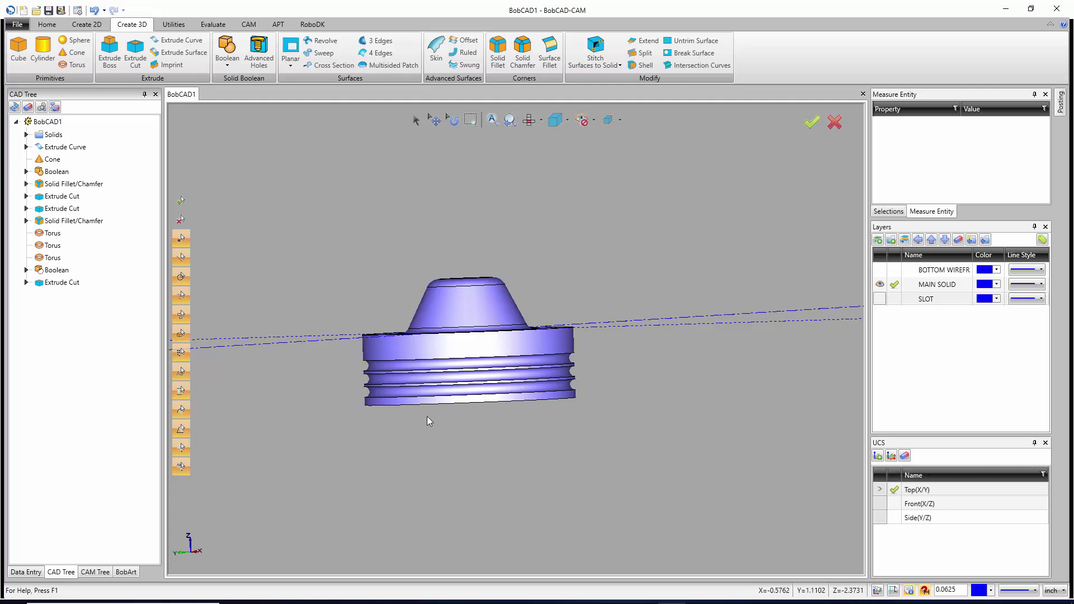
Inspect the recess in the underside, restore an isometric view and fit the whole part in it
{"action": "mouse_move", "coordinate": [427, 417]}
{"action": "middle_mouse_down"}
{"action": "mouse_move", "coordinate": [428, 330]}
{"action": "mouse_move", "coordinate": [417, 372]}
{"action": "middle_mouse_up"}
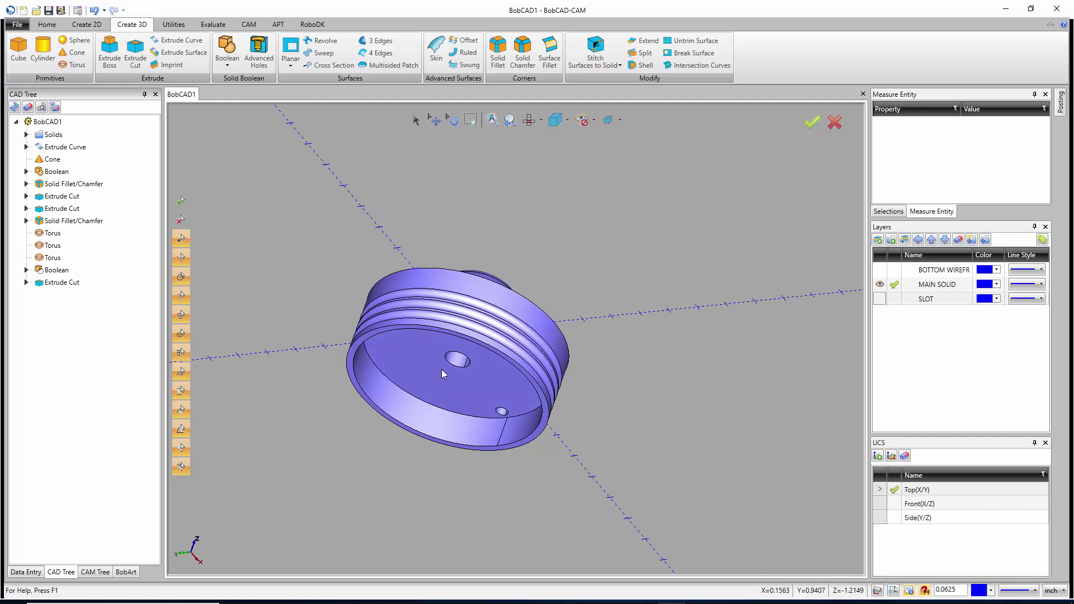
{"action": "left_click", "coordinate": [541, 120]}
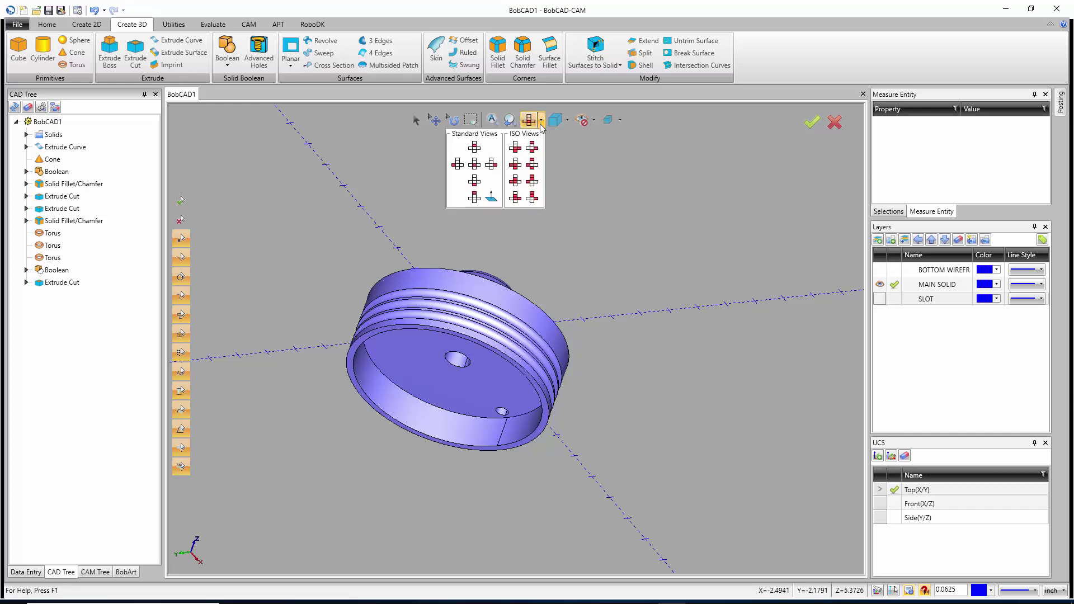
{"action": "left_click", "coordinate": [515, 164]}
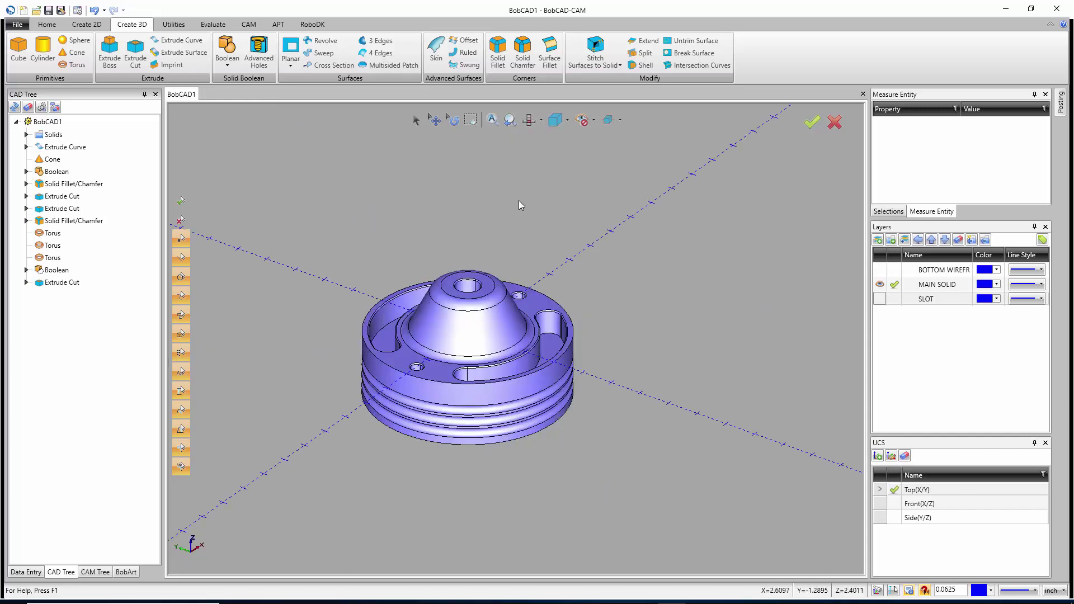
{"action": "left_click", "coordinate": [491, 119]}
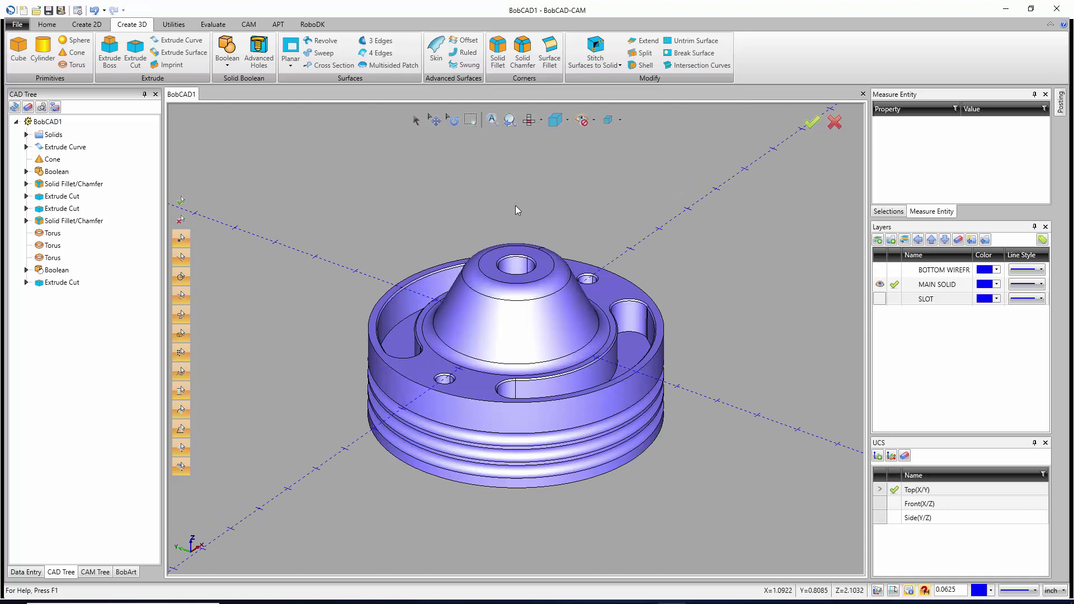
Save the part over the existing file Video 8 CAD Tutorial Finished in the V34 GS Part Files folder
{"action": "left_click", "coordinate": [61, 10]}
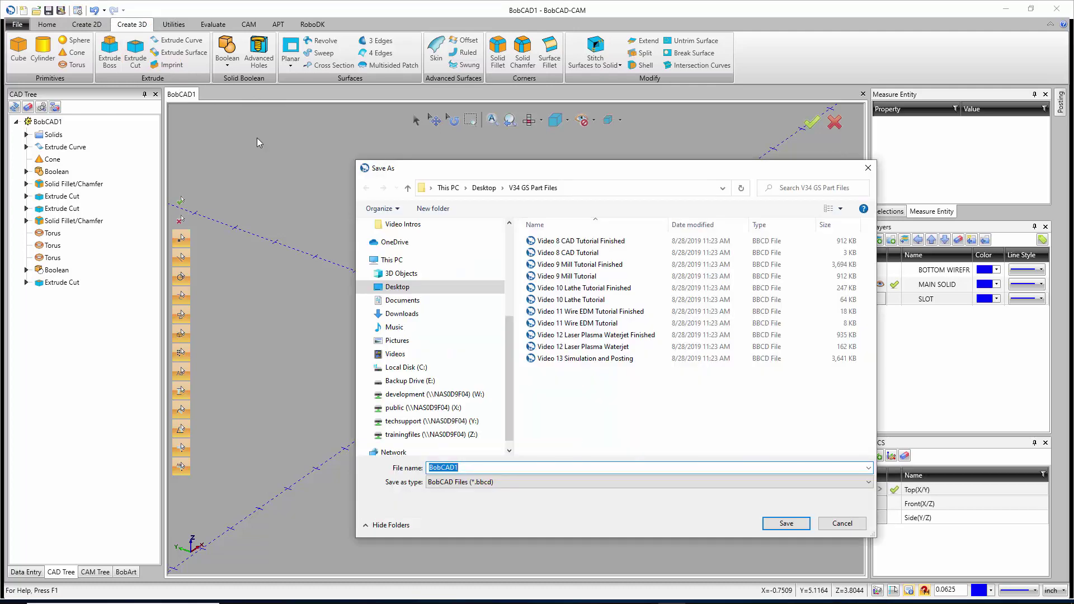
{"action": "left_click", "coordinate": [559, 253]}
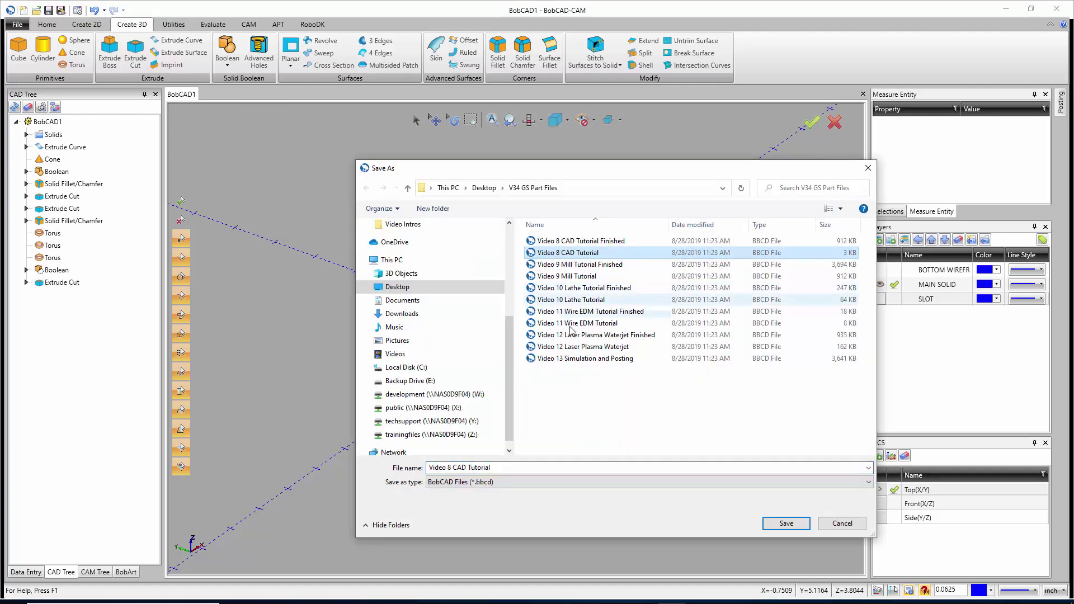
{"action": "left_click", "coordinate": [600, 244]}
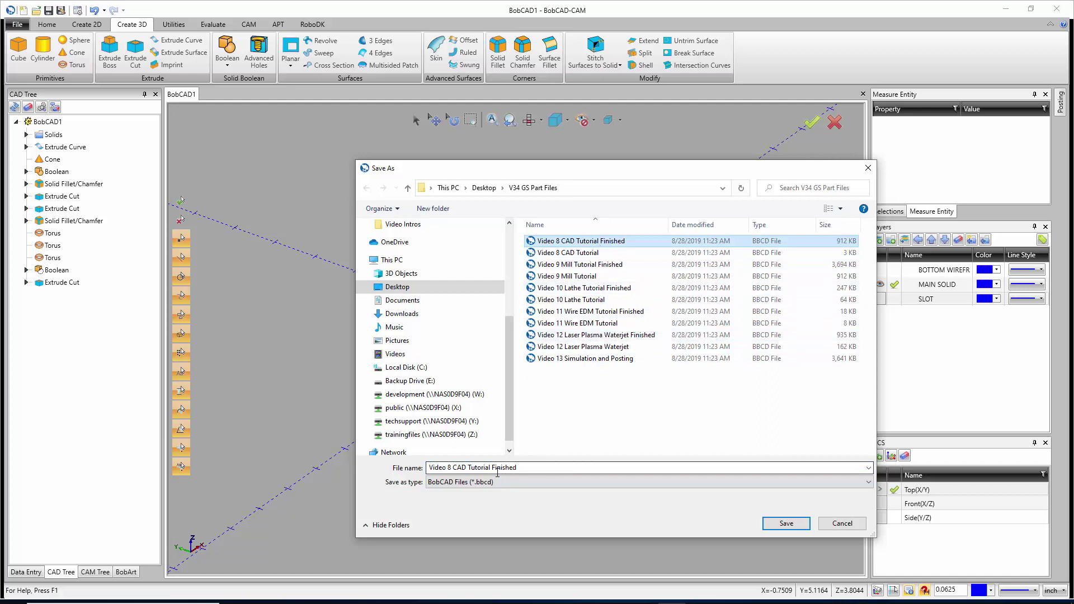
{"action": "left_click", "coordinate": [788, 525]}
{"action": "left_click", "coordinate": [577, 311]}
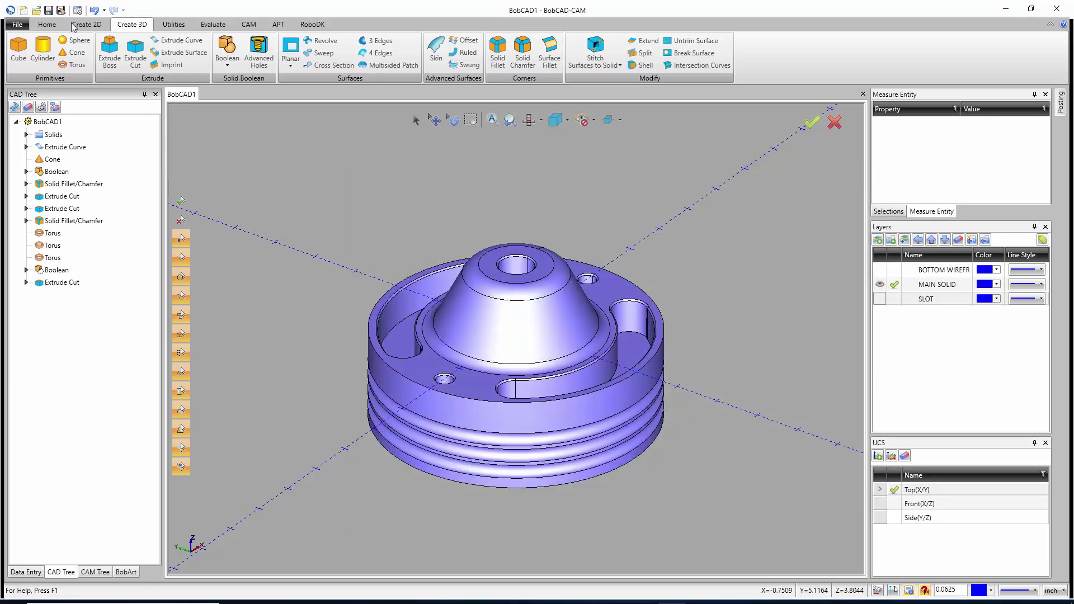
Enlarge the preview of Video 8 CAD Tutorial Finished in the Open dialog to check it, and cancel without opening the file
{"action": "left_click", "coordinate": [37, 11]}
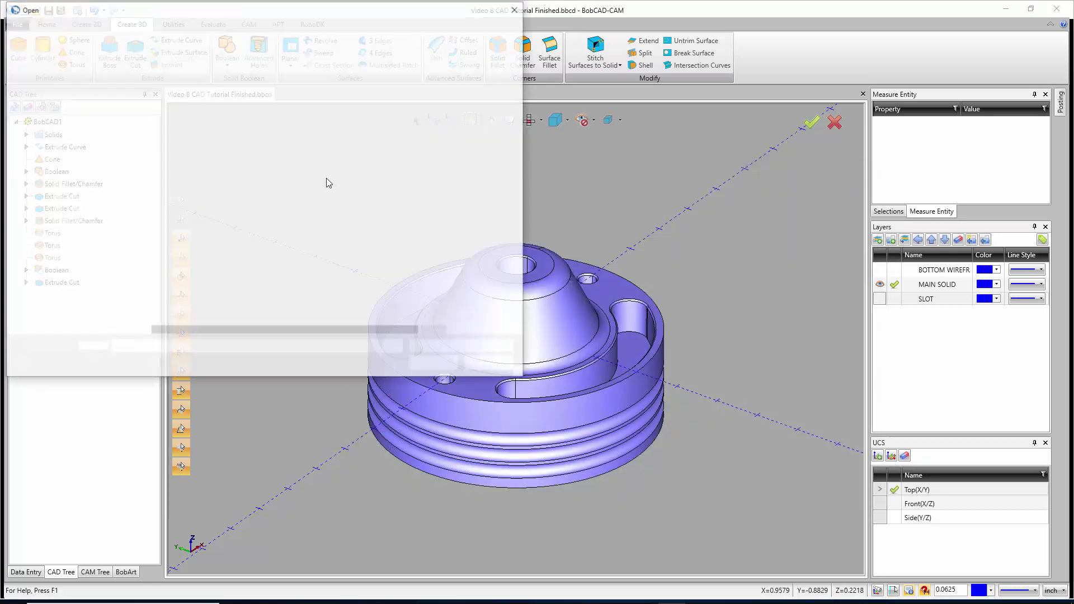
{"action": "left_click", "coordinate": [223, 83]}
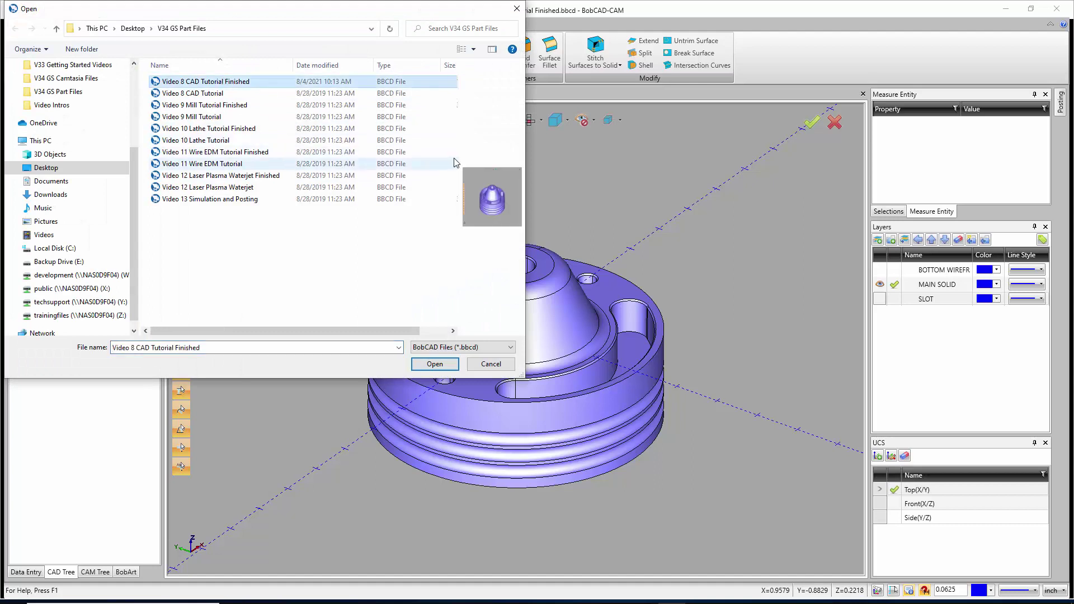
{"action": "left_click_drag", "start_coordinate": [458, 155], "coordinate": [330, 165]}
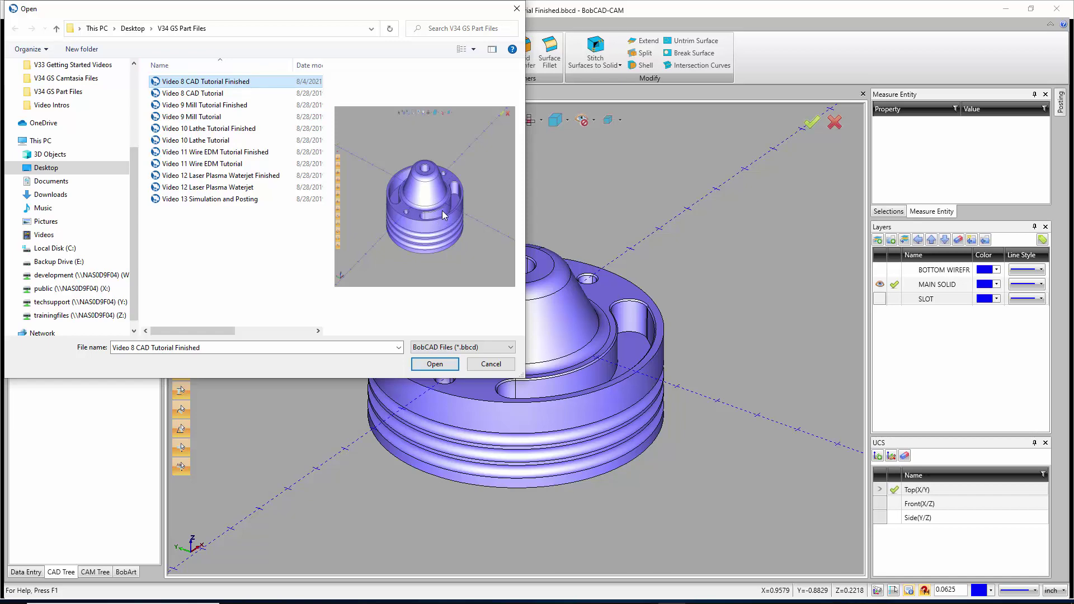
{"action": "left_click", "coordinate": [491, 364]}
{"action": "scroll", "coordinate": [537, 414], "scroll_direction": "down", "scroll_amount": 2}
{"action": "scroll", "coordinate": [537, 414], "scroll_direction": "up", "scroll_amount": 2}
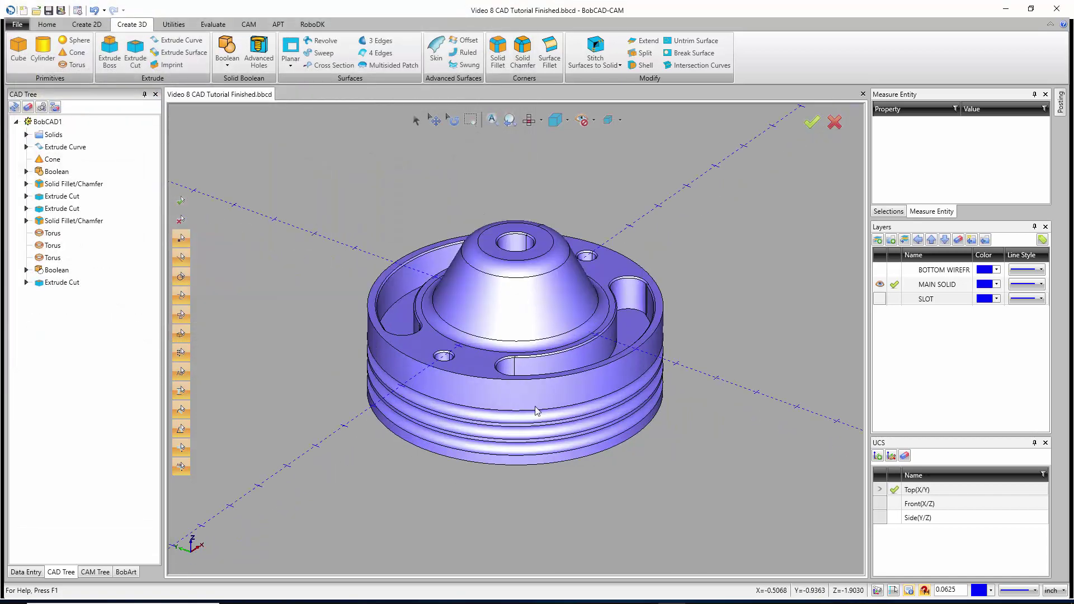